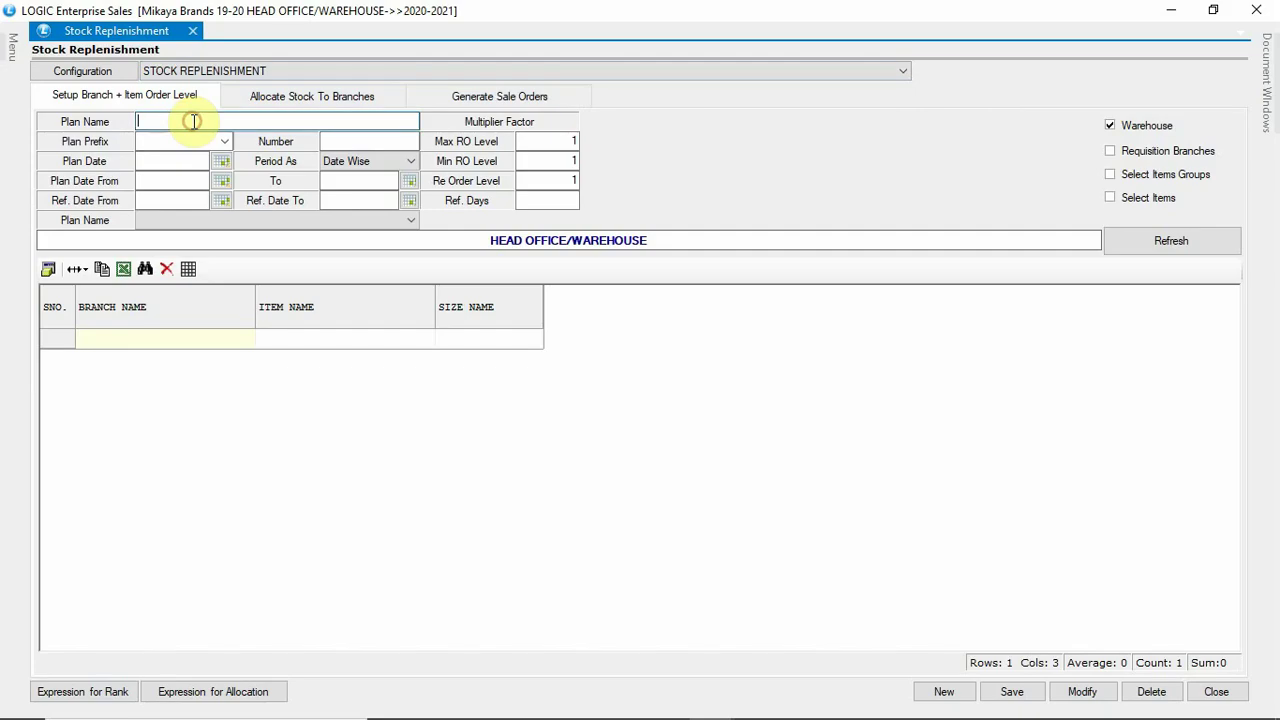
Step: Name the plan MONTHLY REPL EBO, with plan prefix PLAN and number 1
{"action": "left_click", "coordinate": [194, 121]}
{"action": "type", "text": "MON"}
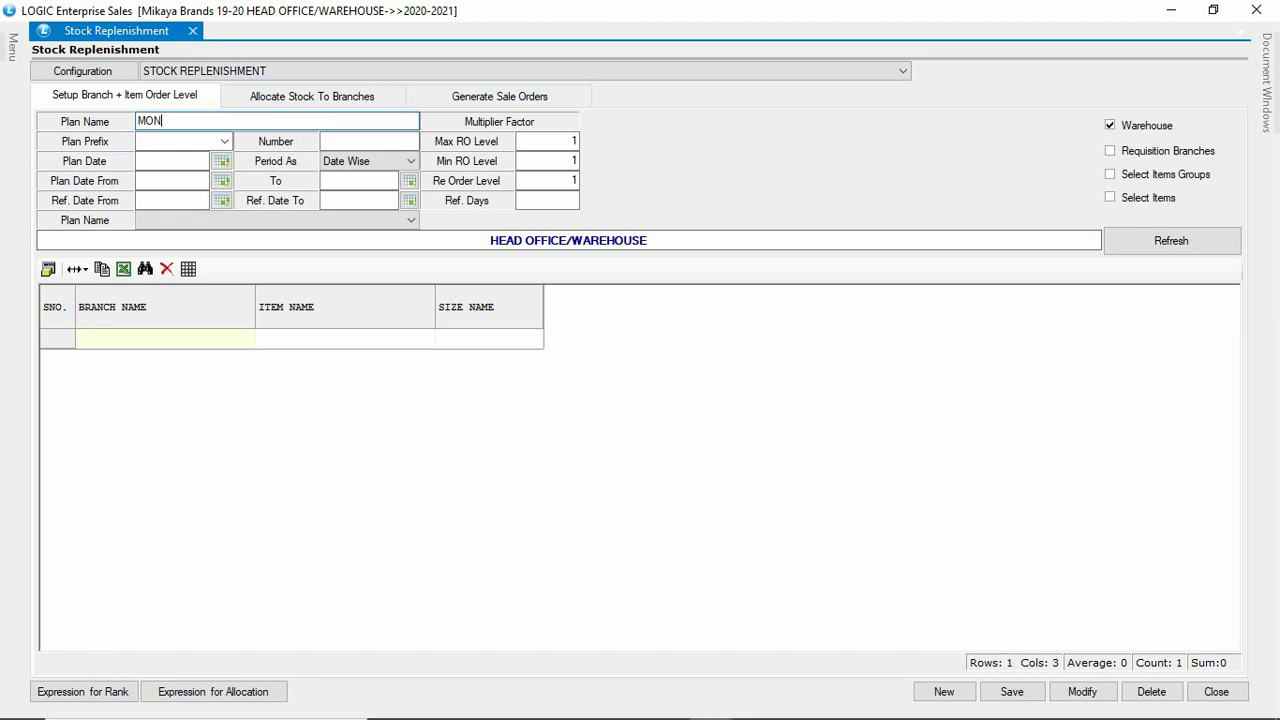
{"action": "type", "text": "THLY REPL EBO"}
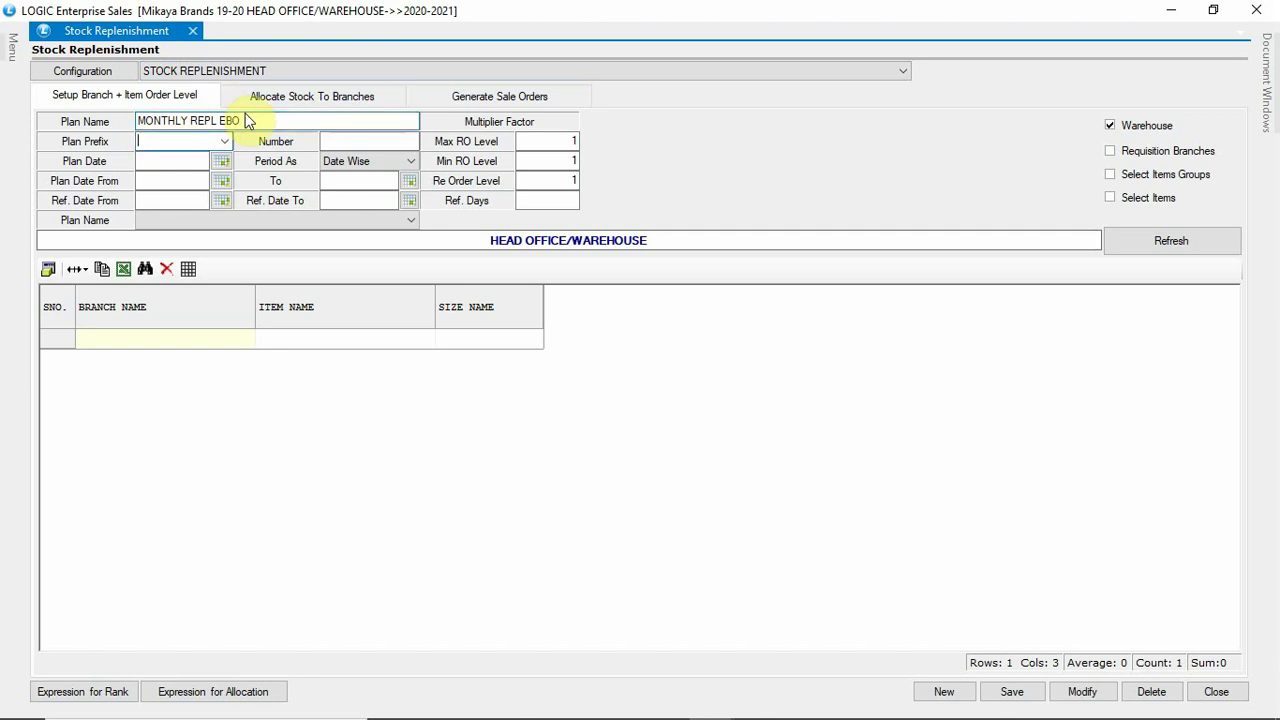
{"action": "key", "text": "Tab"}
{"action": "type", "text": "PLAN"}
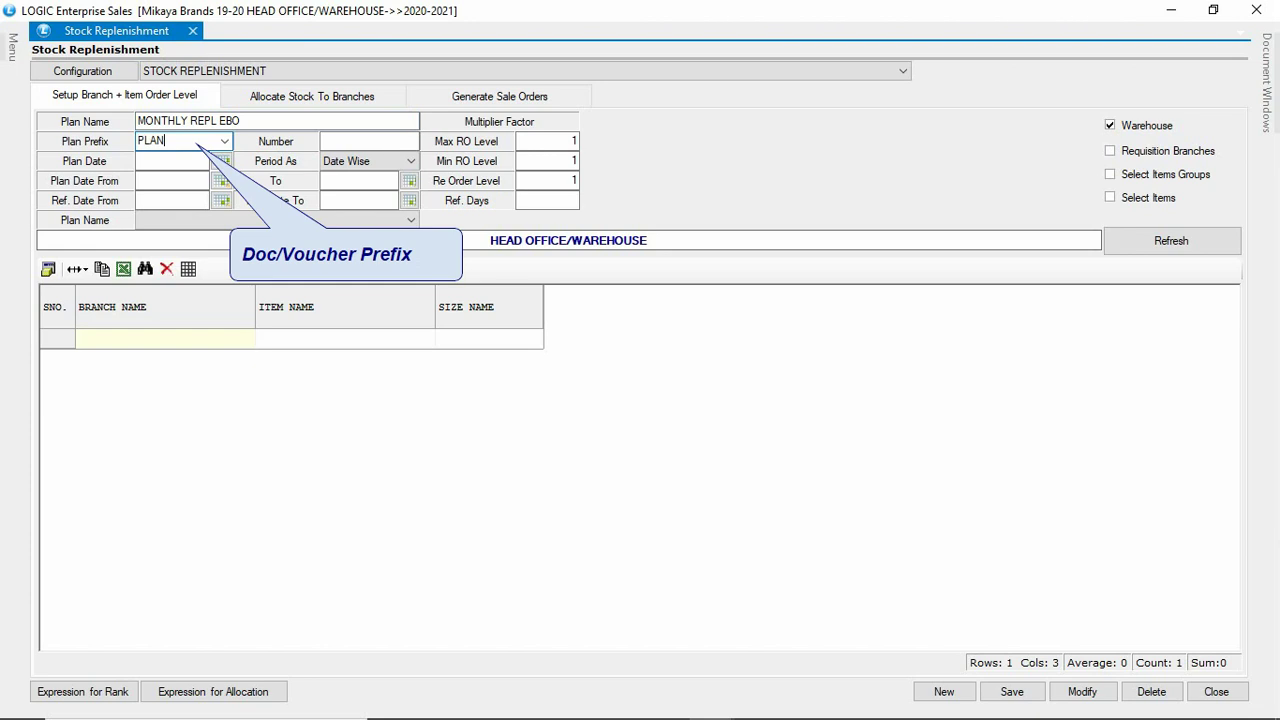
{"action": "key", "text": "Tab"}
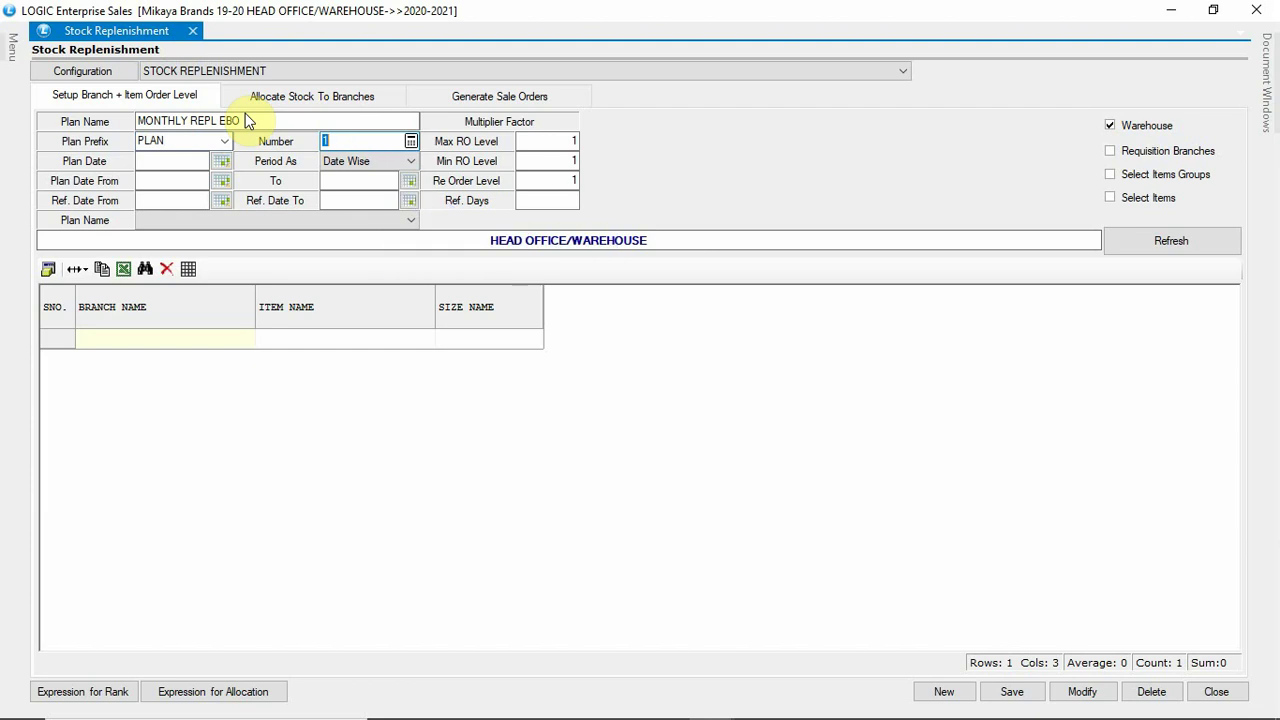
{"action": "key", "text": "Tab"}
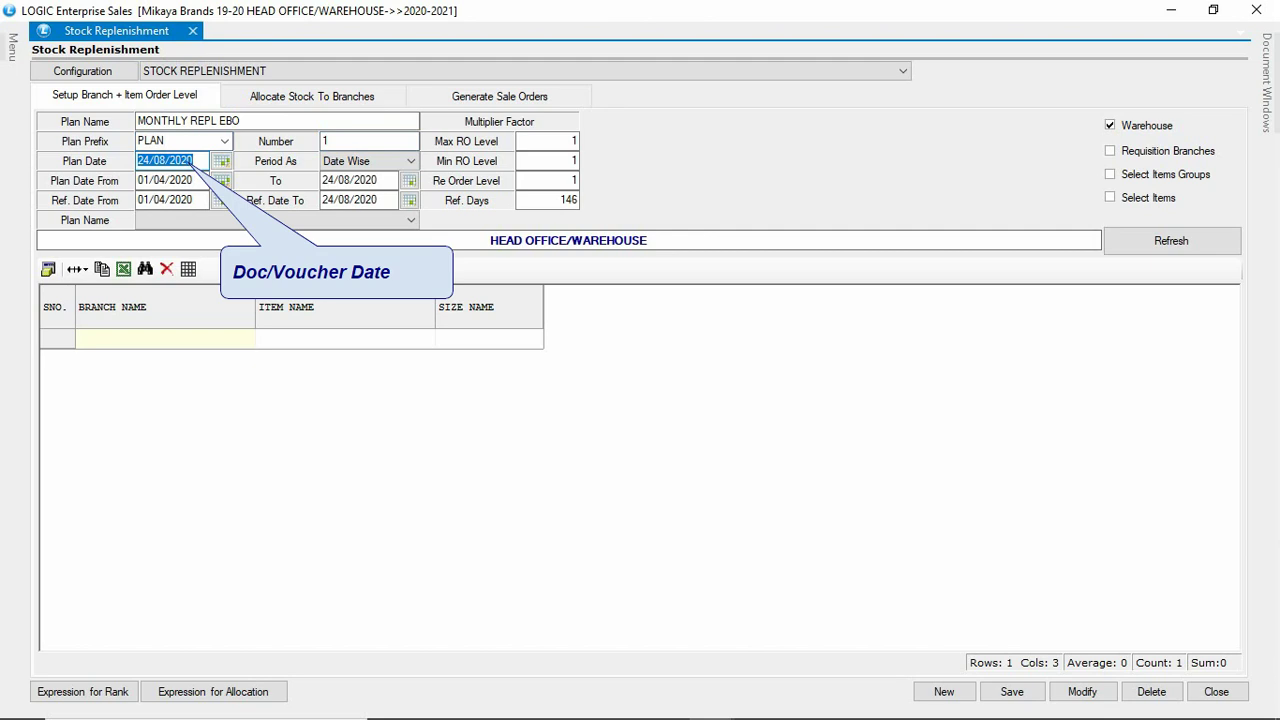
Step: Accept the default plan date and choose Date Wise as the plan's period type
{"action": "key", "text": "Tab"}
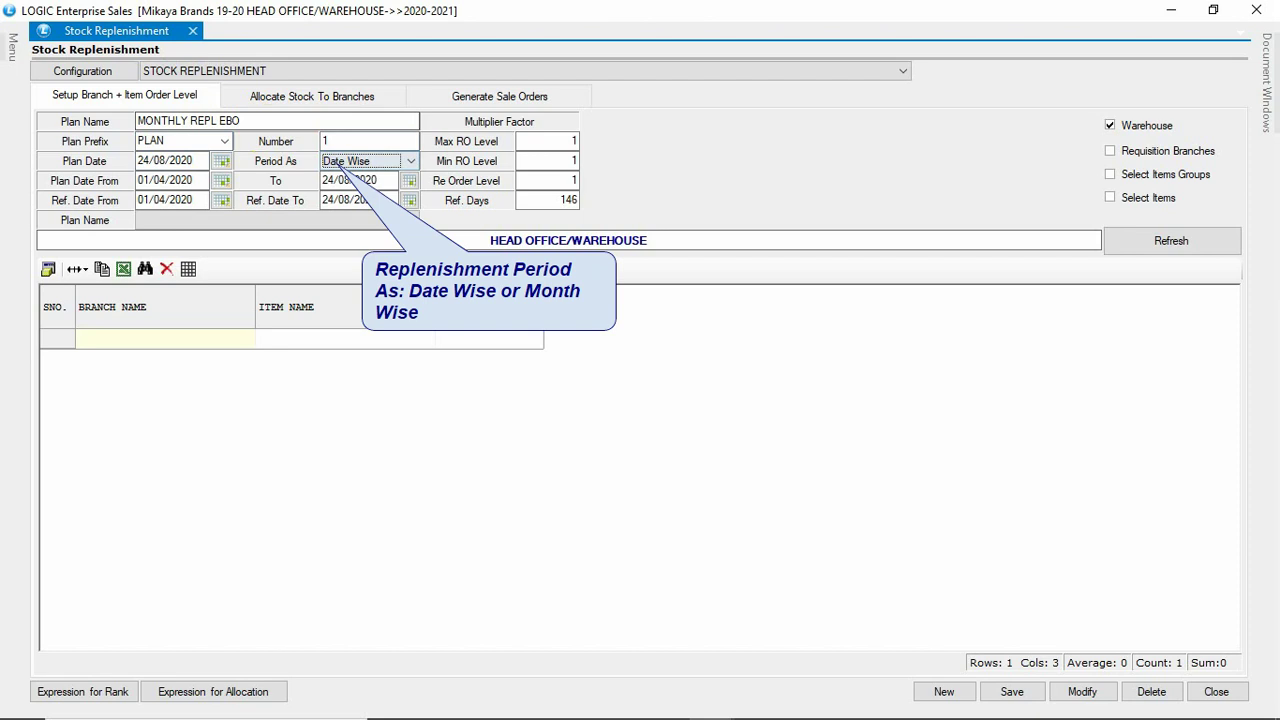
{"action": "key", "text": "alt+Down"}
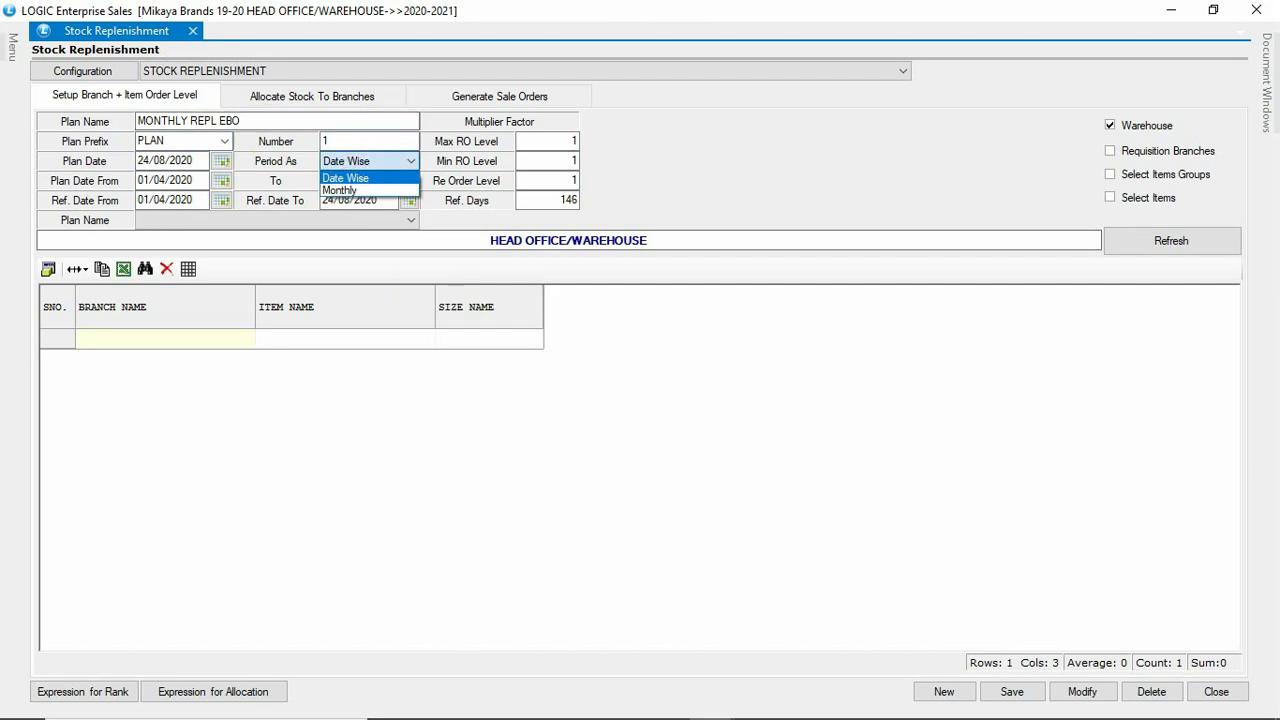
{"action": "left_click", "coordinate": [345, 177]}
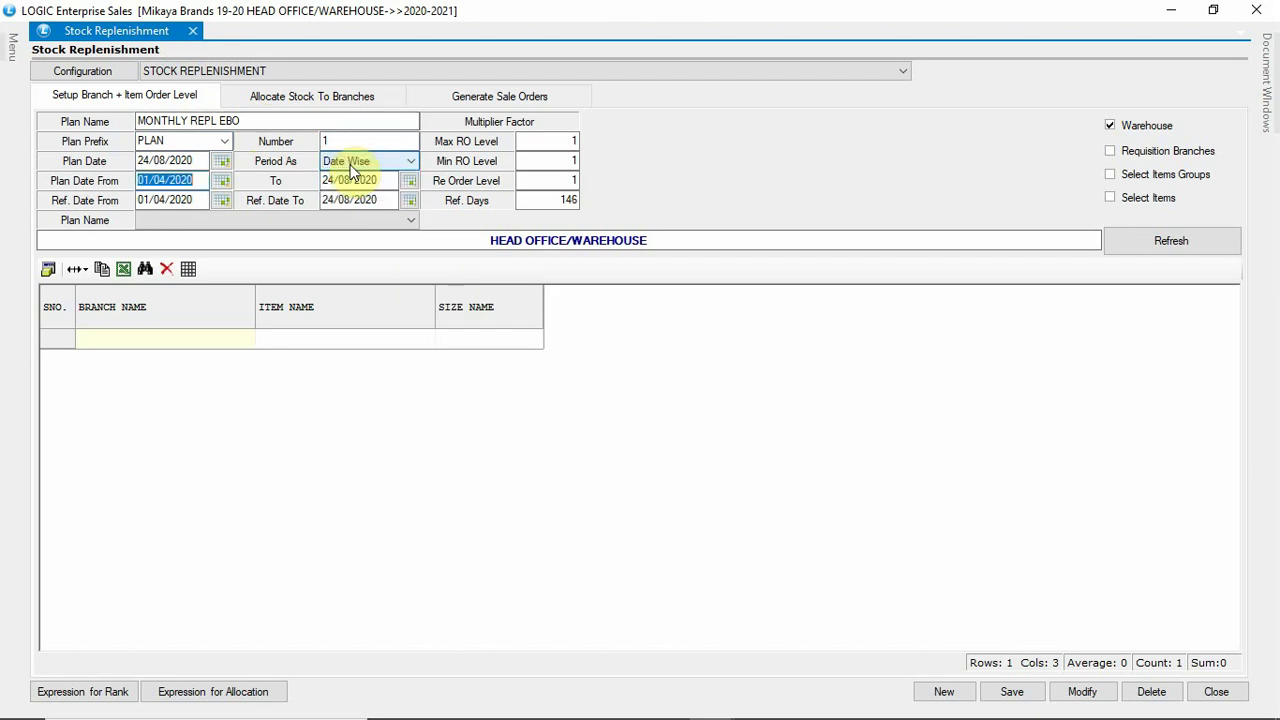
{"action": "left_click", "coordinate": [221, 180]}
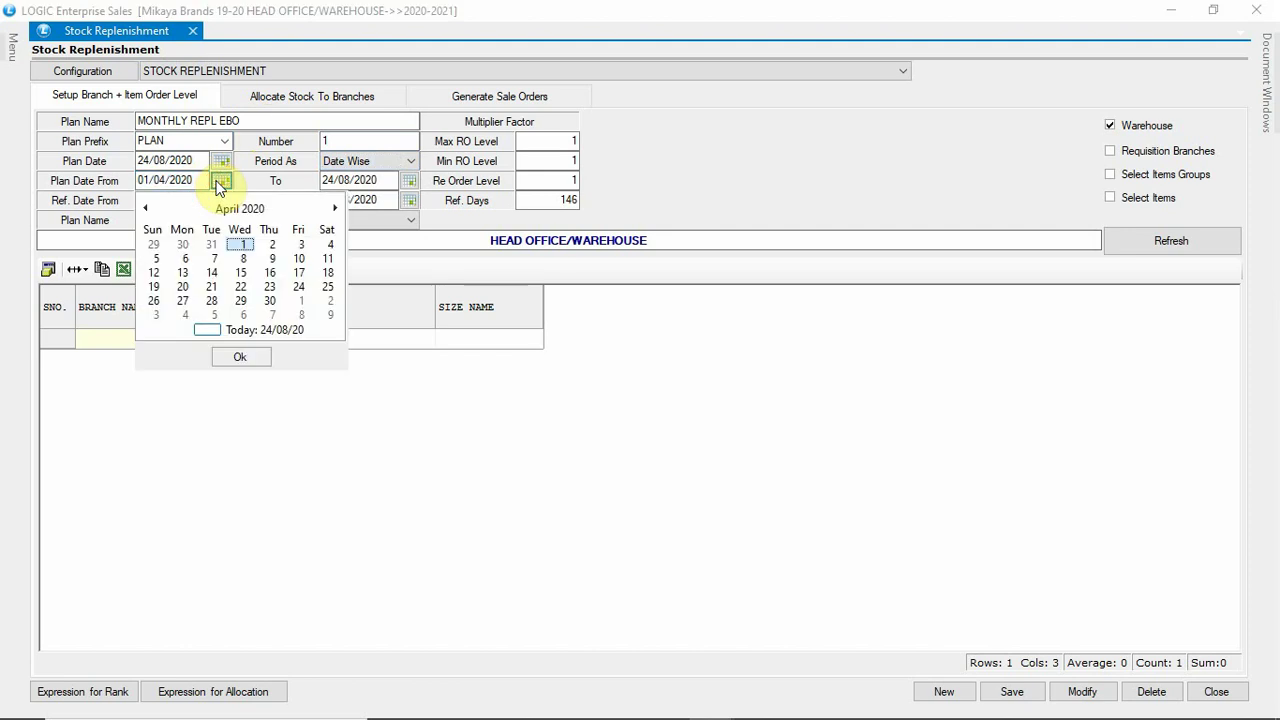
{"action": "left_click", "coordinate": [221, 160]}
{"action": "left_click", "coordinate": [335, 189]}
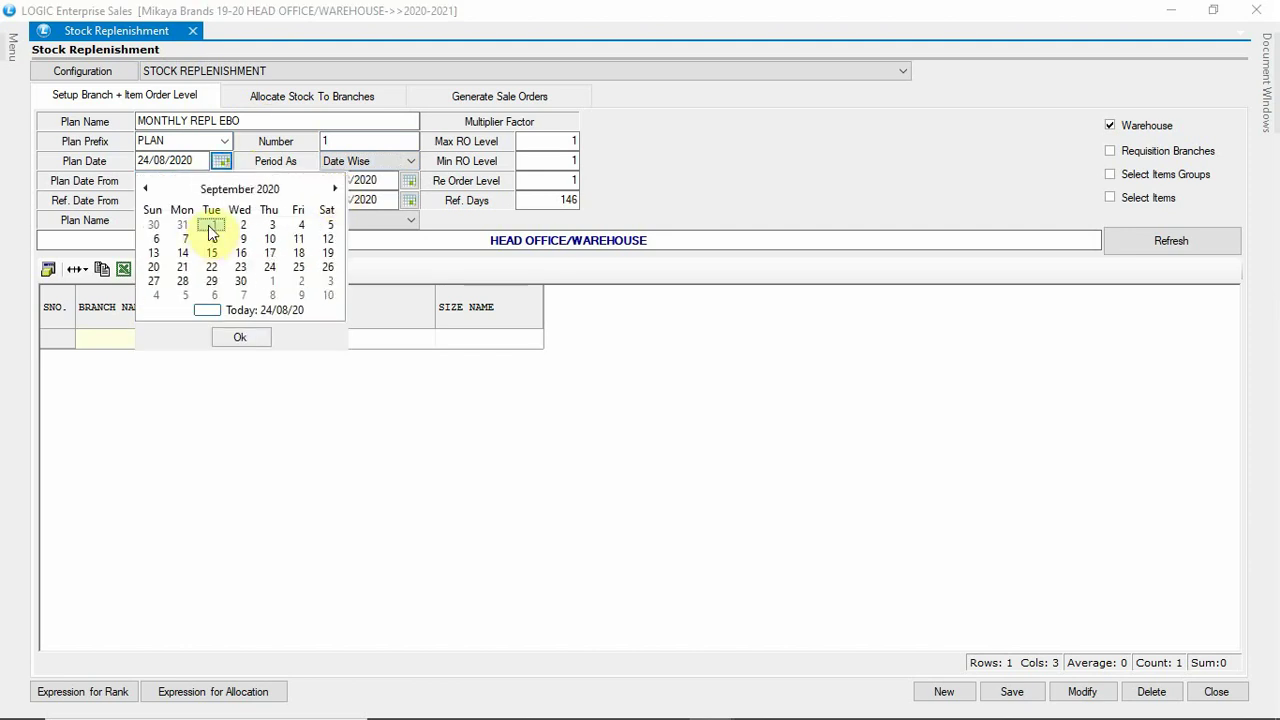
{"action": "left_click", "coordinate": [240, 337]}
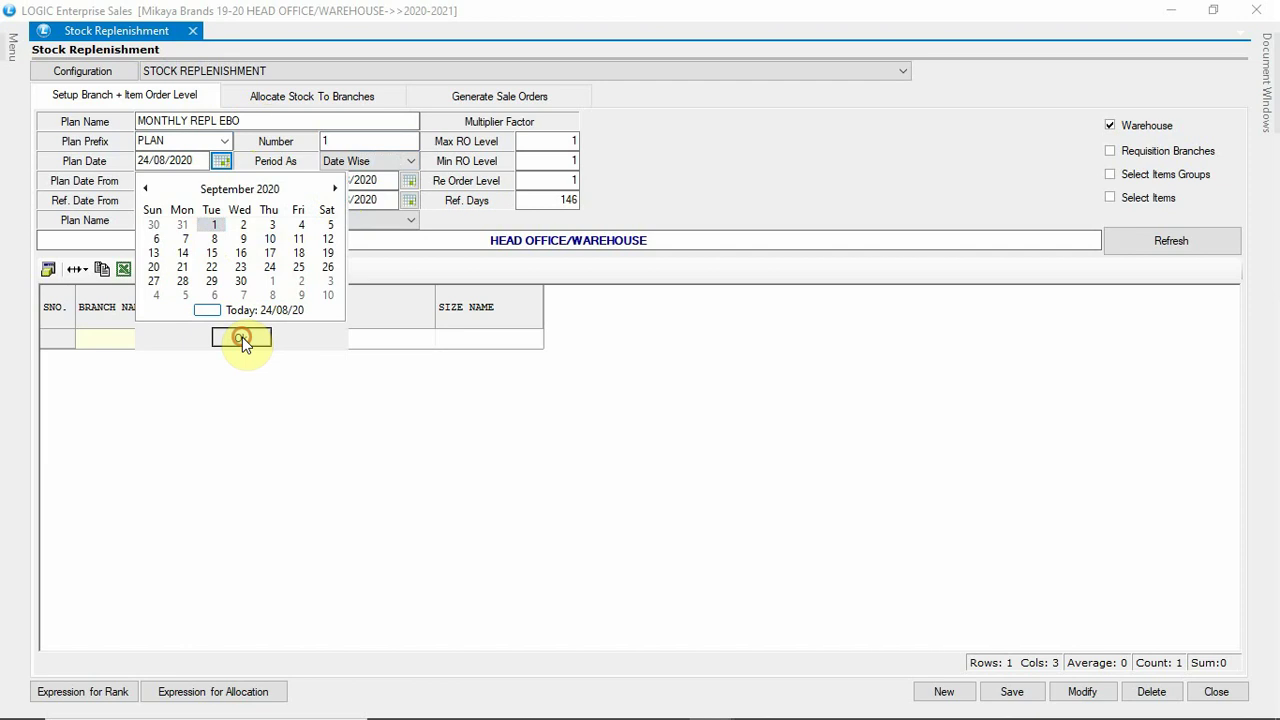
{"action": "left_click", "coordinate": [221, 163]}
{"action": "left_click", "coordinate": [277, 312]}
{"action": "left_click", "coordinate": [253, 337]}
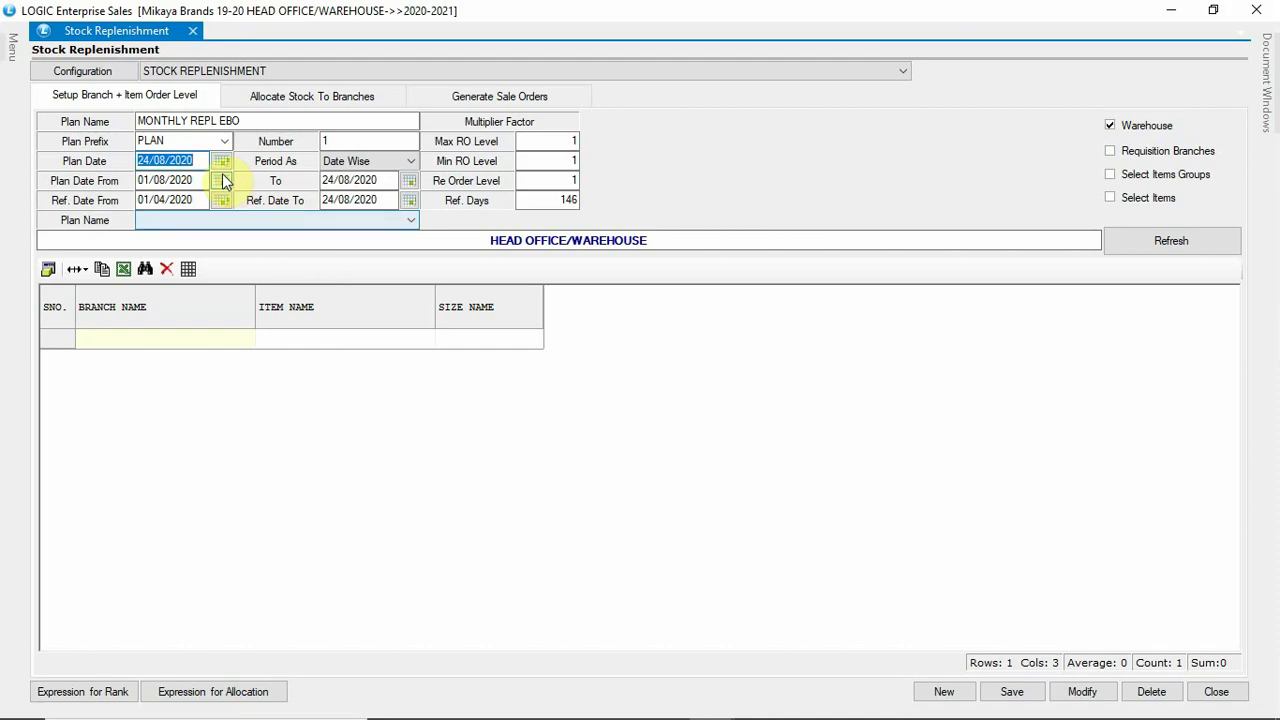
Step: Set the plan period to run from 01/09/2020 to 30/09/2020
{"action": "left_click", "coordinate": [221, 180]}
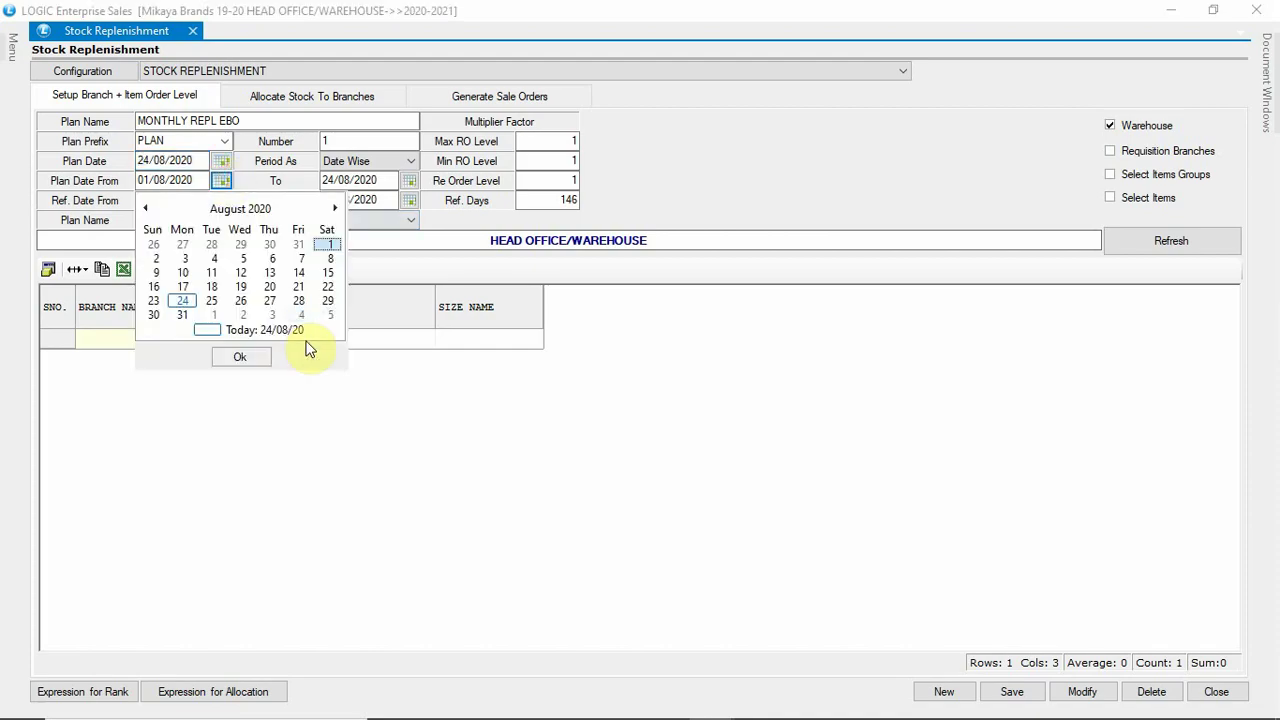
{"action": "left_click", "coordinate": [334, 210]}
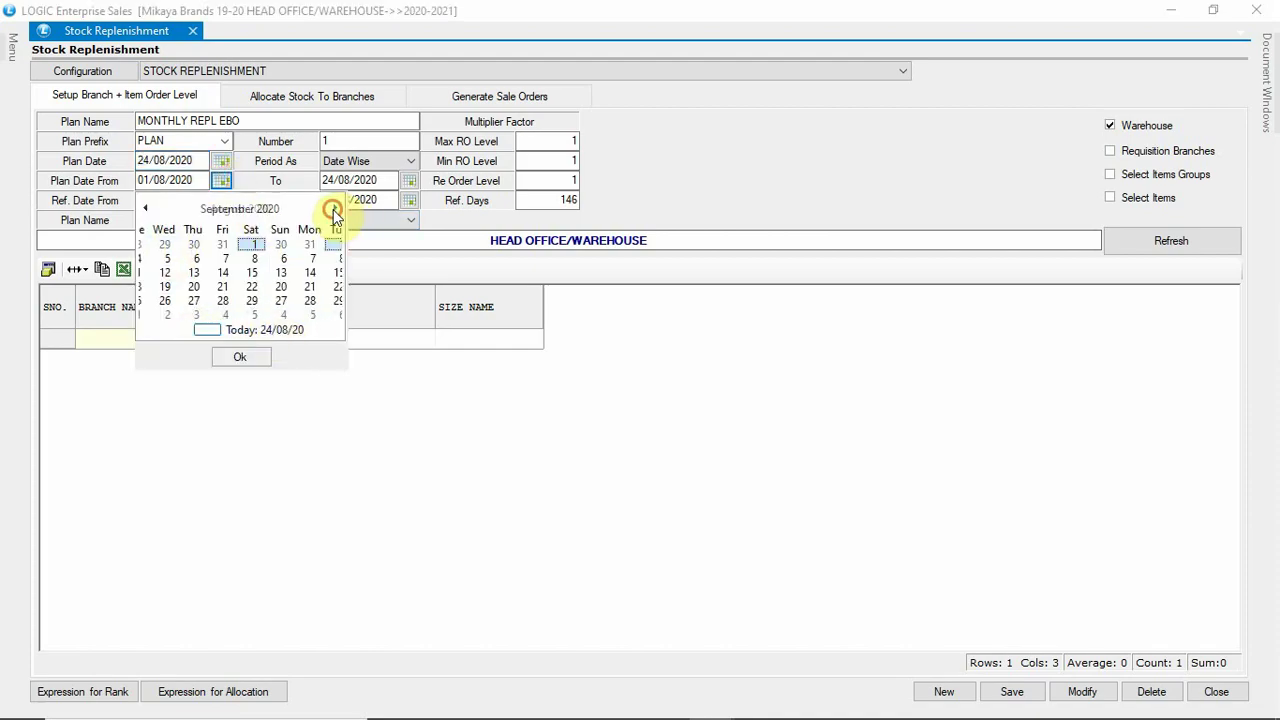
{"action": "left_click", "coordinate": [261, 356]}
{"action": "left_click", "coordinate": [409, 180]}
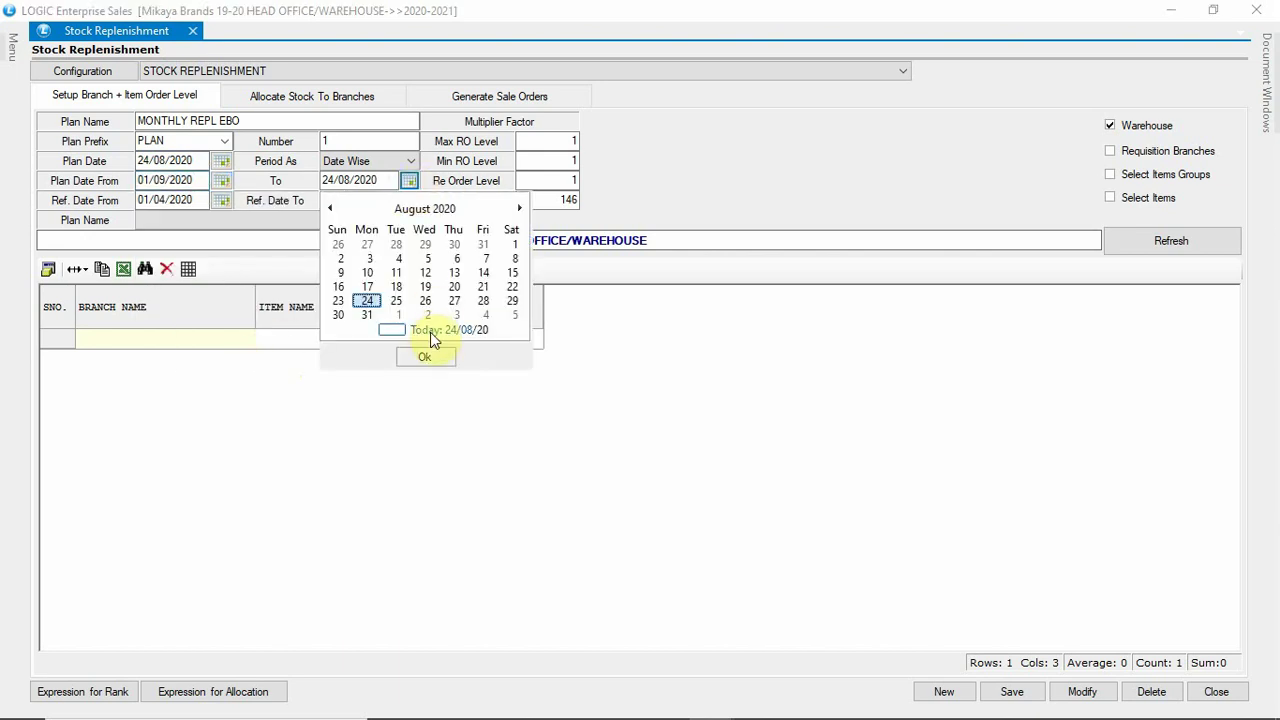
{"action": "left_click", "coordinate": [519, 209]}
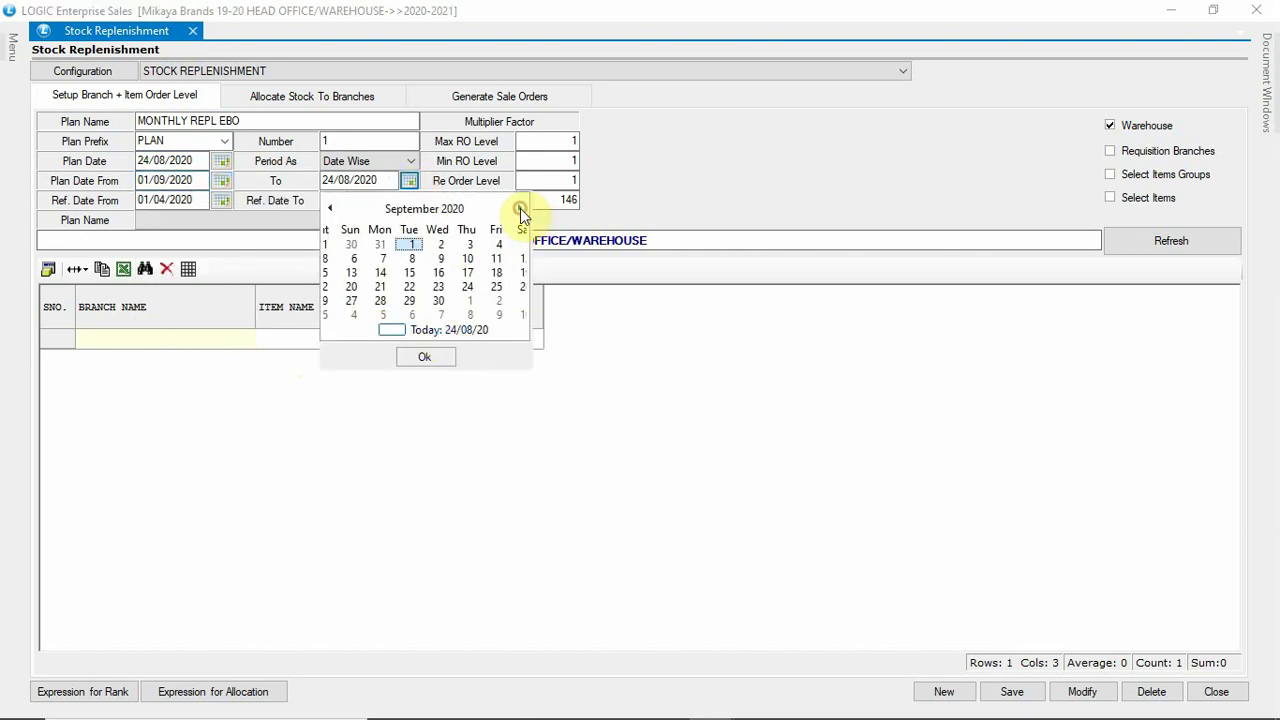
{"action": "left_click", "coordinate": [423, 302]}
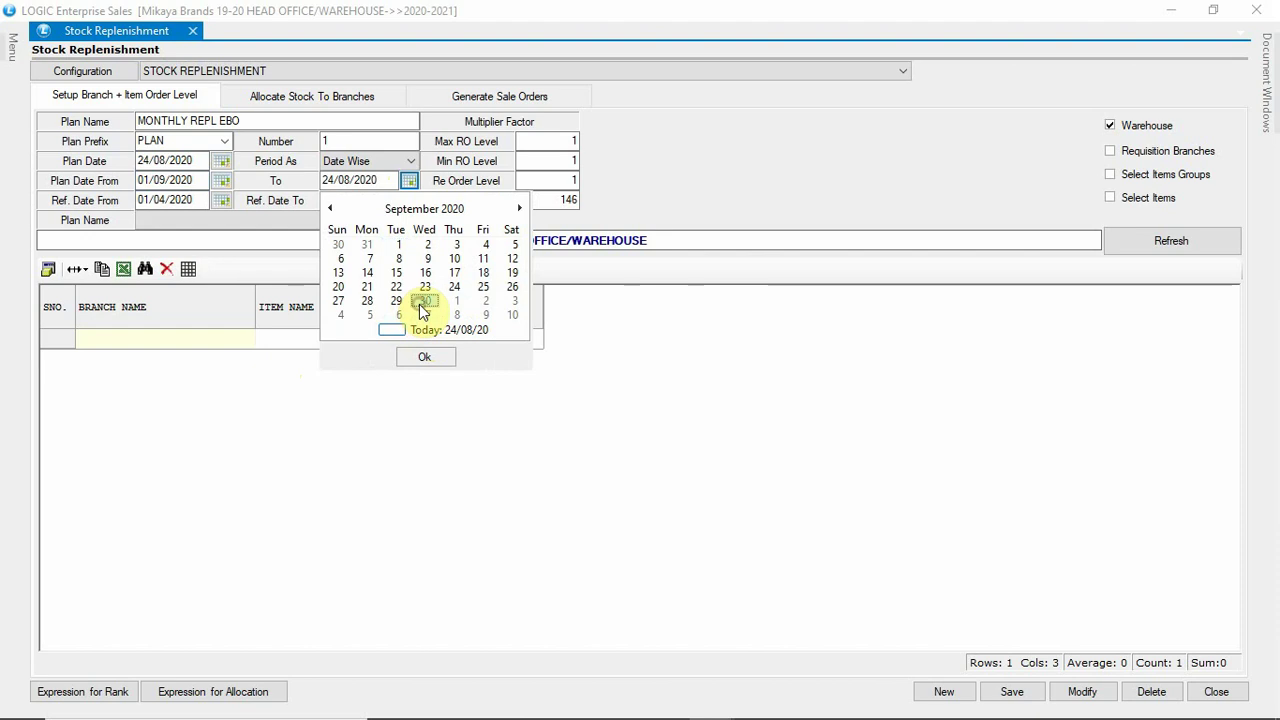
{"action": "left_click", "coordinate": [420, 303]}
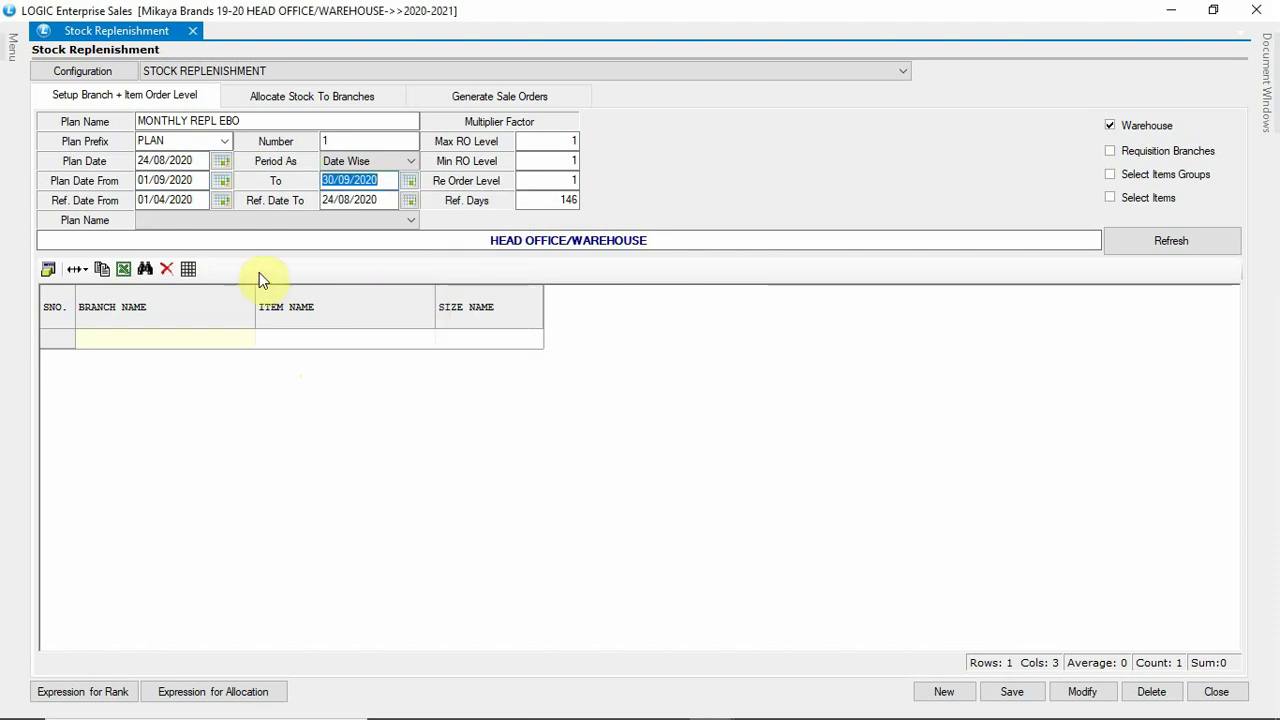
Step: Set the reference days for past sales to 45
{"action": "left_click", "coordinate": [140, 200]}
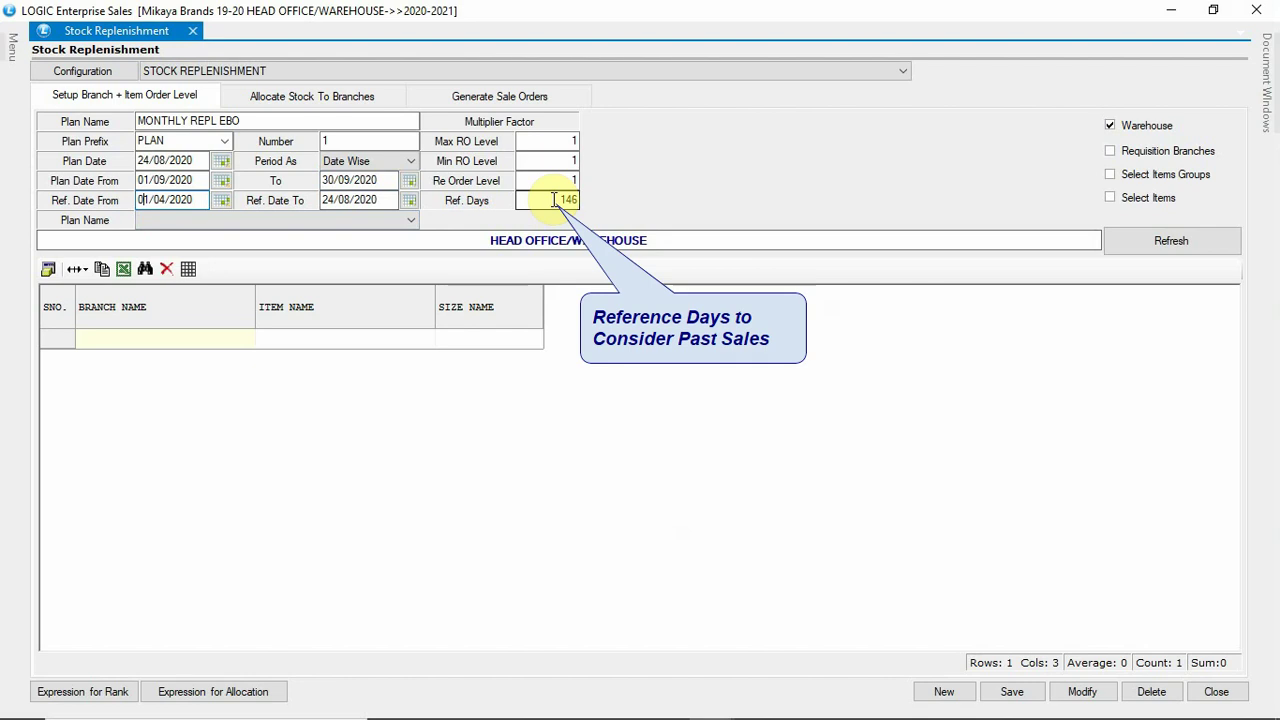
{"action": "left_click", "coordinate": [554, 200]}
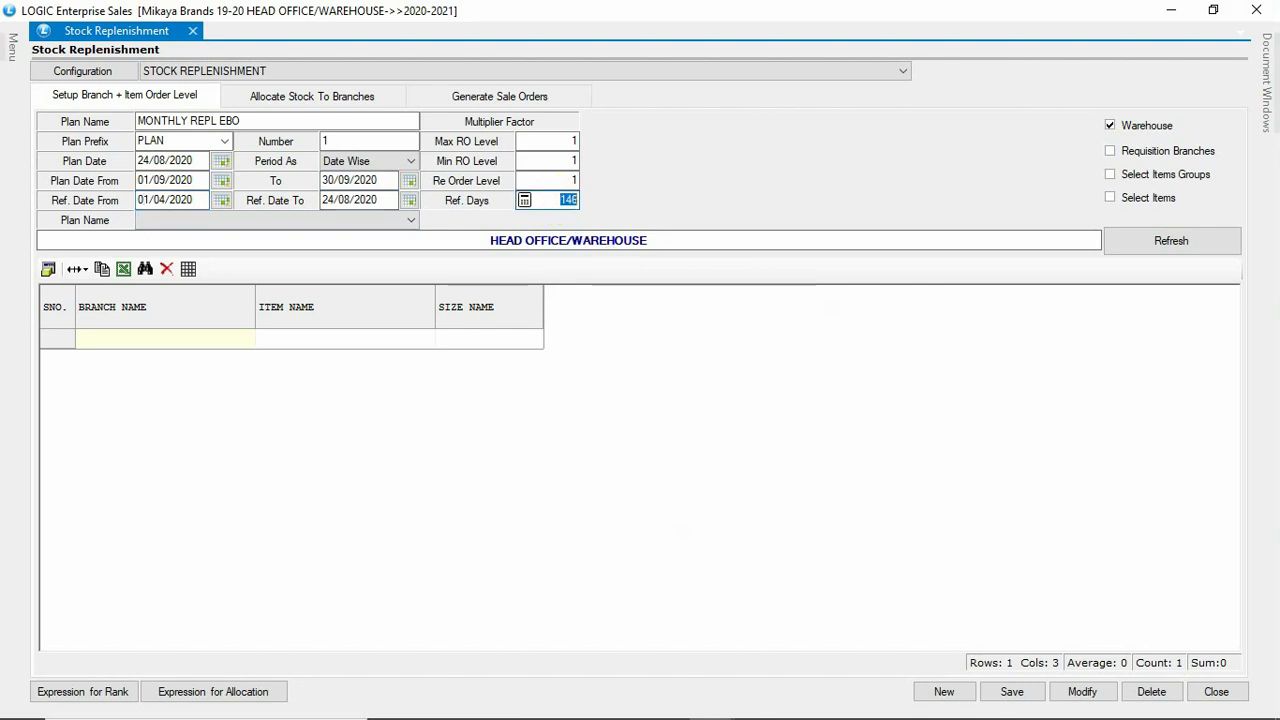
{"action": "type", "text": "45"}
{"action": "key", "text": "Tab"}
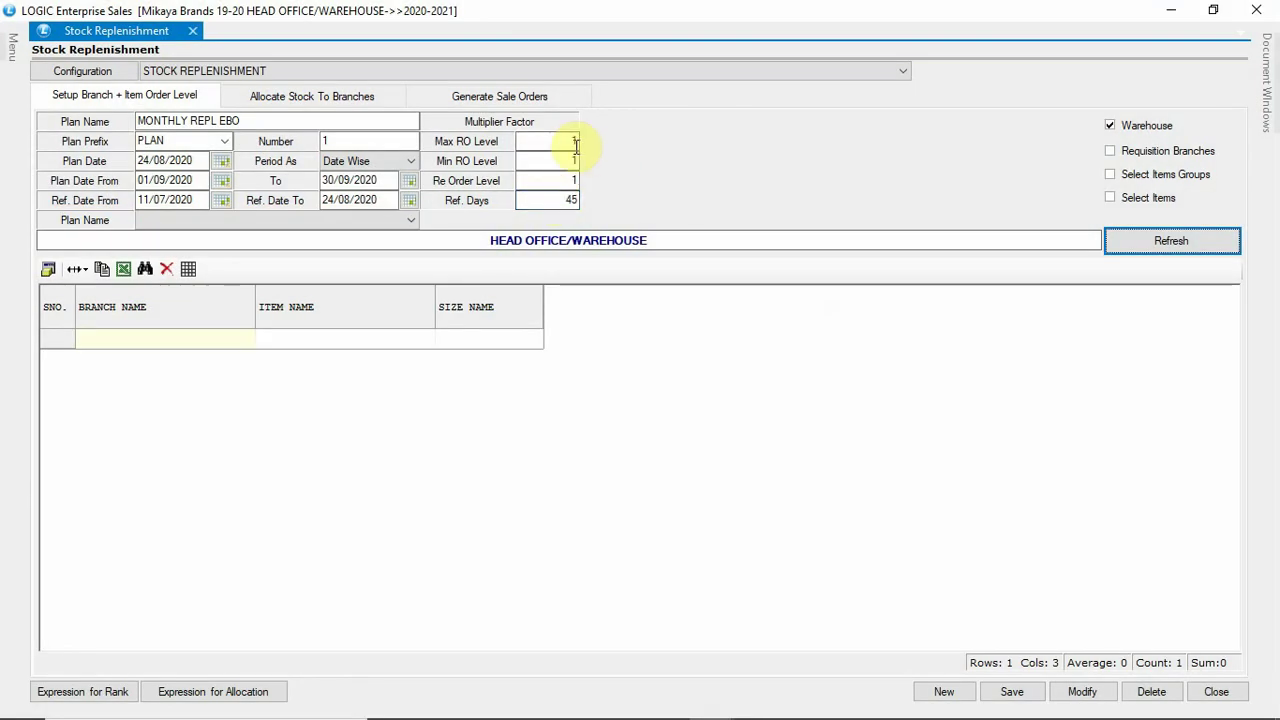
Step: Set the multiplier factors to 5 for Max RO Level, 2 for Min RO Level and 3 for Re Order Level
{"action": "left_click", "coordinate": [561, 142]}
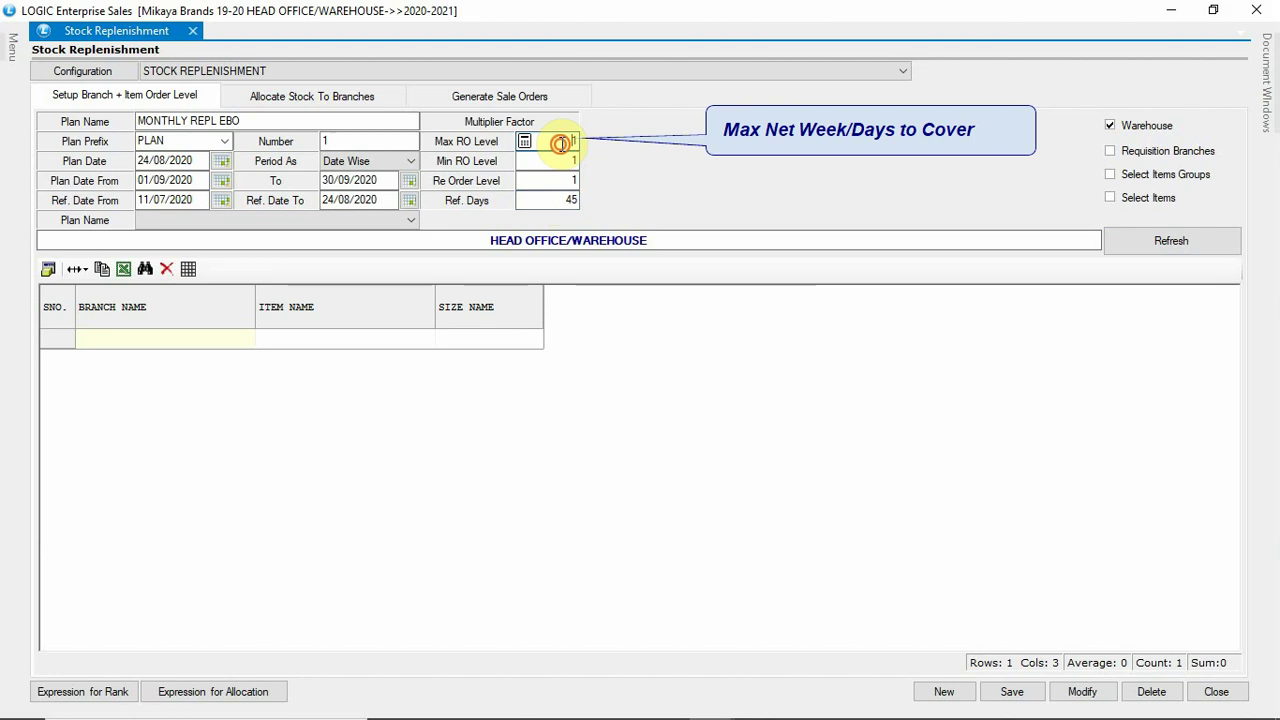
{"action": "left_click", "coordinate": [561, 143]}
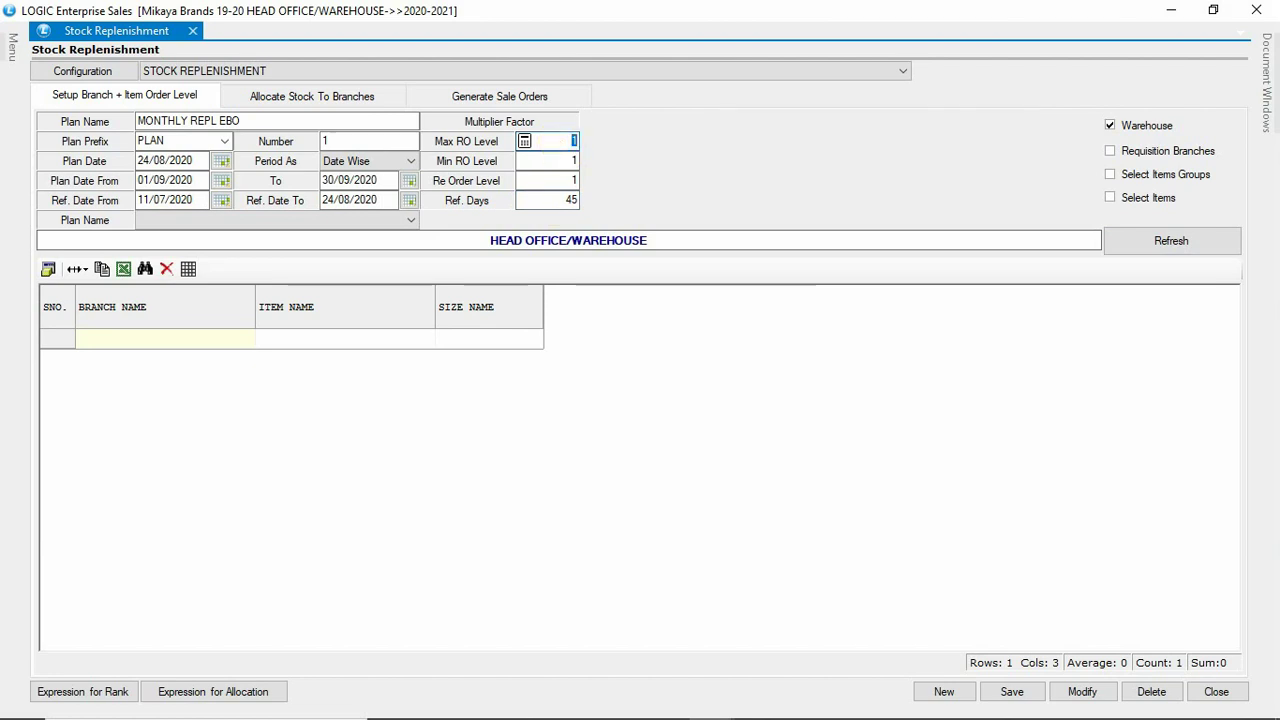
{"action": "type", "text": "5"}
{"action": "key", "text": "Tab"}
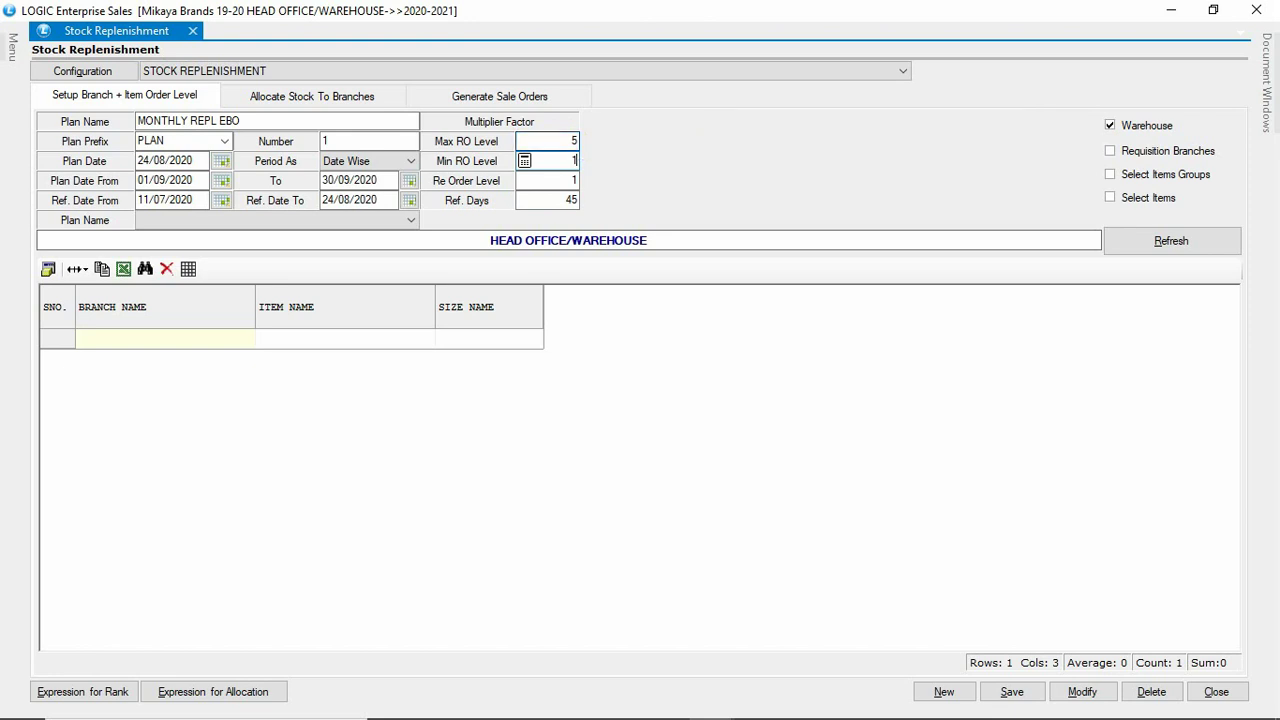
{"action": "left_click", "coordinate": [524, 180]}
{"action": "key", "text": "Tab"}
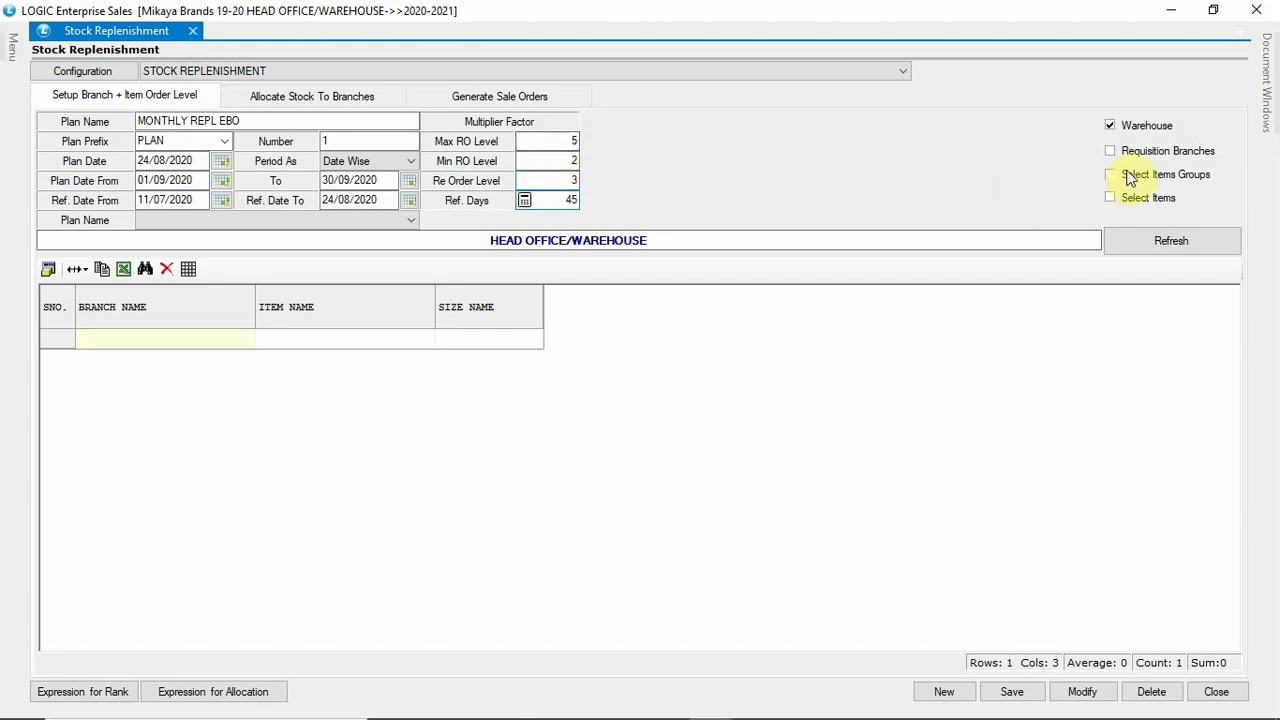
Step: Select HEAD OFFICE/WAREHOUSE as the warehouse supplying the stock replenishment plan
{"action": "left_click", "coordinate": [1109, 125]}
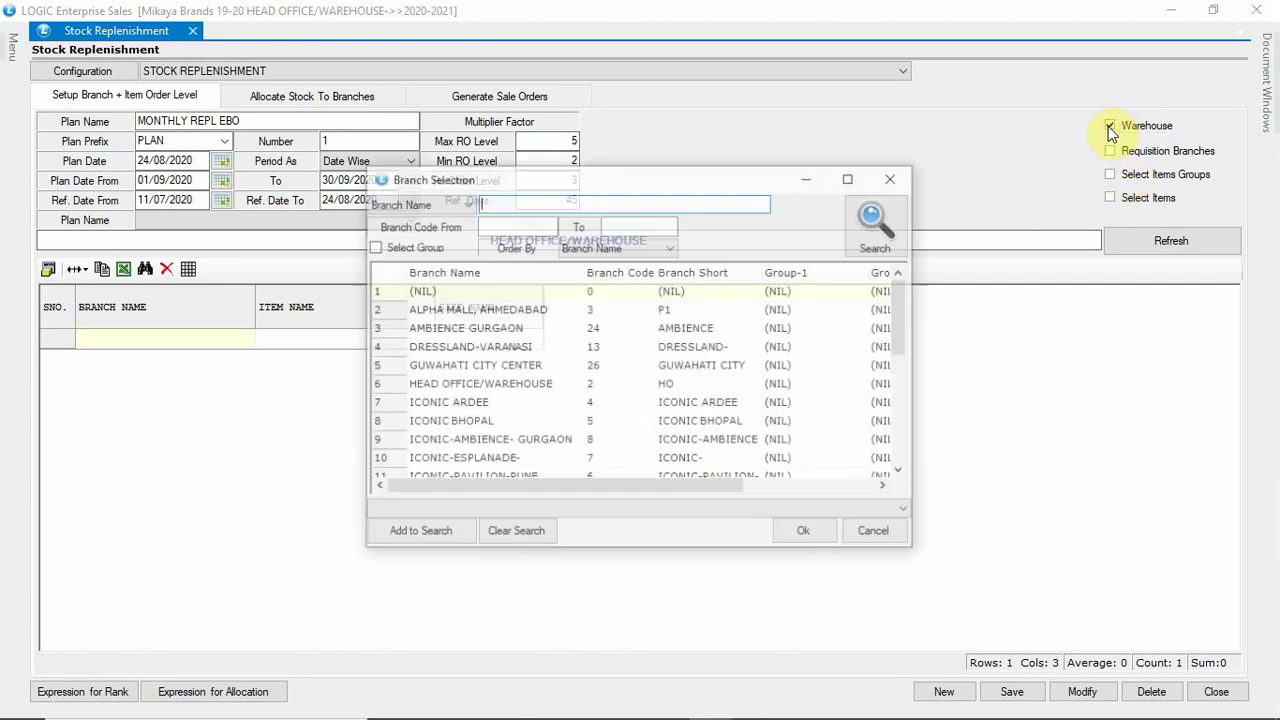
{"action": "left_click", "coordinate": [458, 389]}
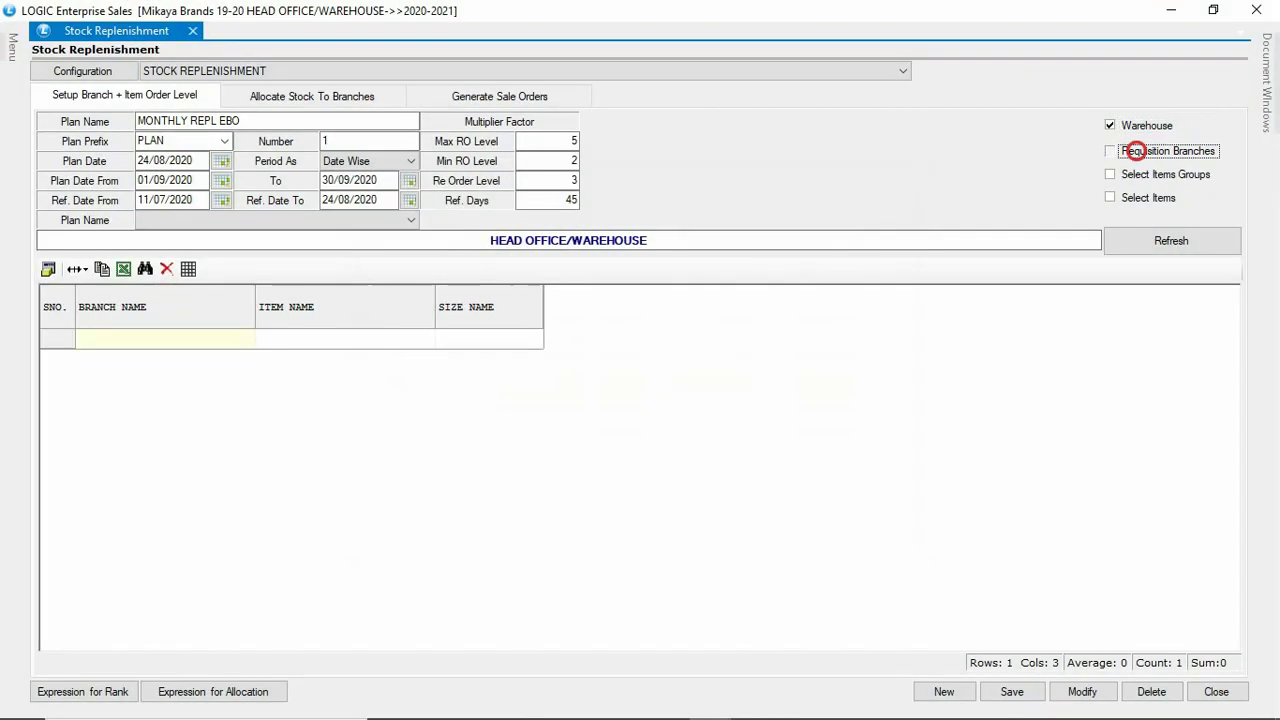
Step: Filter the requisition branch list by the EBO branch group
{"action": "left_click", "coordinate": [1110, 150]}
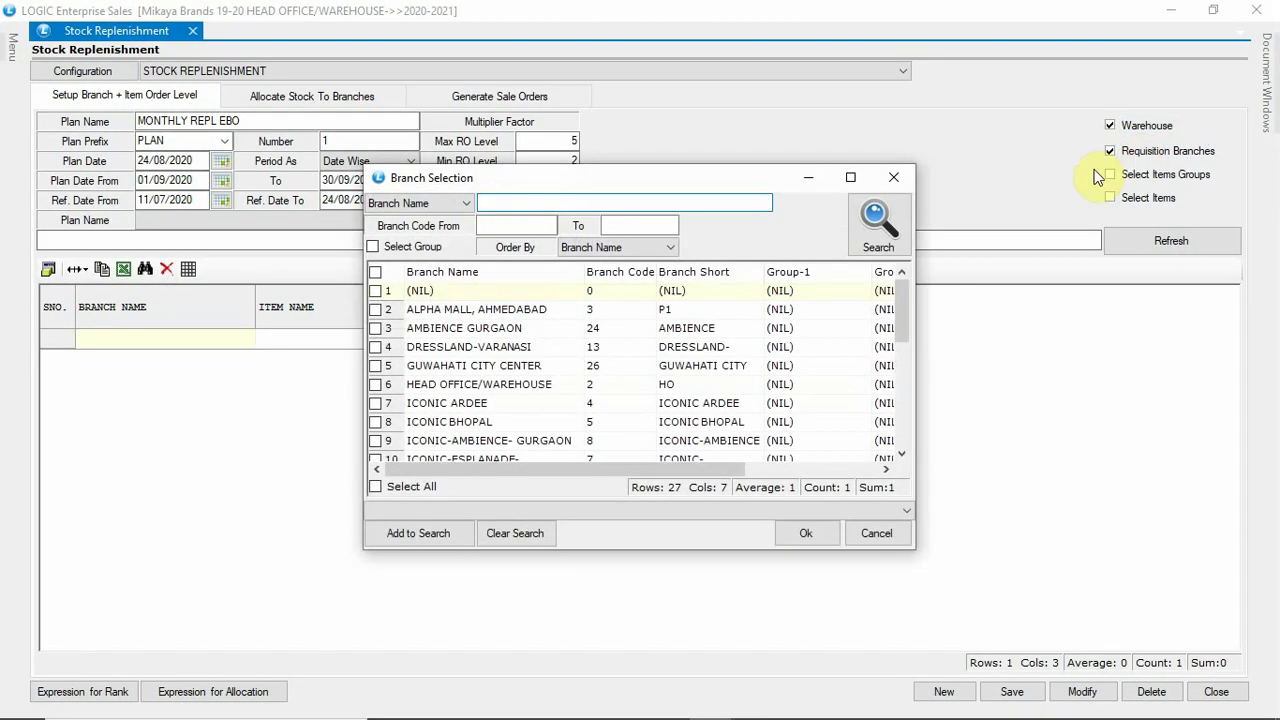
{"action": "left_click", "coordinate": [433, 247]}
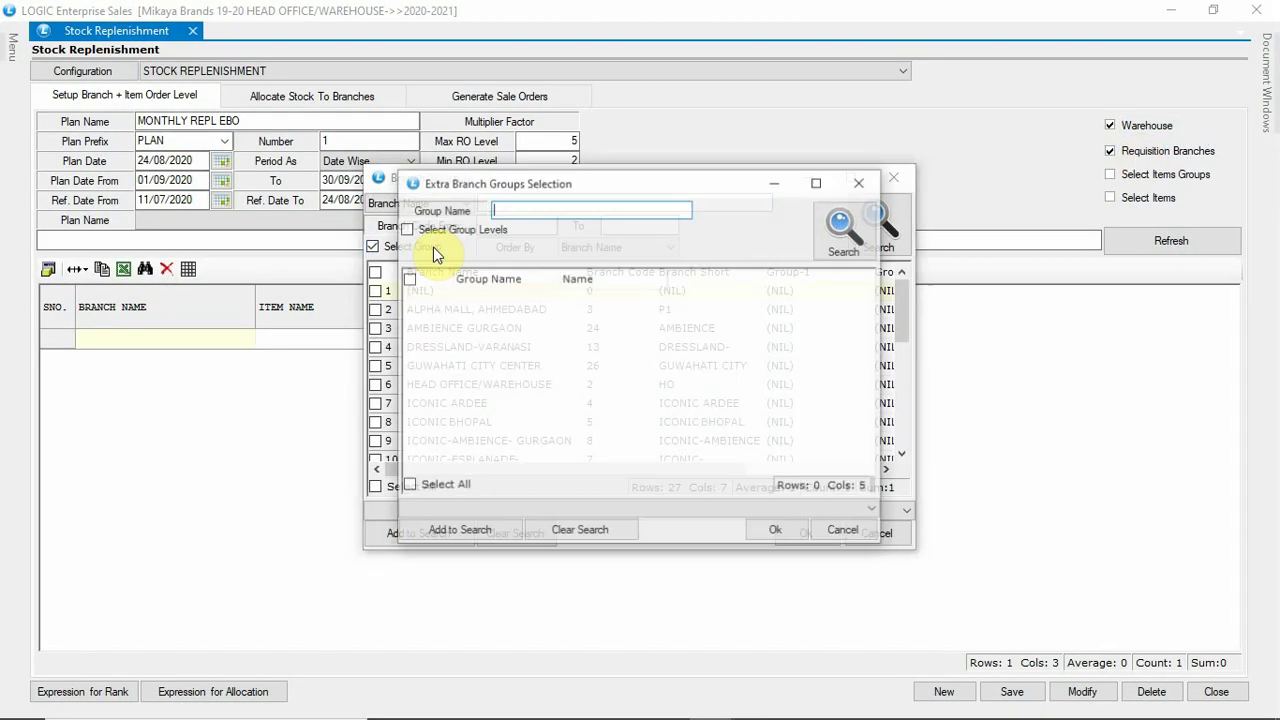
{"action": "left_click", "coordinate": [508, 207]}
{"action": "type", "text": "EBO"}
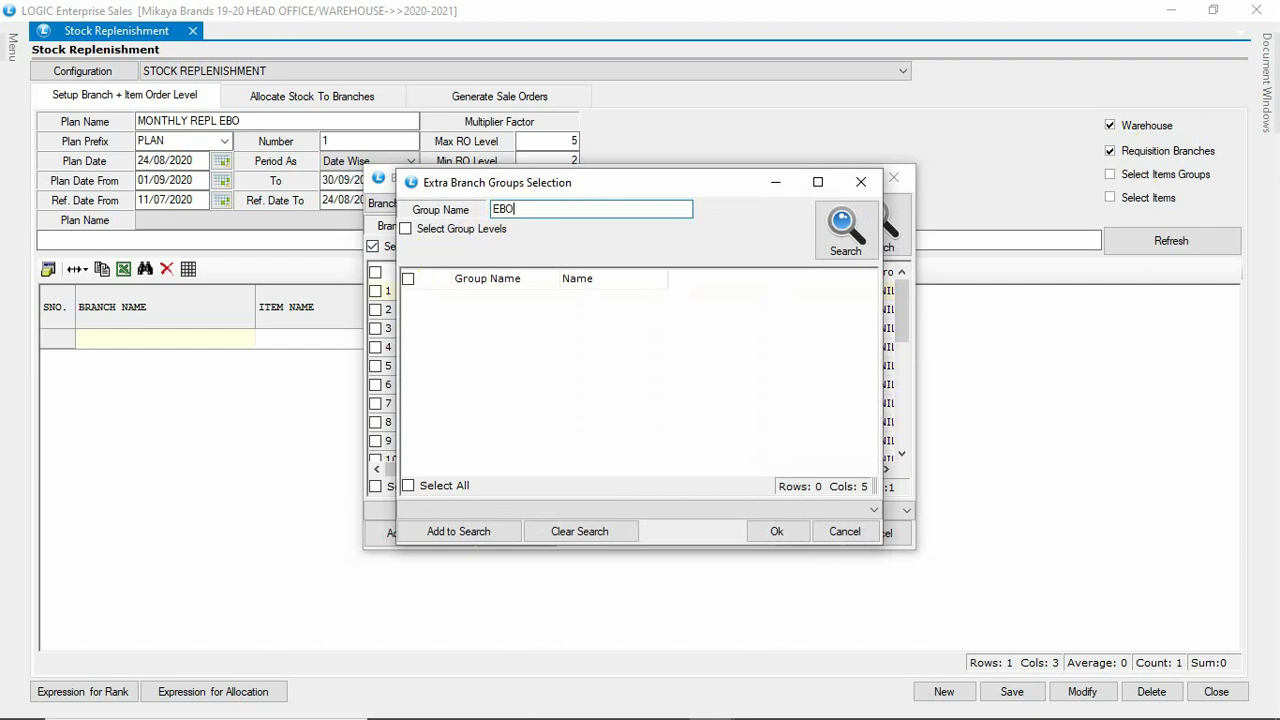
{"action": "left_click", "coordinate": [848, 225]}
{"action": "left_click", "coordinate": [408, 298]}
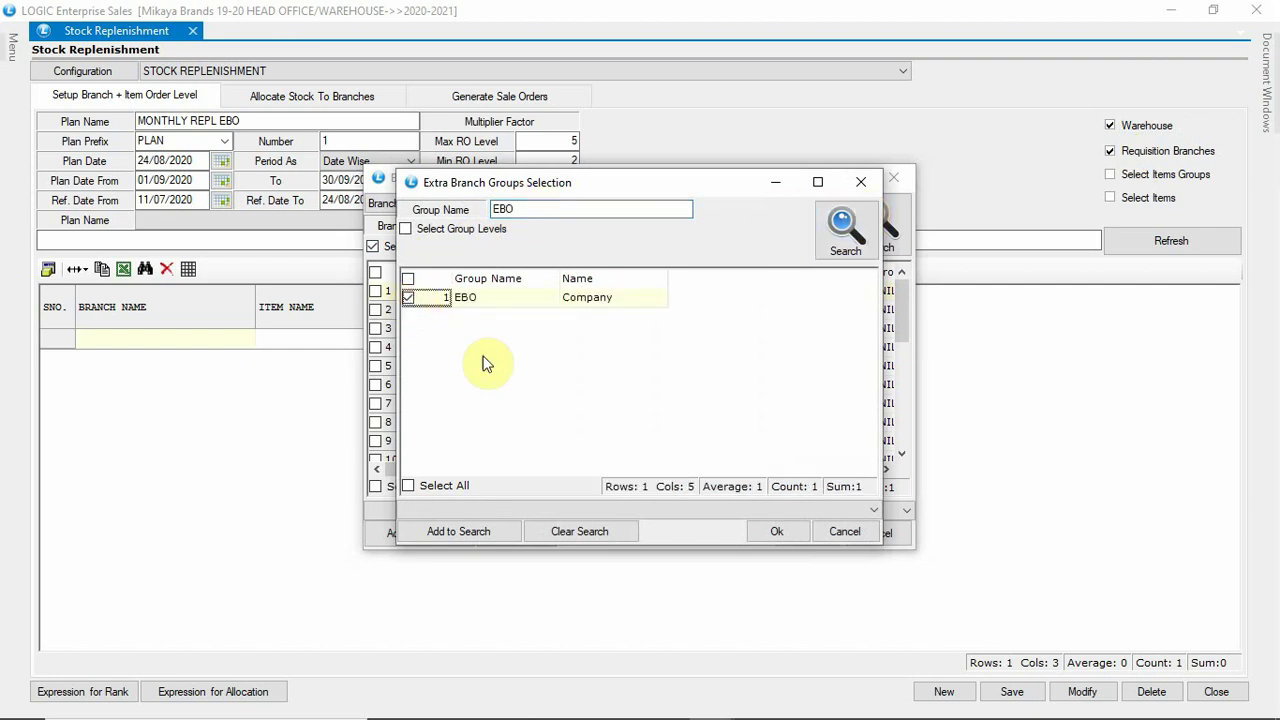
{"action": "left_click", "coordinate": [776, 535]}
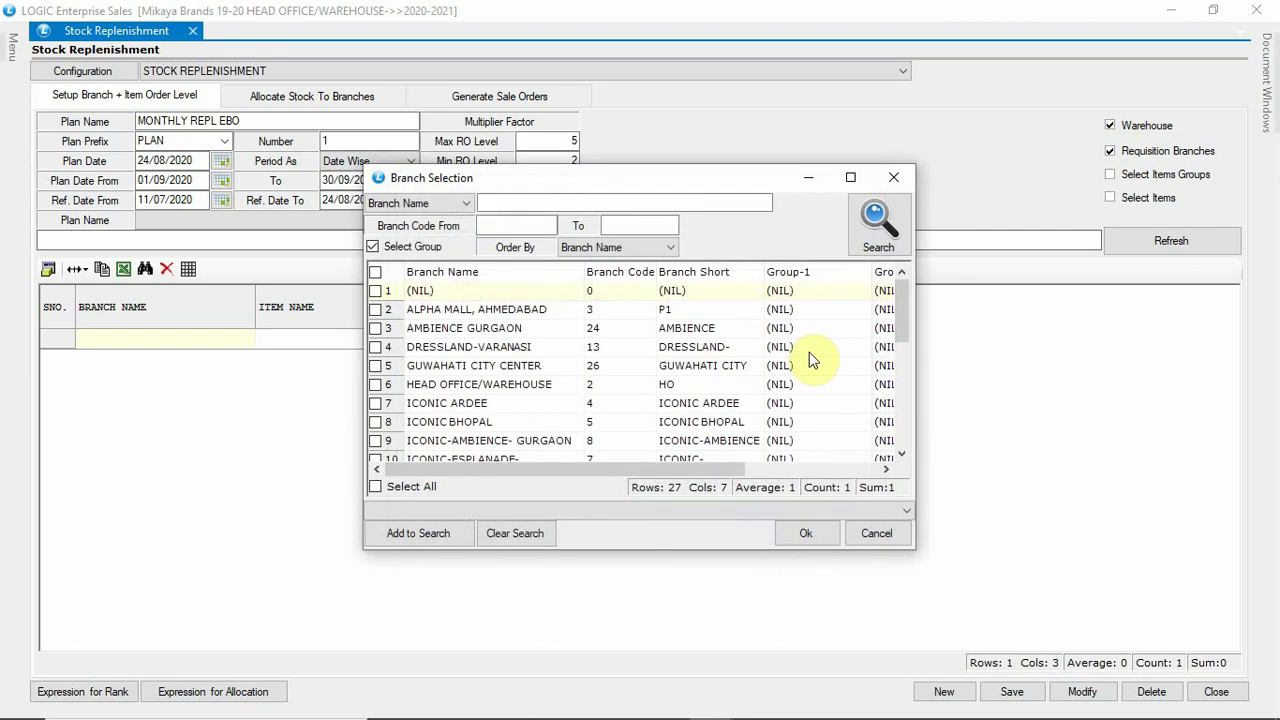
{"action": "left_click", "coordinate": [868, 238]}
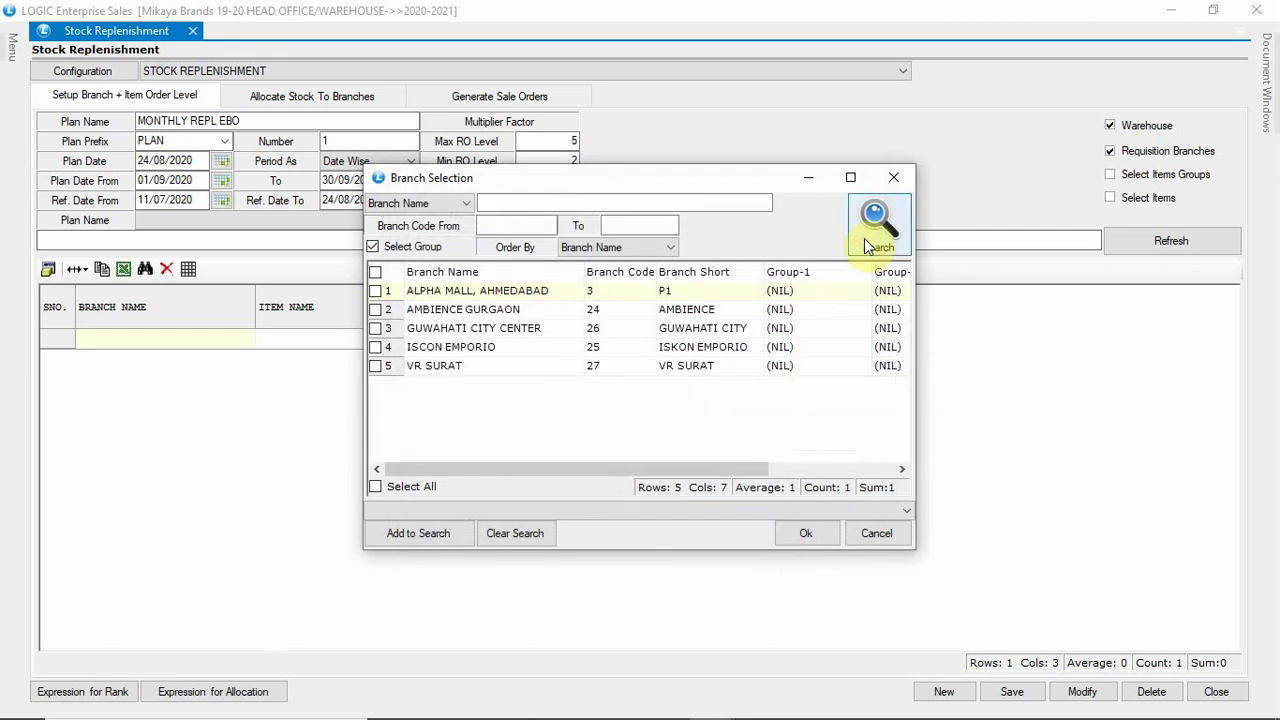
Step: Include all branches of the filtered group, from ALPHA MALL, AHMEDABAD to VR SURAT, as the plan's requisition branches
{"action": "left_click", "coordinate": [375, 365]}
{"action": "left_click", "coordinate": [375, 347]}
{"action": "left_click", "coordinate": [375, 328]}
{"action": "left_click", "coordinate": [375, 309]}
{"action": "left_click", "coordinate": [375, 290]}
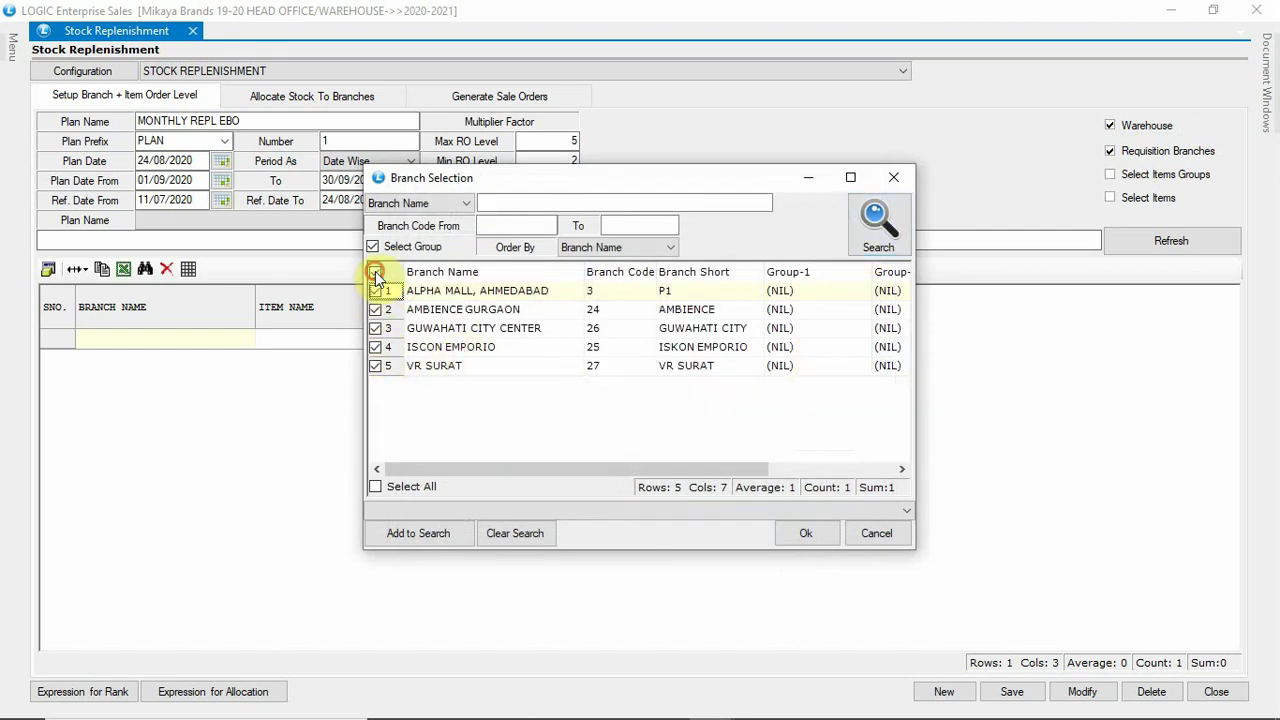
{"action": "left_click", "coordinate": [790, 533]}
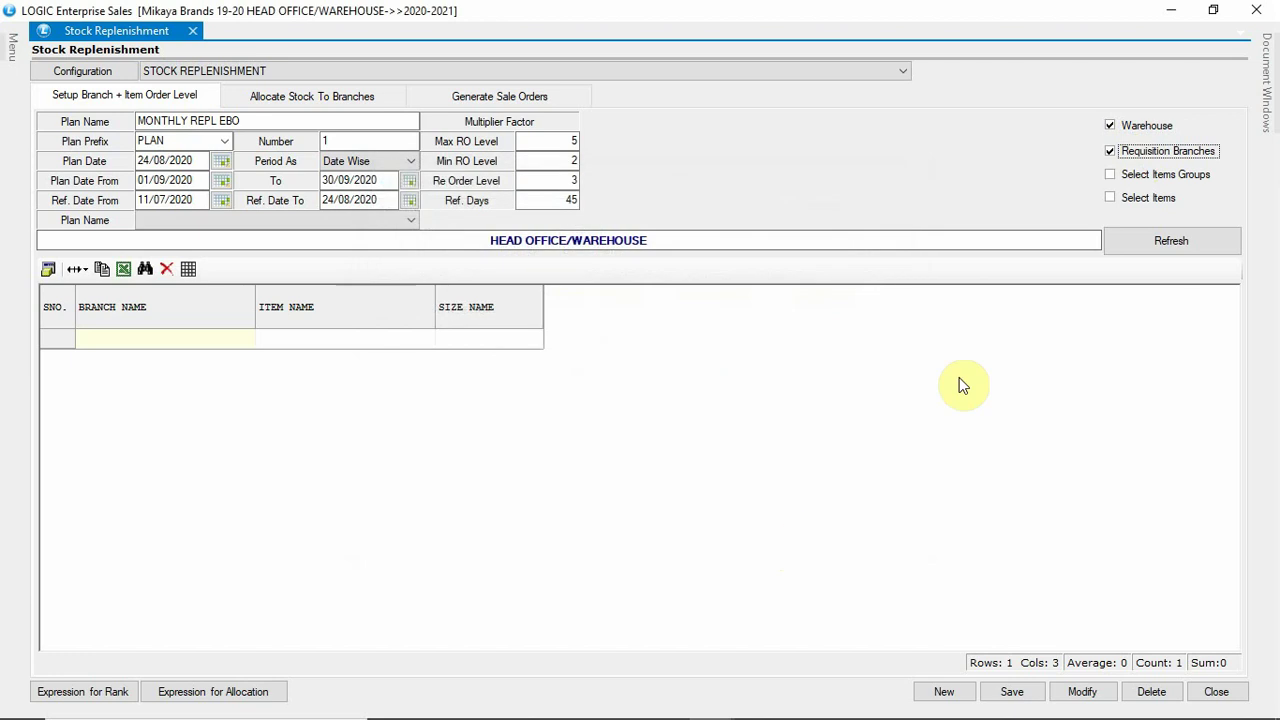
Step: Look through the item groups by Sub Class Name that could limit the plan, and leave without choosing any
{"action": "left_click", "coordinate": [1110, 174]}
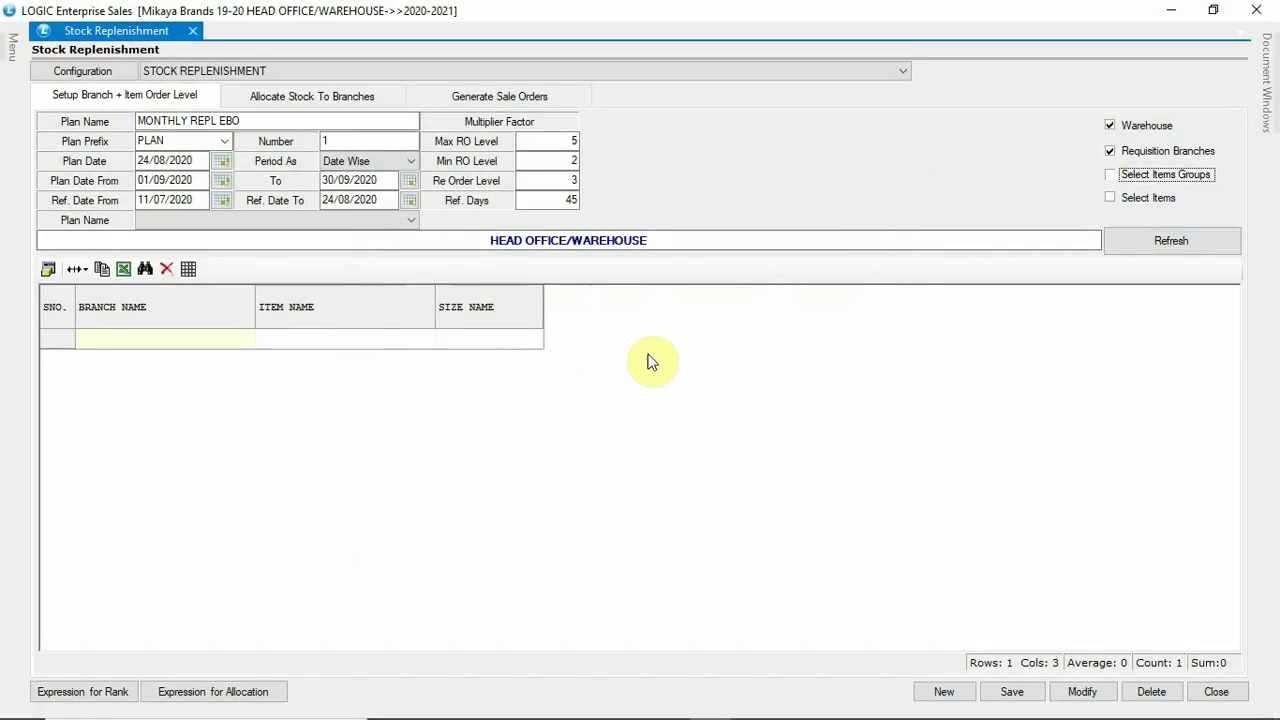
{"action": "key", "text": "space"}
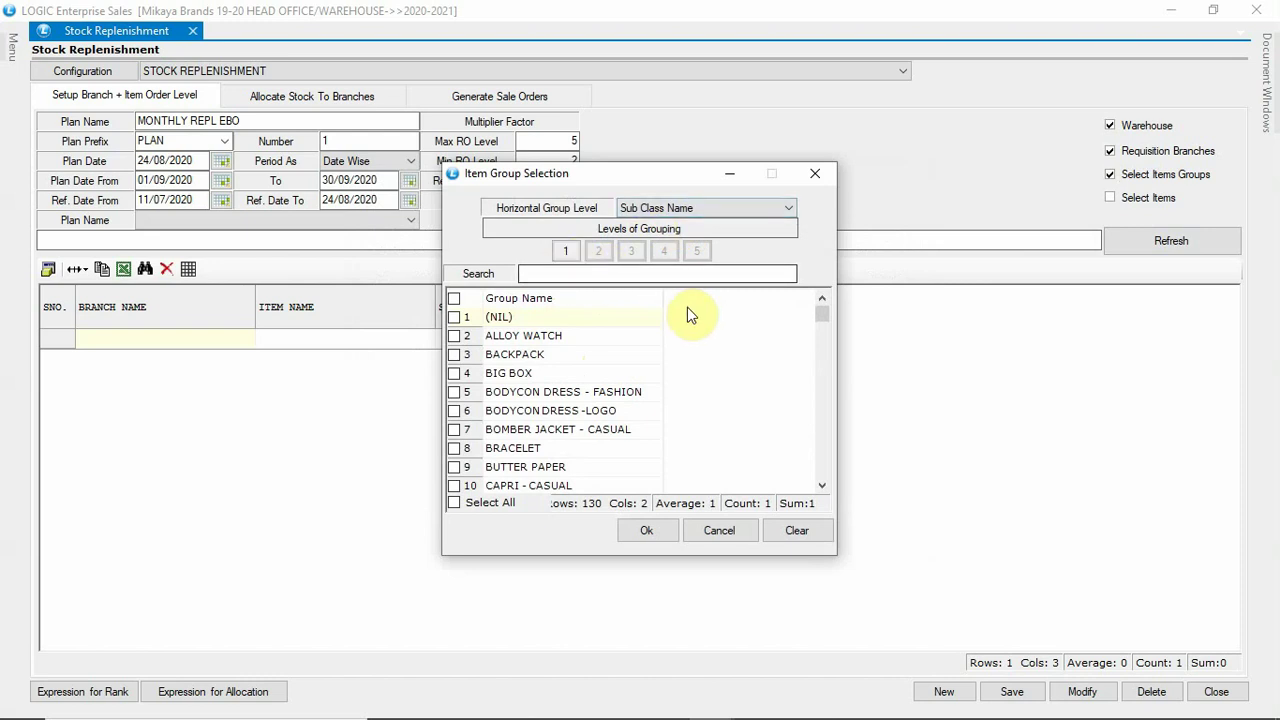
{"action": "left_click_drag", "start_coordinate": [824, 316], "coordinate": [822, 332]}
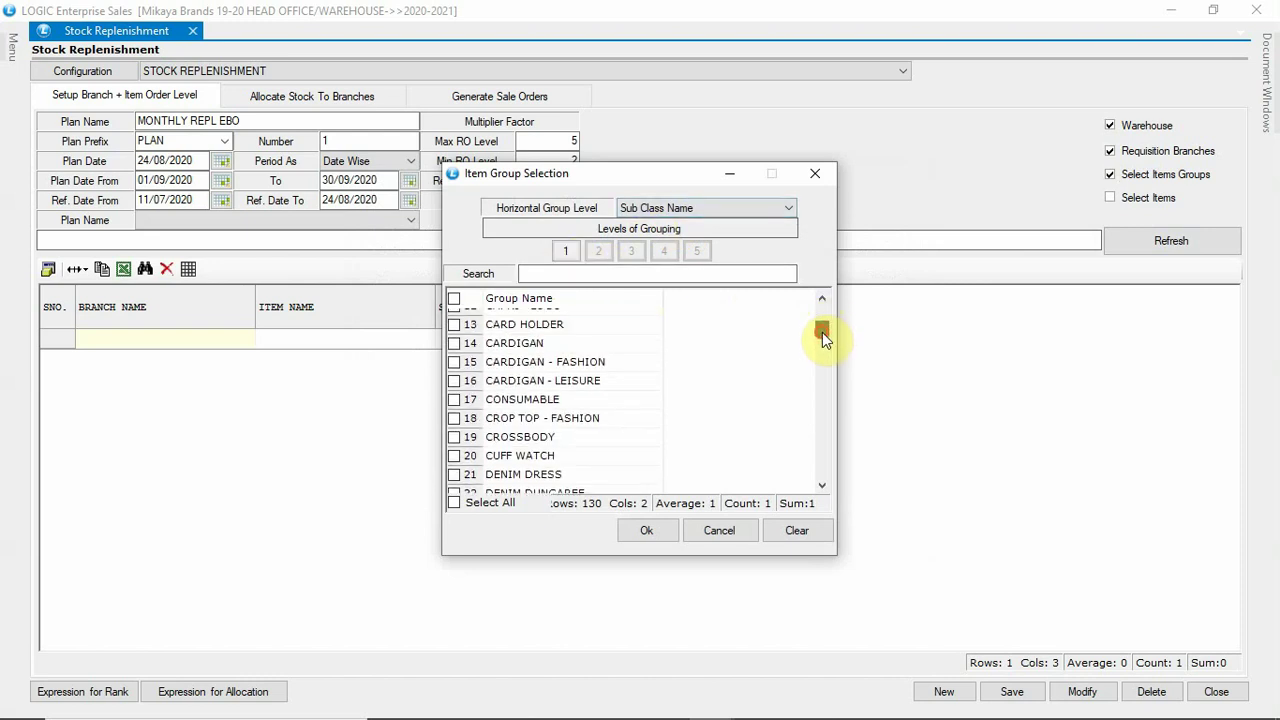
{"action": "left_click", "coordinate": [503, 386]}
{"action": "key", "text": "Page_Down"}
{"action": "key", "text": "Page_Down"}
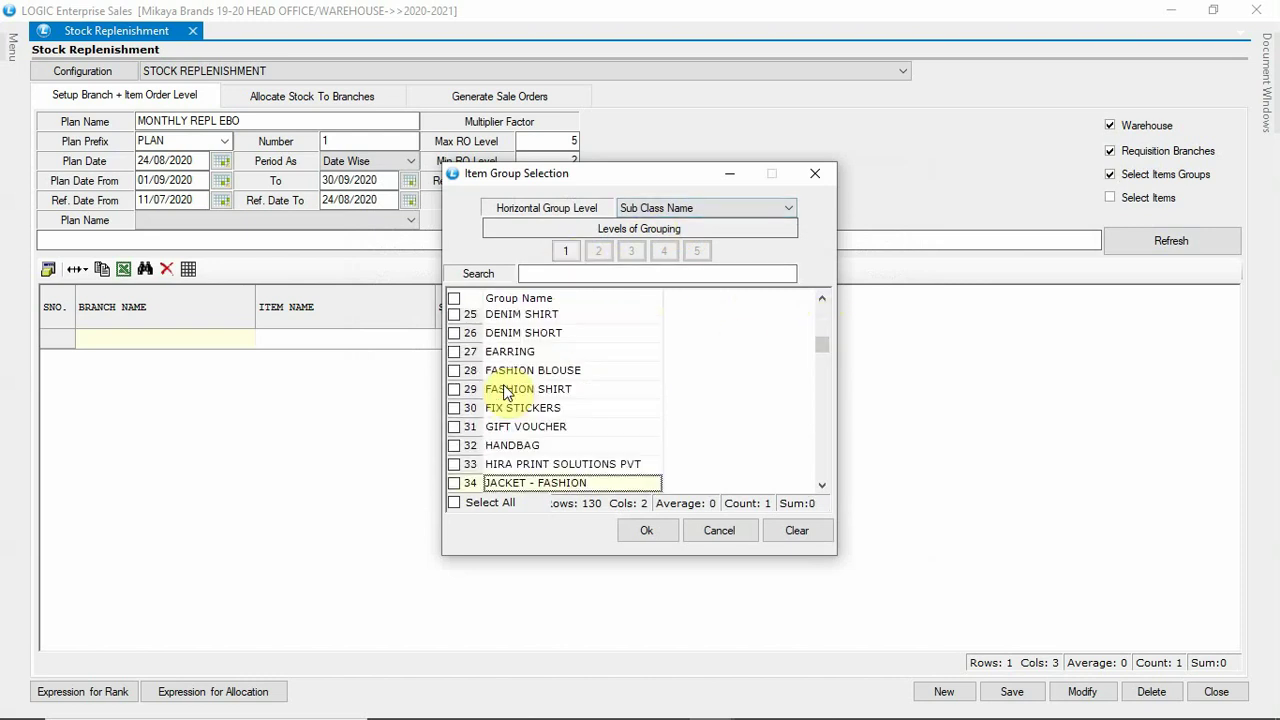
{"action": "key", "text": "Down"}
{"action": "key", "text": "Down"}
{"action": "key", "text": "Down"}
{"action": "key", "text": "Down"}
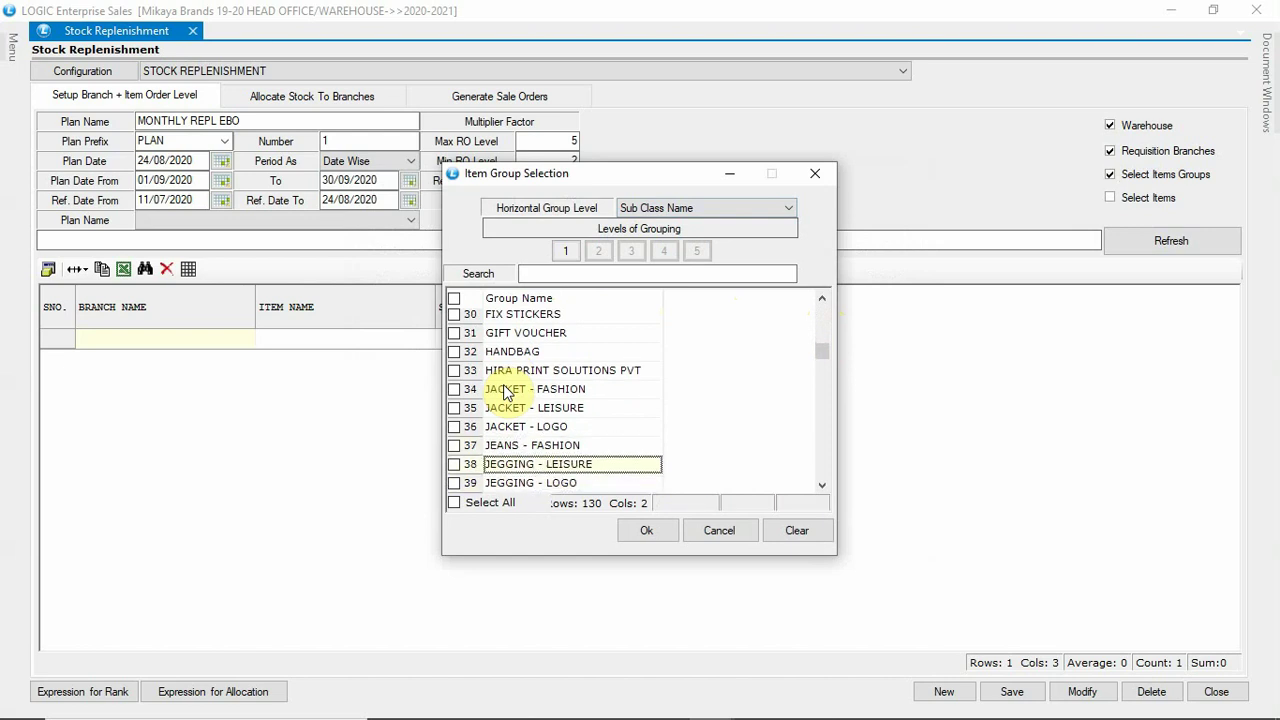
{"action": "left_click", "coordinate": [722, 530]}
Step: List all individual items that could be chosen for the plan, and leave the plan without an item selection
{"action": "left_click", "coordinate": [1140, 197]}
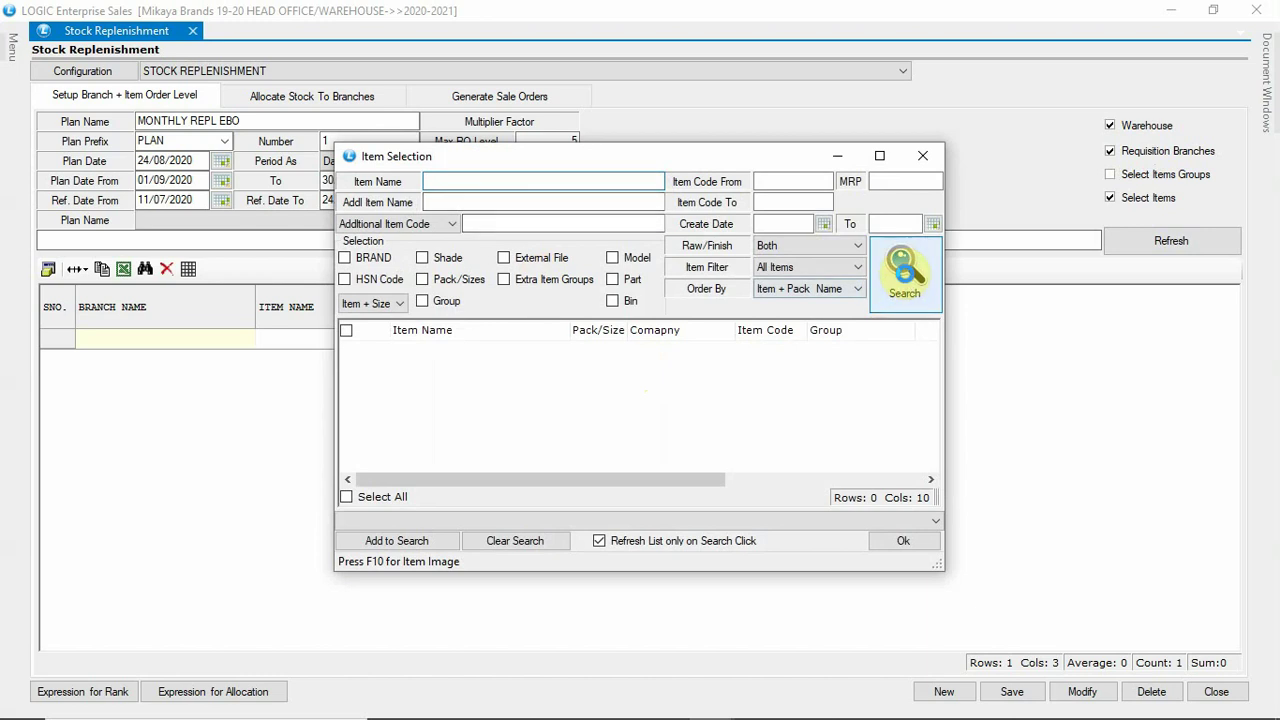
{"action": "left_click", "coordinate": [903, 275]}
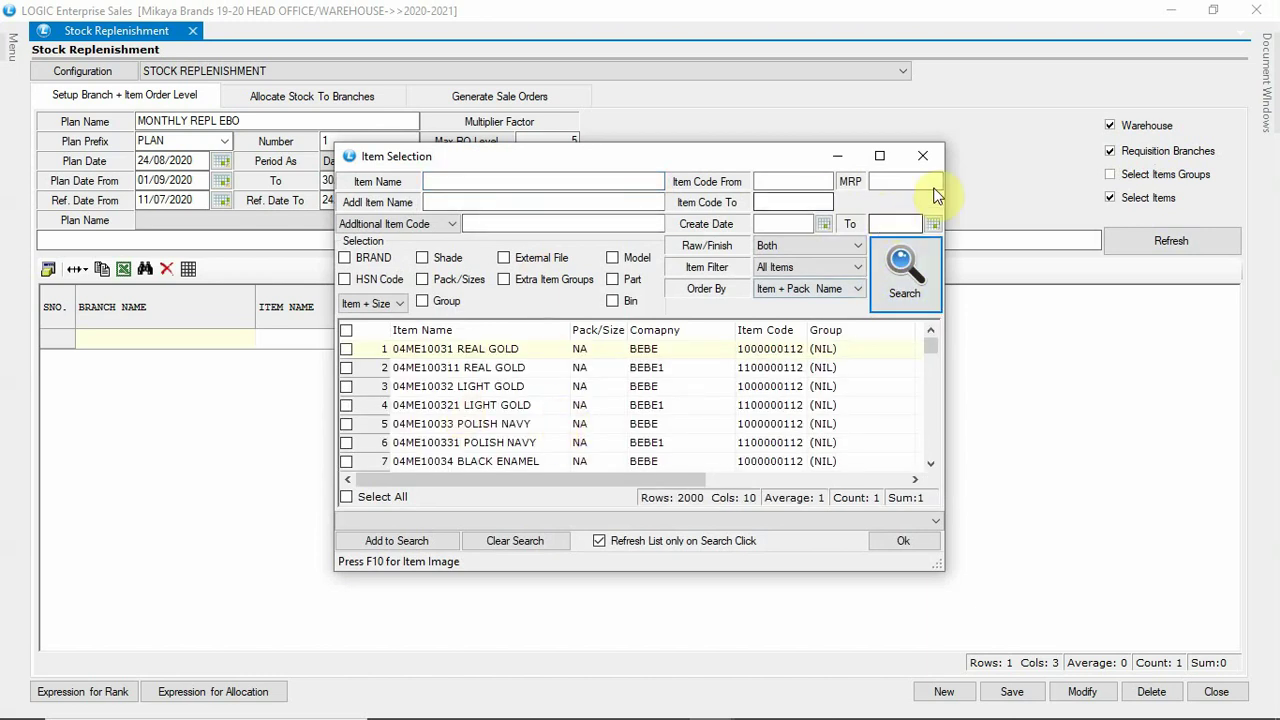
{"action": "left_click", "coordinate": [922, 156]}
{"action": "left_click", "coordinate": [1110, 197]}
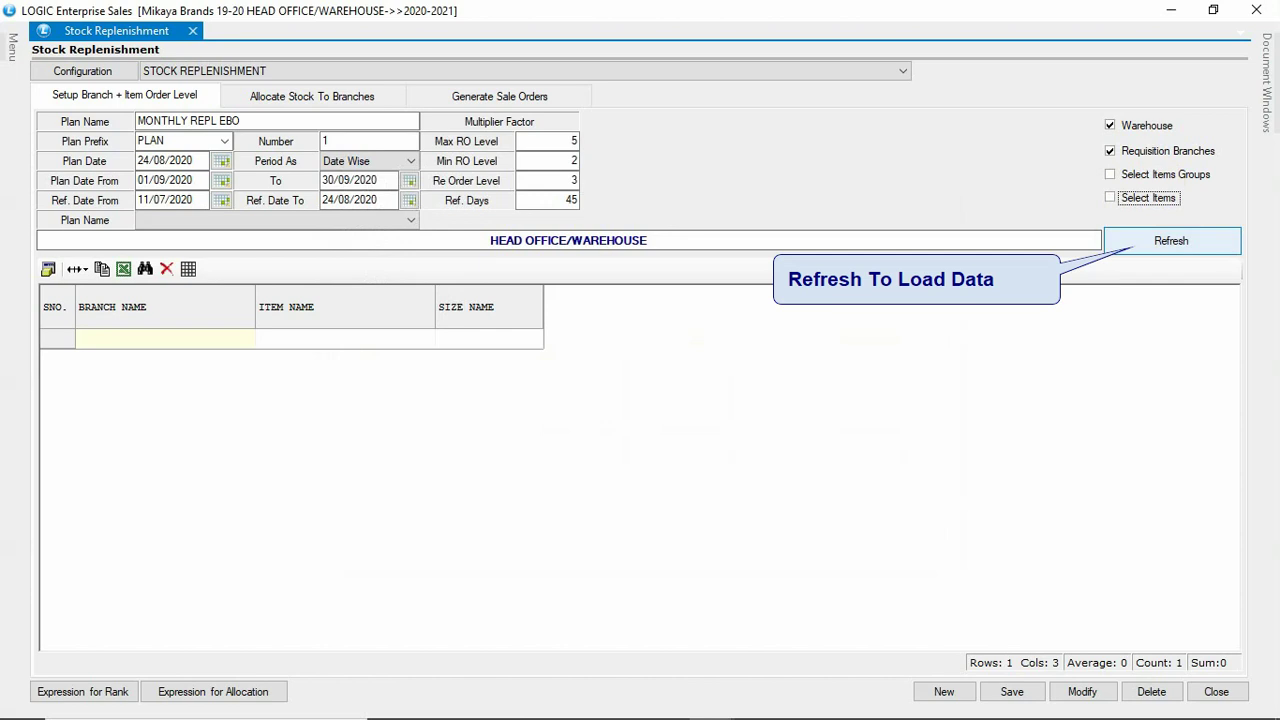
Step: Load the plan's replenishment data and return to its branch and item sales details
{"action": "left_click", "coordinate": [1146, 251]}
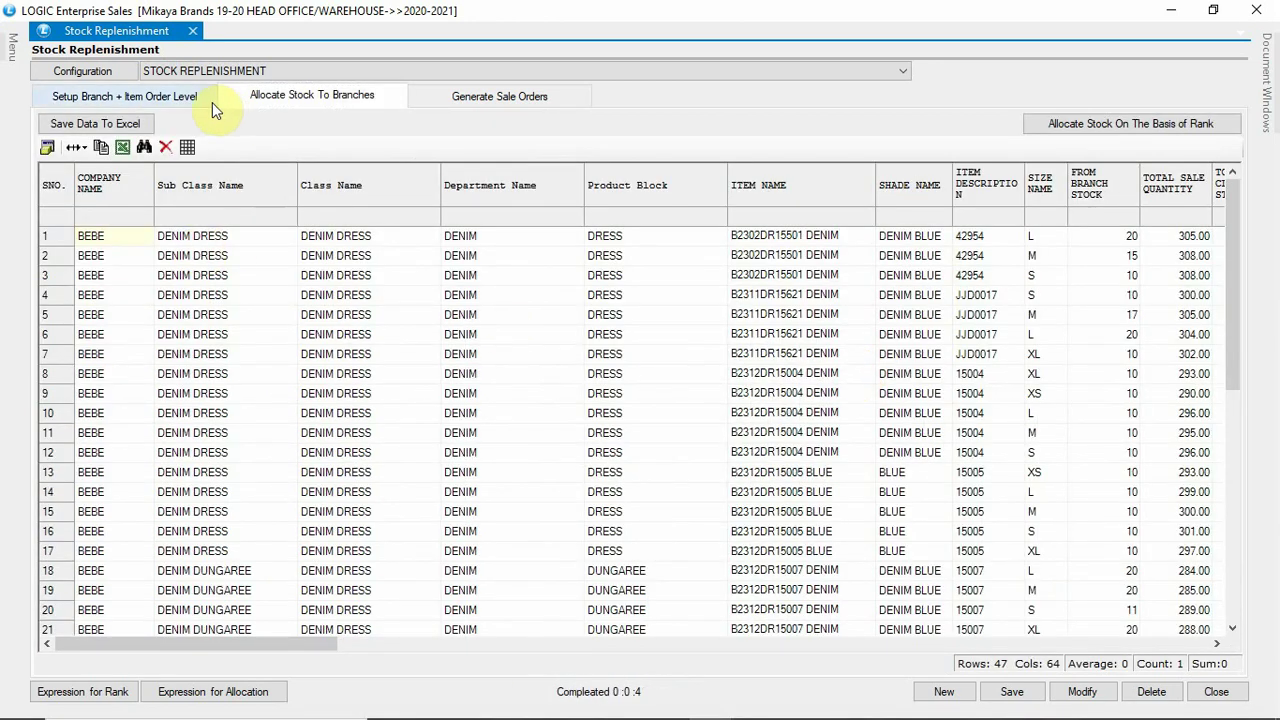
{"action": "left_click", "coordinate": [177, 96]}
{"action": "left_click", "coordinate": [198, 356]}
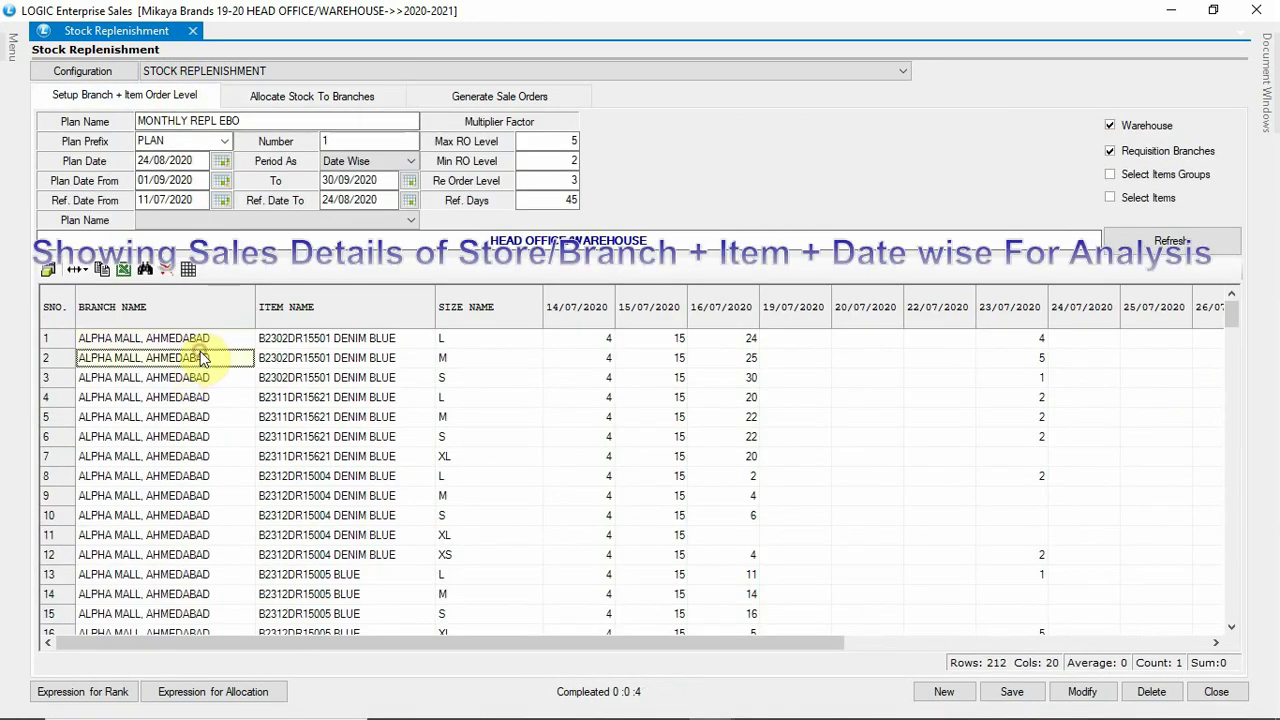
{"action": "left_click", "coordinate": [180, 343]}
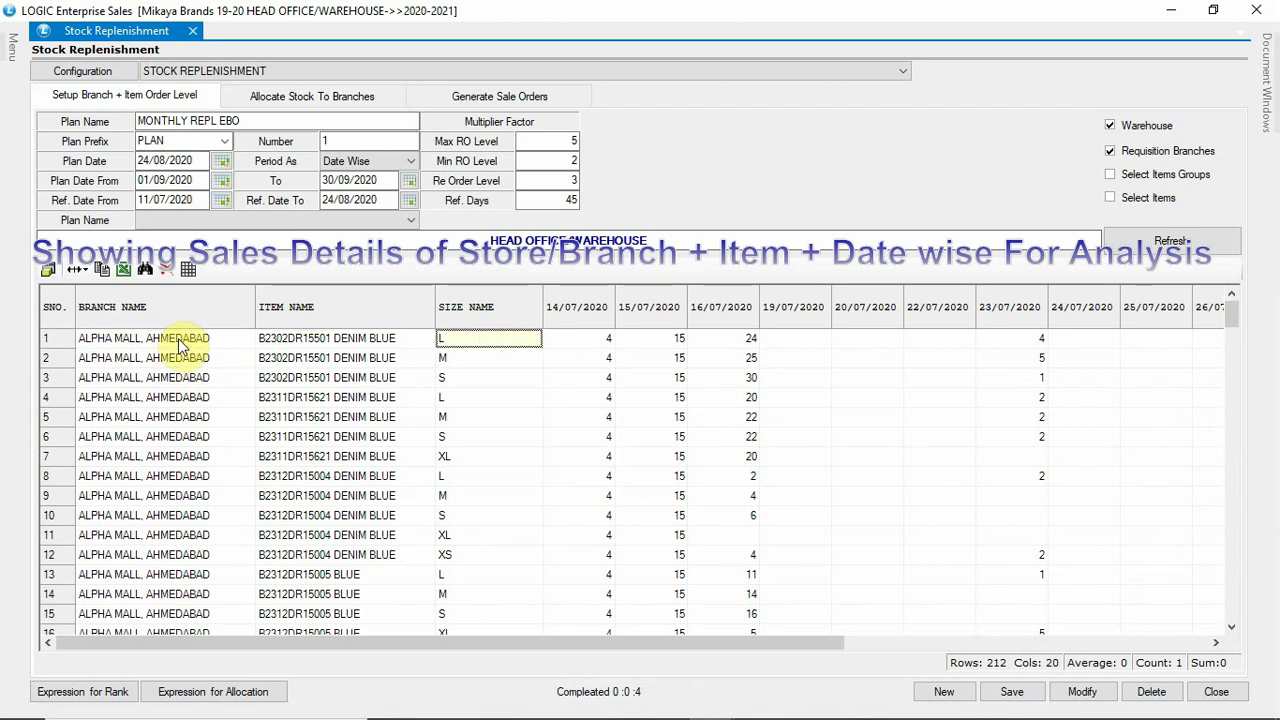
Step: Examine the date-wise sales of the first ALPHA MALL, AHMEDABAD items across the reference dates from 14/07/2020 to 24/08/2020
{"action": "key", "text": "Right"}
{"action": "key", "text": "Right"}
{"action": "key", "text": "Right"}
{"action": "key", "text": "Right"}
{"action": "key", "text": "Right"}
{"action": "key", "text": "Right"}
{"action": "key", "text": "Right"}
{"action": "key", "text": "Right"}
{"action": "key", "text": "Right"}
{"action": "key", "text": "Right"}
{"action": "key", "text": "Right"}
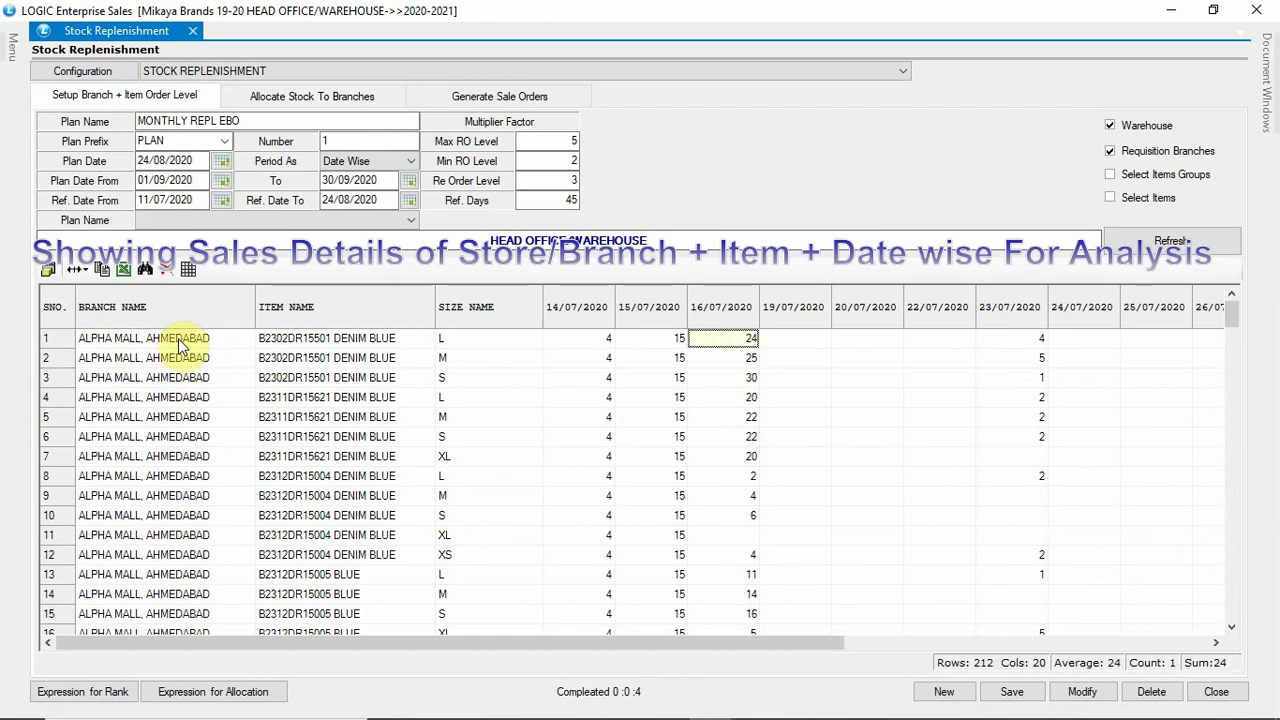
{"action": "key", "text": "Right"}
{"action": "key", "text": "Right"}
{"action": "key", "text": "Right"}
{"action": "key", "text": "Right"}
{"action": "key", "text": "Right"}
{"action": "key", "text": "Right"}
{"action": "key", "text": "Right"}
{"action": "key", "text": "Right"}
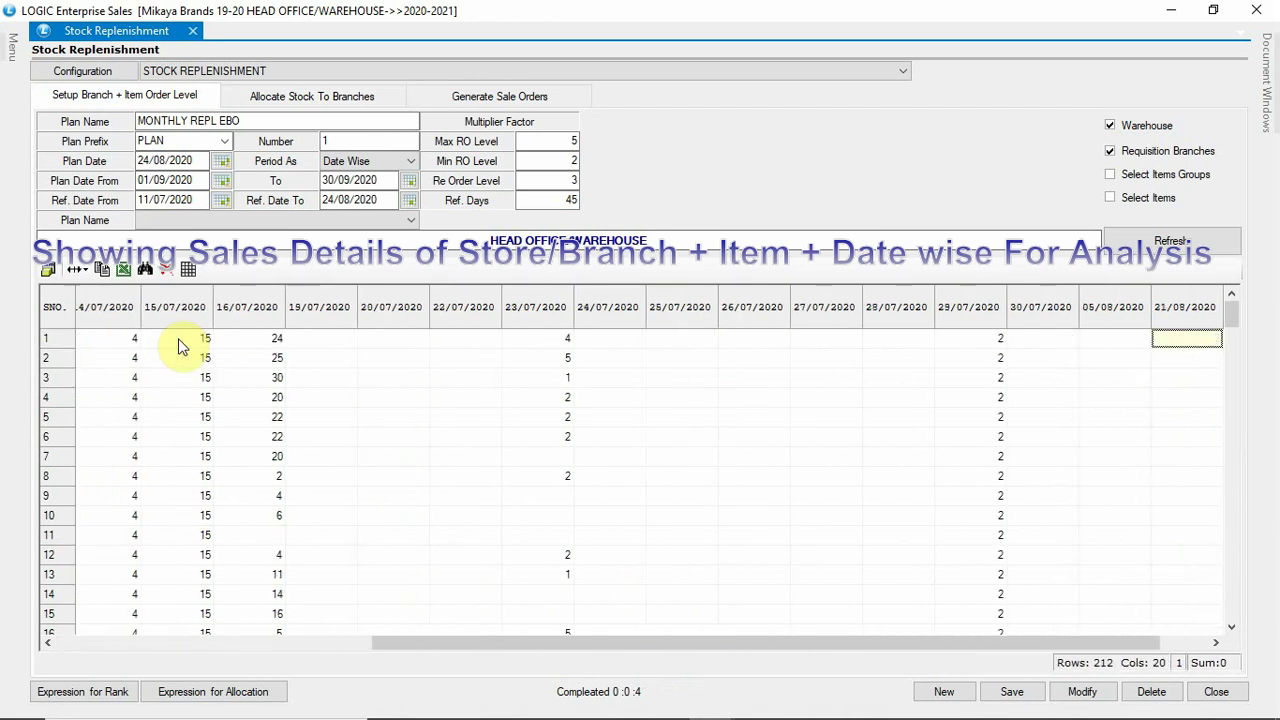
{"action": "key", "text": "Down"}
{"action": "key", "text": "Left"}
{"action": "key", "text": "Left"}
{"action": "key", "text": "Left"}
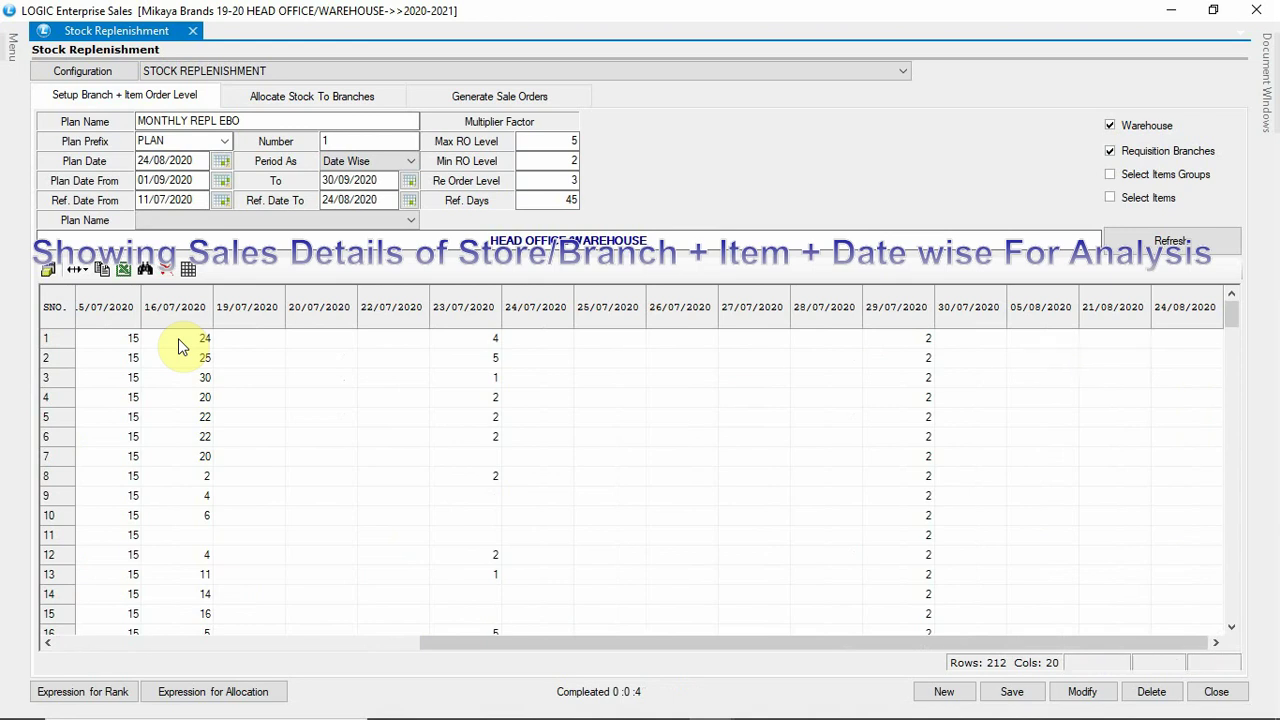
Step: Review the item and size sales rows branch by branch, from ALPHA MALL, AHMEDABAD down to GUWAHATI CITY CENTER
{"action": "key", "text": "Home"}
{"action": "key", "text": "Right"}
{"action": "key", "text": "Down"}
{"action": "key", "text": "Down"}
{"action": "key", "text": "Down"}
{"action": "key", "text": "Down"}
{"action": "key", "text": "Down"}
{"action": "key", "text": "Down"}
{"action": "key", "text": "Down"}
{"action": "key", "text": "Down"}
{"action": "key", "text": "Down"}
{"action": "key", "text": "Down"}
{"action": "key", "text": "Down"}
{"action": "key", "text": "Down"}
{"action": "key", "text": "Down"}
{"action": "key", "text": "Down"}
{"action": "key", "text": "Down"}
{"action": "key", "text": "Down"}
{"action": "key", "text": "Down"}
{"action": "key", "text": "Down"}
{"action": "key", "text": "Down"}
{"action": "key", "text": "Down"}
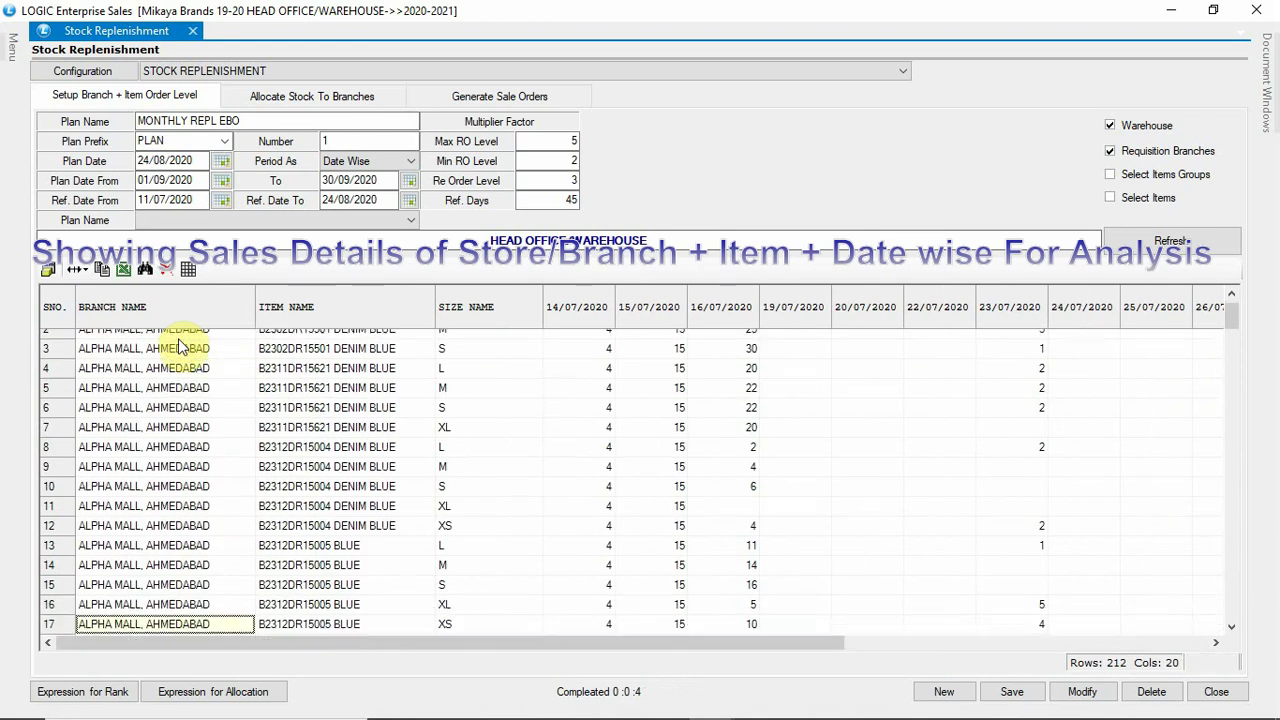
{"action": "key", "text": "Down"}
{"action": "key", "text": "Down"}
{"action": "key", "text": "Down"}
{"action": "key", "text": "Down"}
{"action": "key", "text": "Down"}
{"action": "key", "text": "Down"}
{"action": "key", "text": "Down"}
{"action": "key", "text": "Down"}
{"action": "key", "text": "Down"}
{"action": "key", "text": "Down"}
{"action": "key", "text": "Down"}
{"action": "key", "text": "Down"}
{"action": "key", "text": "Down"}
{"action": "key", "text": "Down"}
{"action": "key", "text": "Down"}
{"action": "key", "text": "Down"}
{"action": "key", "text": "Down"}
{"action": "key", "text": "Down"}
{"action": "key", "text": "Down"}
{"action": "key", "text": "Down"}
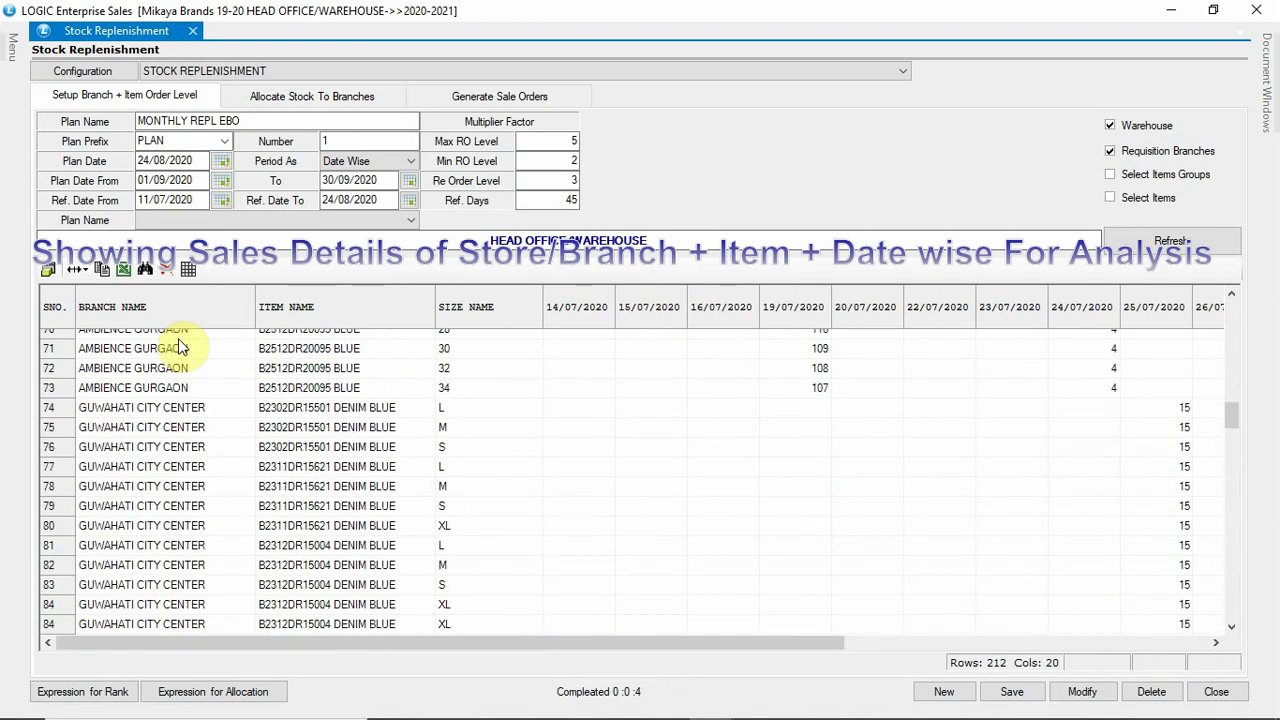
{"action": "key", "text": "Right"}
{"action": "key", "text": "Right"}
{"action": "key", "text": "Right"}
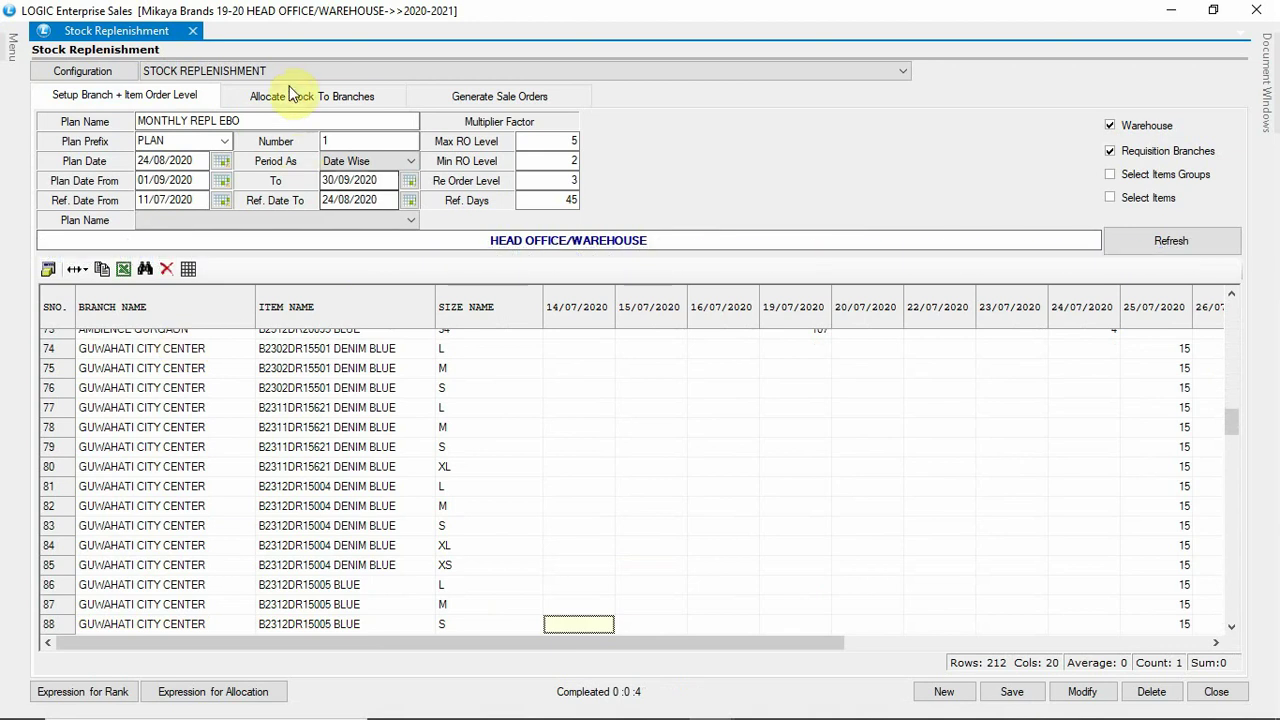
Step: In the stock allocation to branches, examine the first item's attributes, From Branch Stock, Total Sale Quantity and Total Closing Stock
{"action": "left_click", "coordinate": [285, 100]}
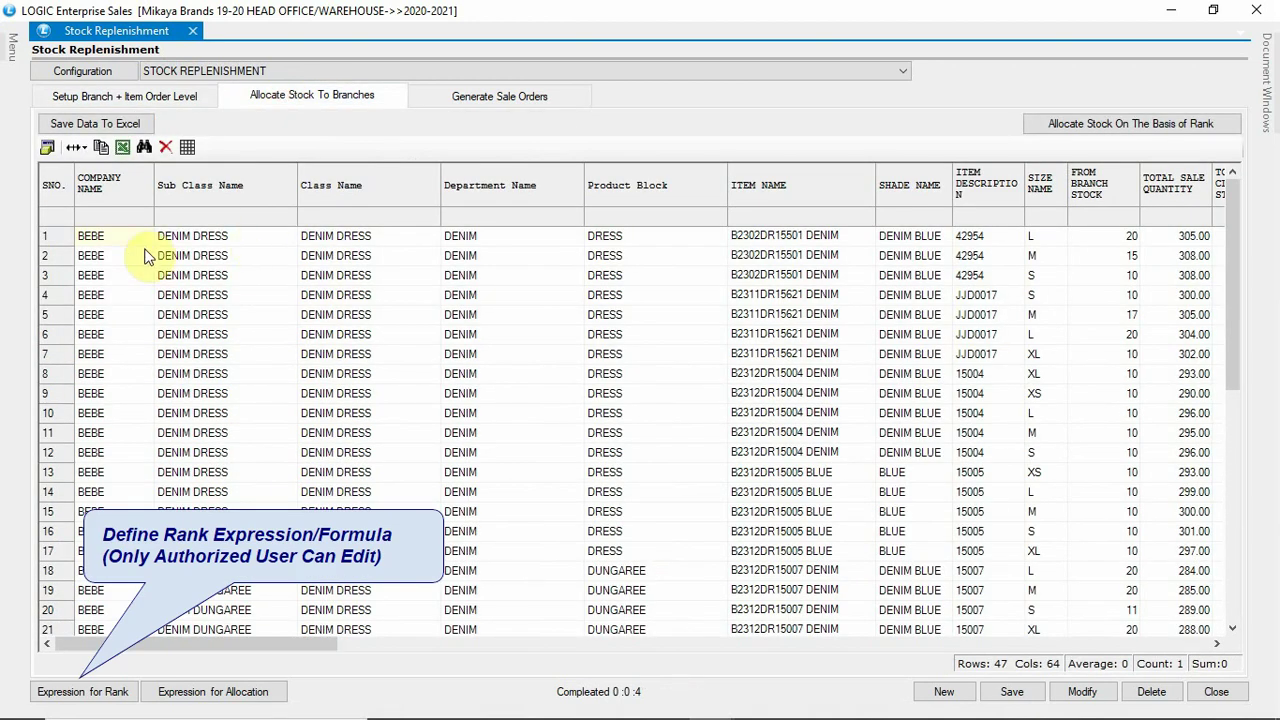
{"action": "key", "text": "Left"}
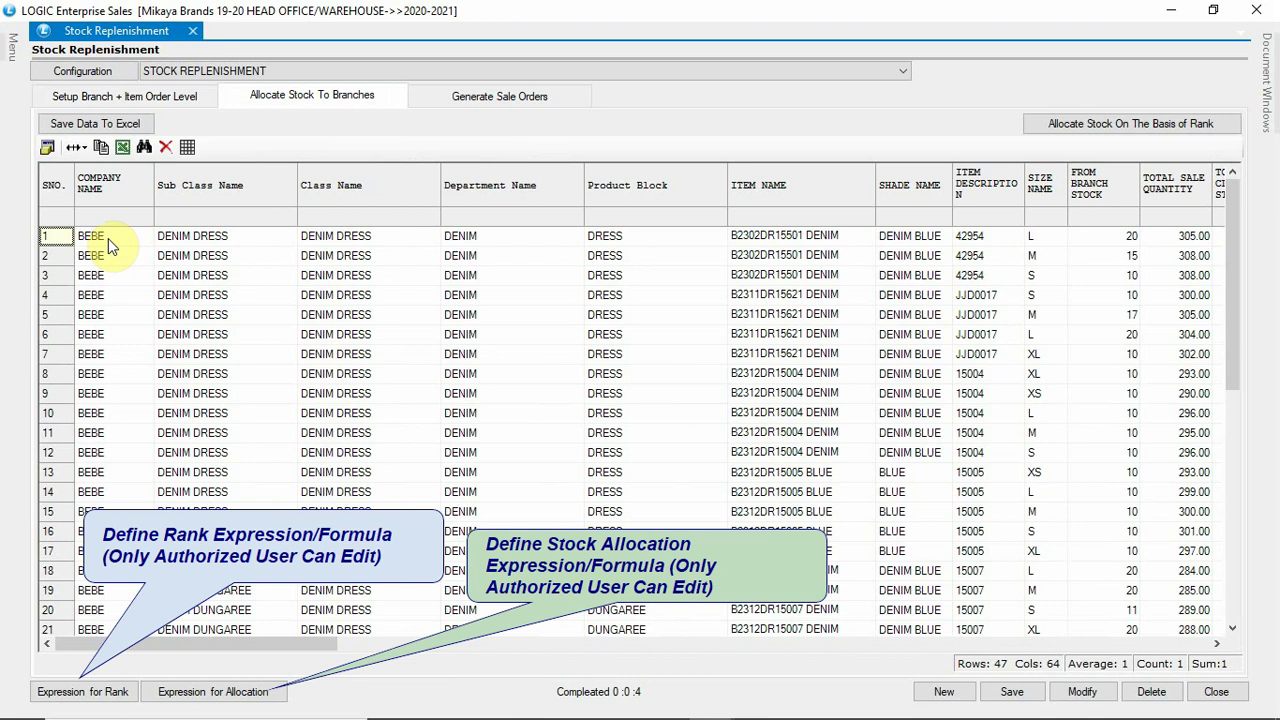
{"action": "key", "text": "Right"}
{"action": "key", "text": "Right"}
{"action": "key", "text": "Left"}
{"action": "key", "text": "Left"}
{"action": "key", "text": "Right"}
{"action": "key", "text": "Right"}
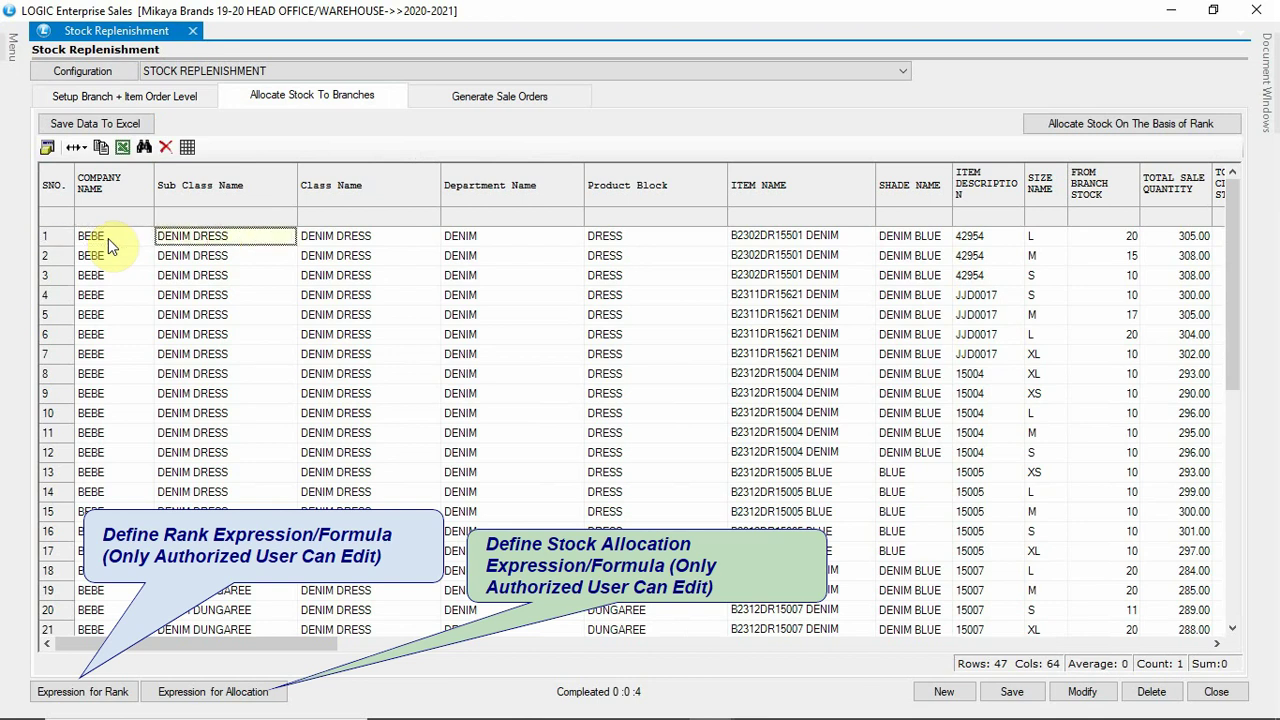
{"action": "key", "text": "Right"}
{"action": "key", "text": "Right"}
{"action": "key", "text": "Right"}
{"action": "key", "text": "Right"}
{"action": "key", "text": "Right"}
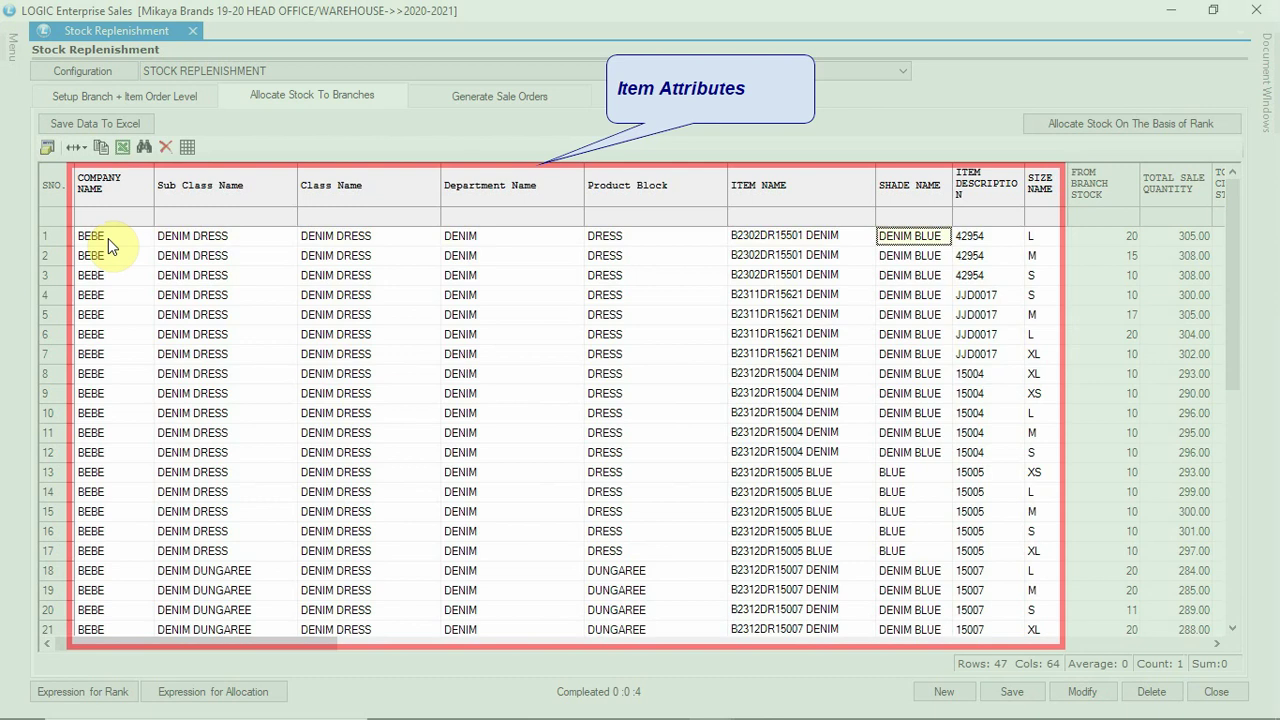
{"action": "key", "text": "Right"}
{"action": "key", "text": "Right"}
{"action": "key", "text": "Right"}
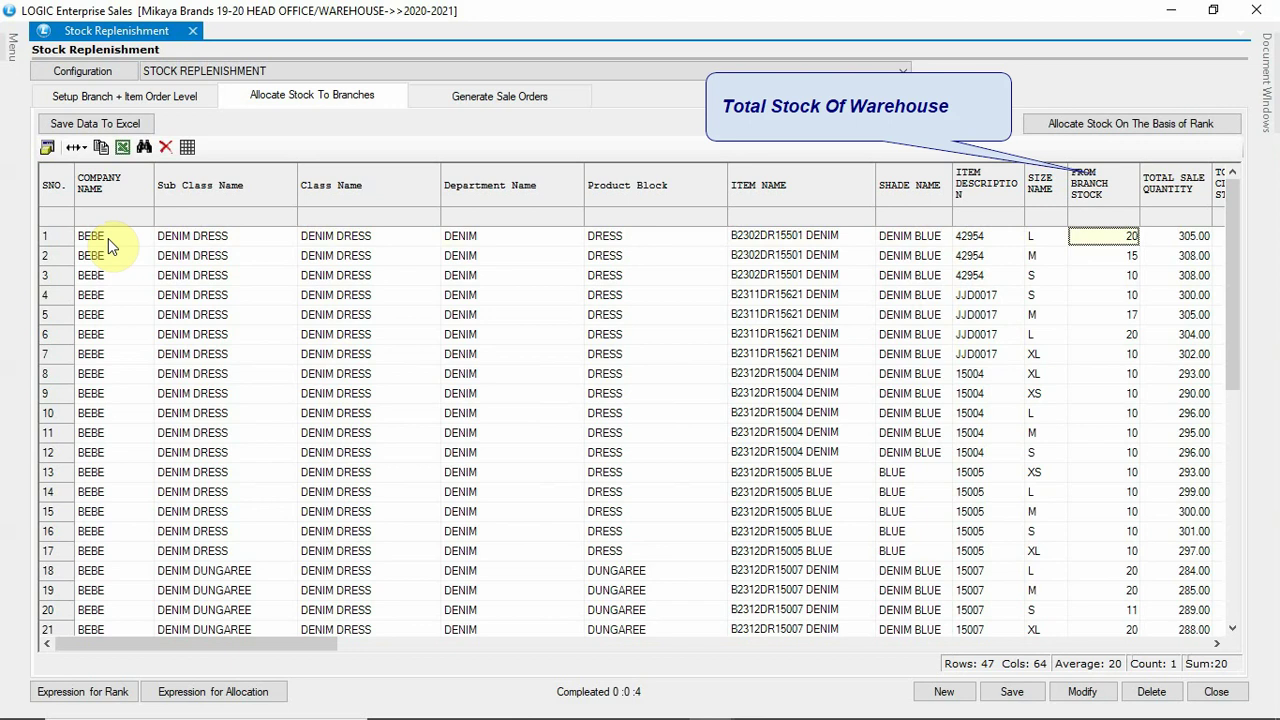
{"action": "key", "text": "Right"}
{"action": "key", "text": "Right"}
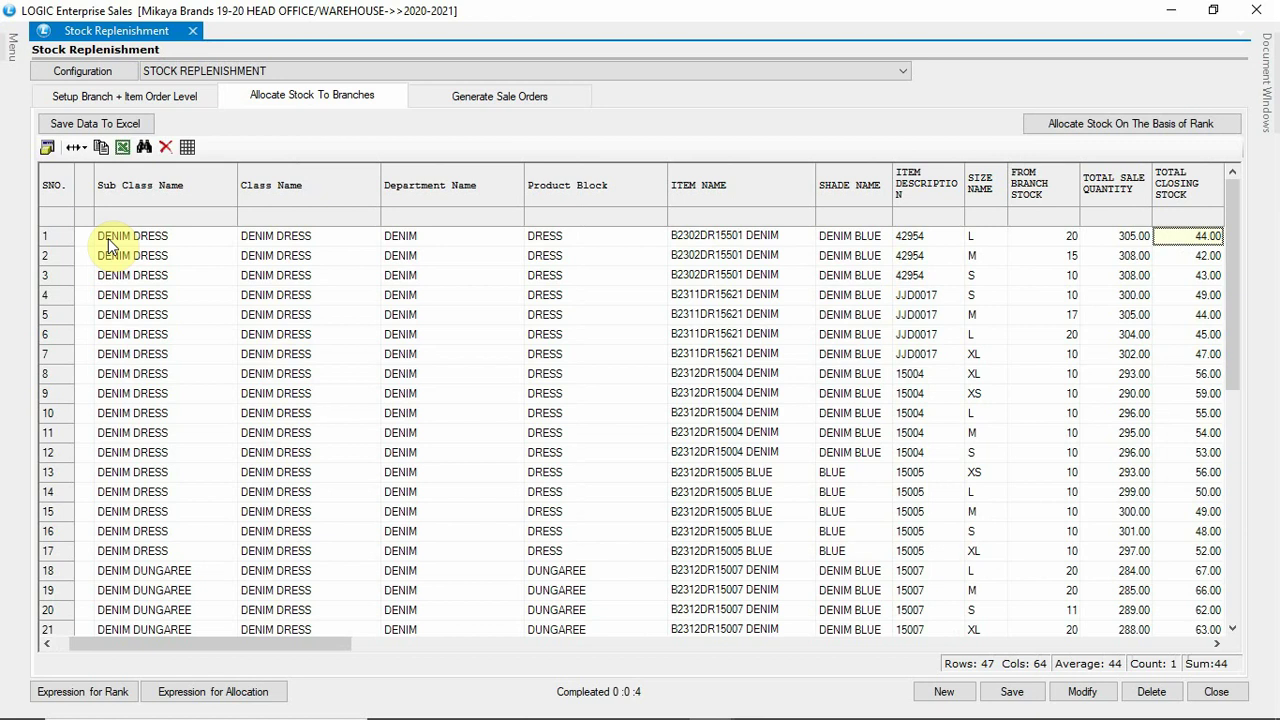
Step: Examine each branch's stock levels, Rank, Sell Through and Allocated Quantity across the allocation grid, and return to the item attributes
{"action": "scroll", "coordinate": [110, 245], "scroll_direction": "right", "scroll_amount": 3}
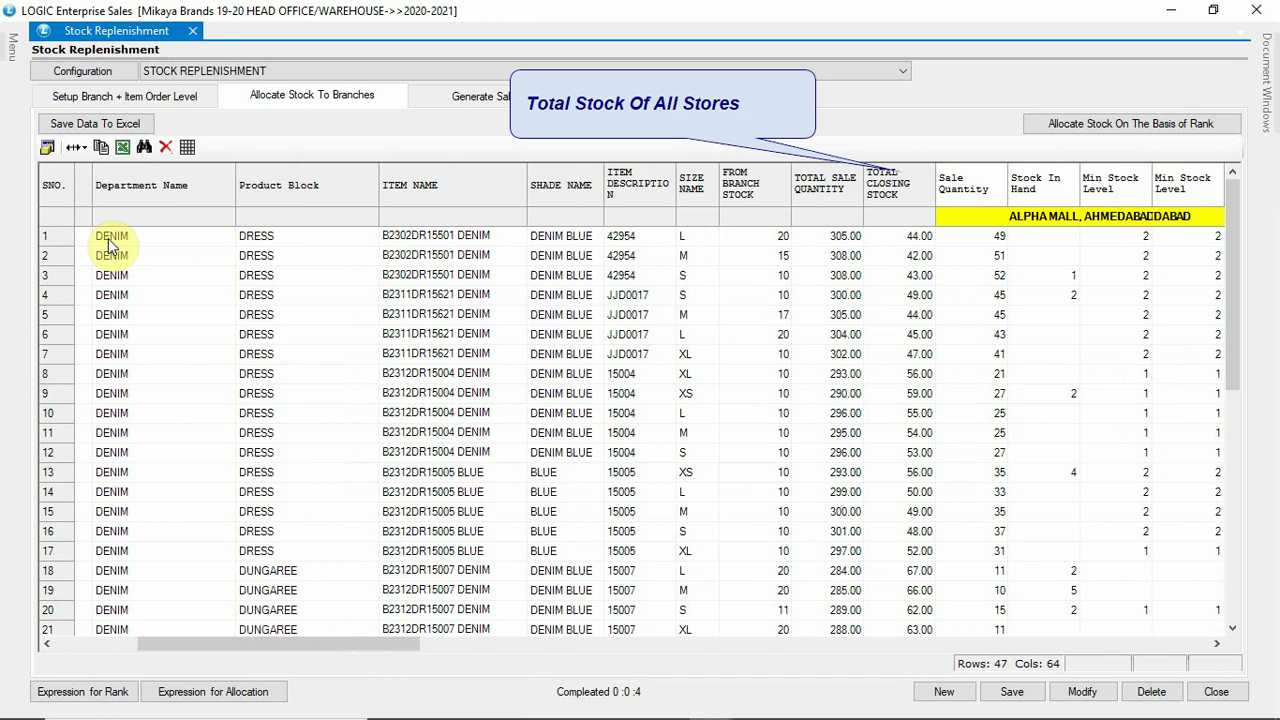
{"action": "scroll", "coordinate": [110, 245], "scroll_direction": "right", "scroll_amount": 5}
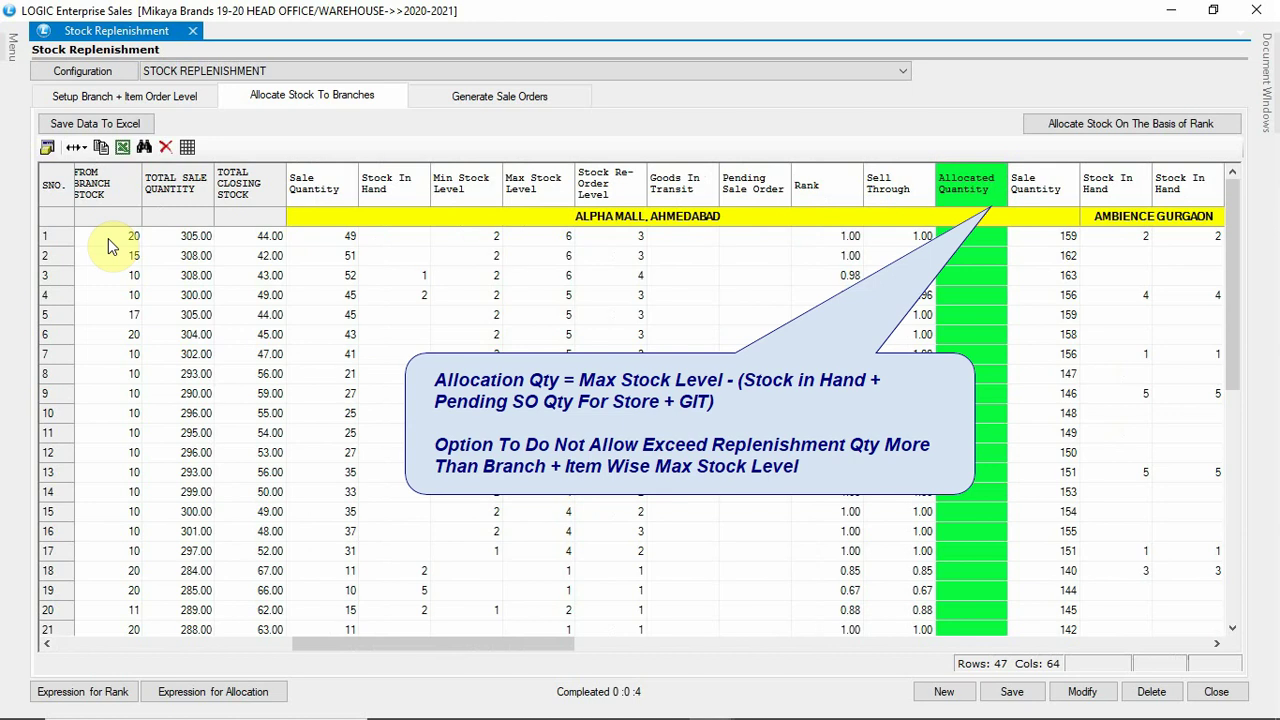
{"action": "key", "text": "Right"}
{"action": "key", "text": "Right"}
{"action": "key", "text": "Right"}
{"action": "key", "text": "Right"}
{"action": "key", "text": "Right"}
{"action": "key", "text": "Right"}
{"action": "key", "text": "Right"}
{"action": "key", "text": "Right"}
{"action": "key", "text": "Right"}
{"action": "key", "text": "Right"}
{"action": "key", "text": "Right"}
{"action": "key", "text": "Right"}
{"action": "key", "text": "Right"}
{"action": "key", "text": "Right"}
{"action": "key", "text": "Right"}
{"action": "key", "text": "Right"}
{"action": "key", "text": "Right"}
{"action": "key", "text": "Right"}
{"action": "key", "text": "Right"}
{"action": "key", "text": "Right"}
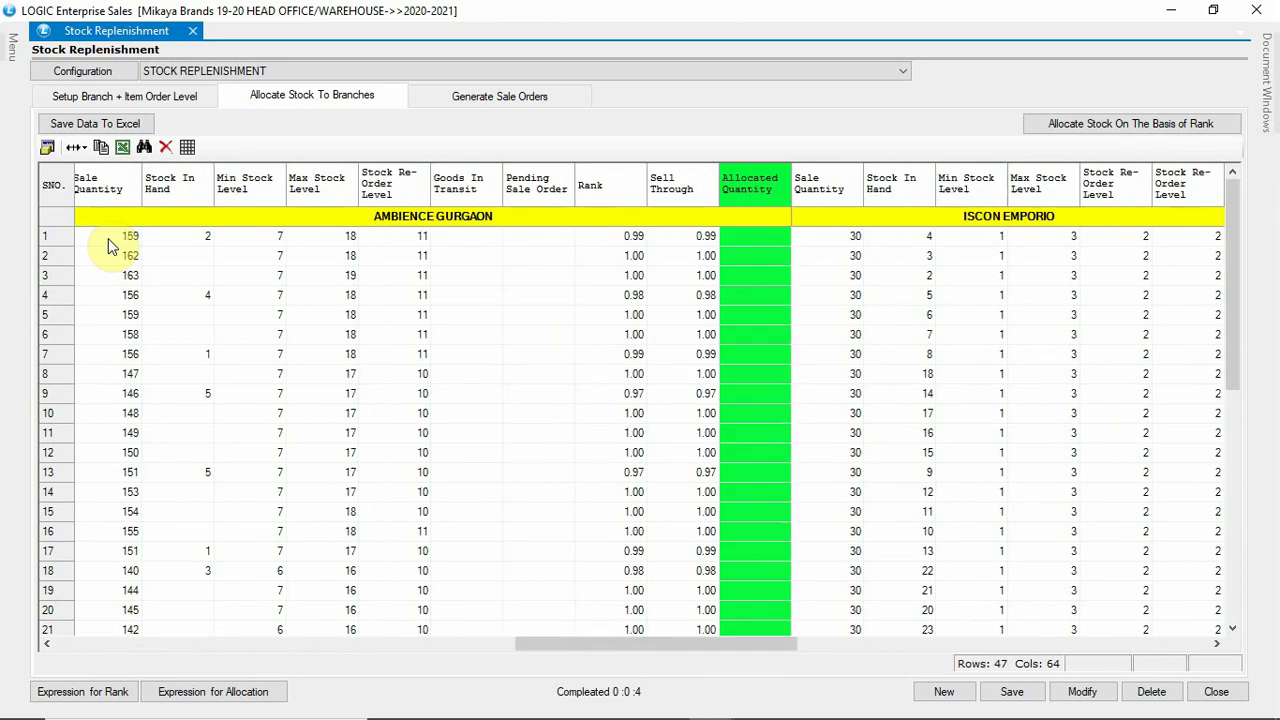
{"action": "key", "text": "Left"}
{"action": "key", "text": "Left"}
{"action": "key", "text": "Left"}
{"action": "key", "text": "Left"}
{"action": "key", "text": "Left"}
{"action": "key", "text": "Left"}
{"action": "key", "text": "Left"}
{"action": "key", "text": "Left"}
{"action": "key", "text": "Left"}
{"action": "key", "text": "Left"}
{"action": "key", "text": "Left"}
{"action": "key", "text": "Left"}
{"action": "key", "text": "Left"}
{"action": "key", "text": "Left"}
{"action": "key", "text": "Left"}
{"action": "key", "text": "Left"}
{"action": "key", "text": "Left"}
{"action": "key", "text": "Left"}
{"action": "key", "text": "Left"}
{"action": "key", "text": "Left"}
{"action": "key", "text": "Left"}
{"action": "key", "text": "Left"}
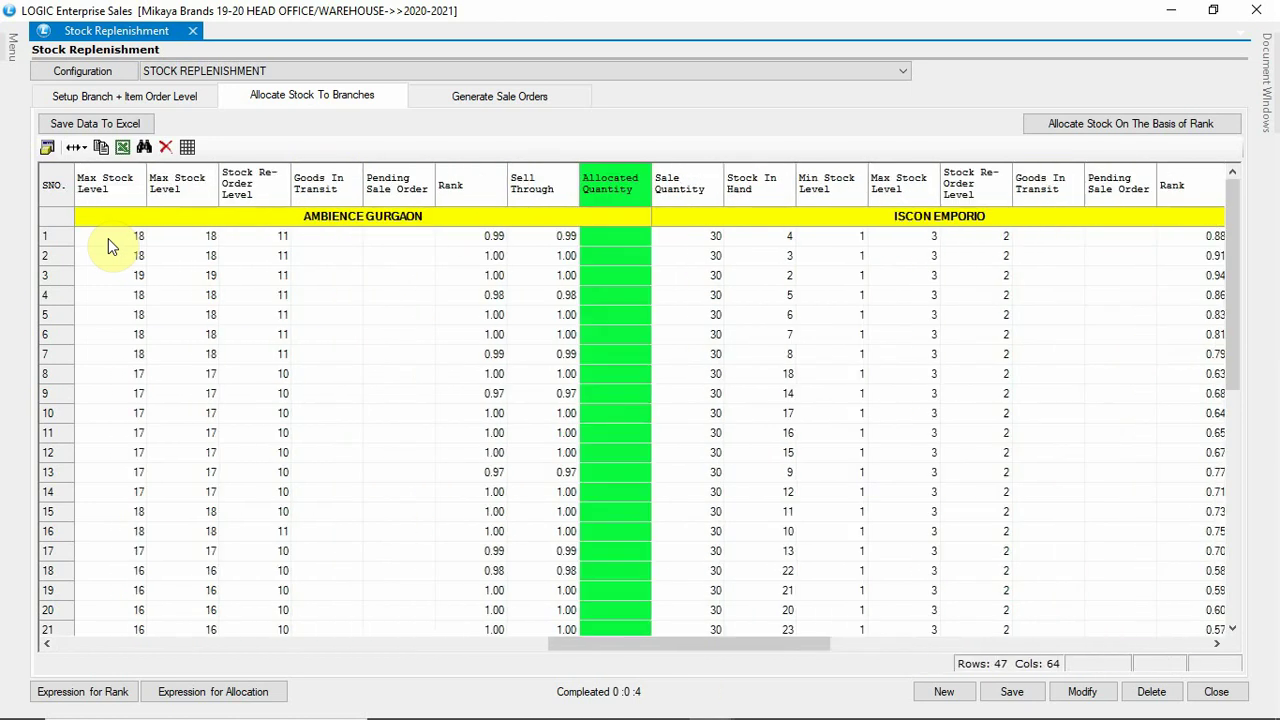
{"action": "key", "text": "Right"}
{"action": "key", "text": "Right"}
{"action": "key", "text": "Right"}
{"action": "key", "text": "Right"}
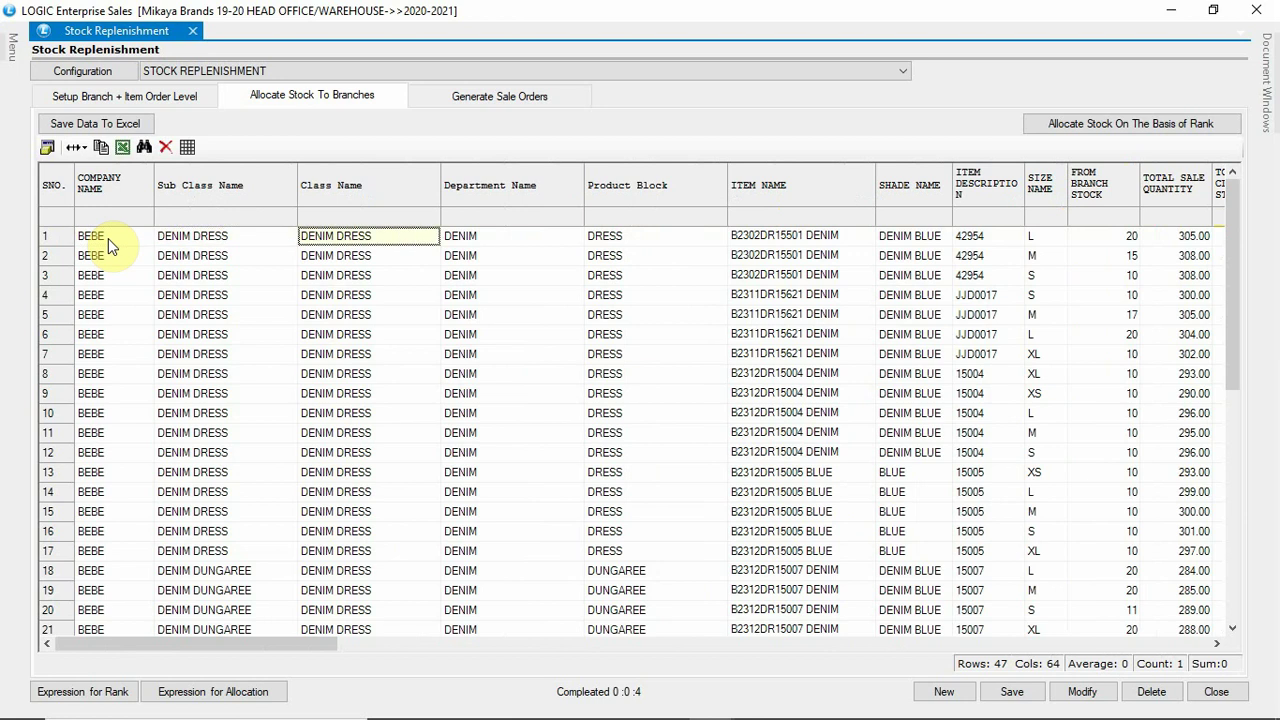
Step: Review the first item's attributes and its ALPHA MALL, AHMEDABAD stock levels, Rank and Sell Through before allocation
{"action": "key", "text": "Left"}
{"action": "key", "text": "Left"}
{"action": "key", "text": "Right"}
{"action": "key", "text": "Right"}
{"action": "key", "text": "Right"}
{"action": "key", "text": "Right"}
{"action": "key", "text": "Right"}
{"action": "key", "text": "Right"}
{"action": "key", "text": "Right"}
{"action": "key", "text": "Right"}
{"action": "key", "text": "Right"}
{"action": "key", "text": "Right"}
{"action": "key", "text": "Right"}
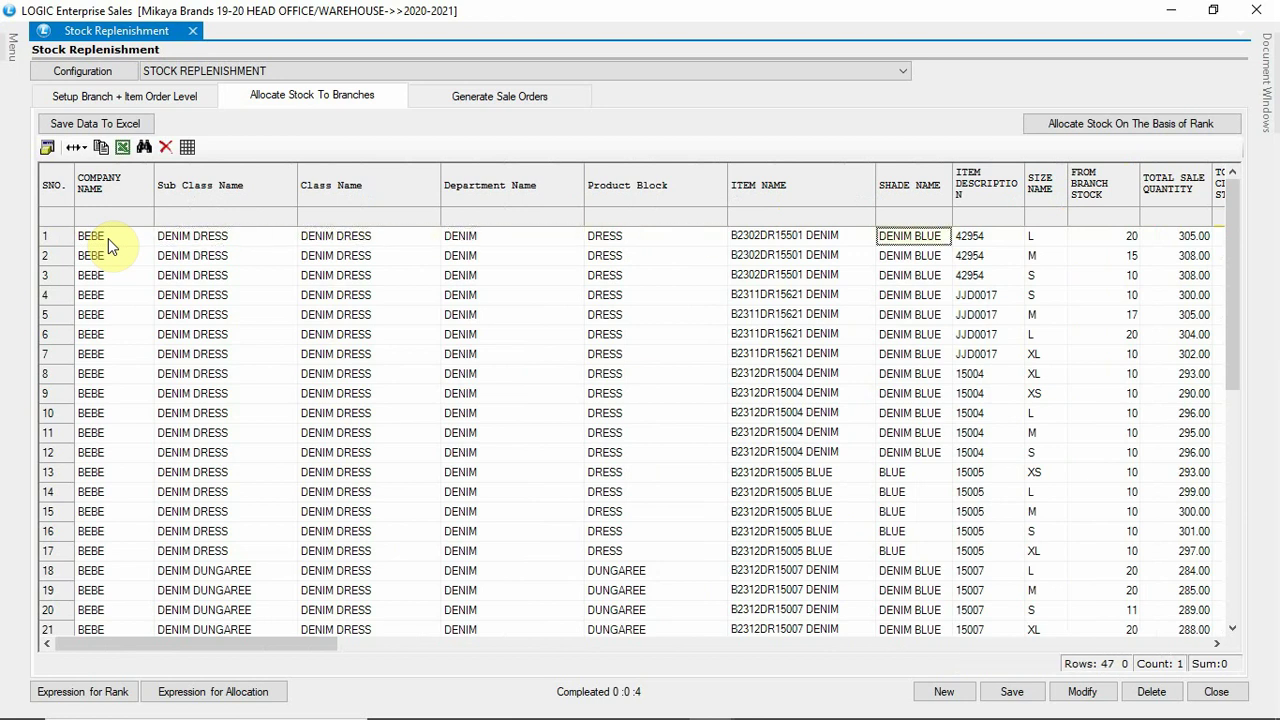
{"action": "key", "text": "Right"}
{"action": "key", "text": "Right"}
{"action": "key", "text": "Right"}
{"action": "key", "text": "Right"}
{"action": "key", "text": "Right"}
{"action": "key", "text": "Right"}
{"action": "key", "text": "Right"}
{"action": "key", "text": "Right"}
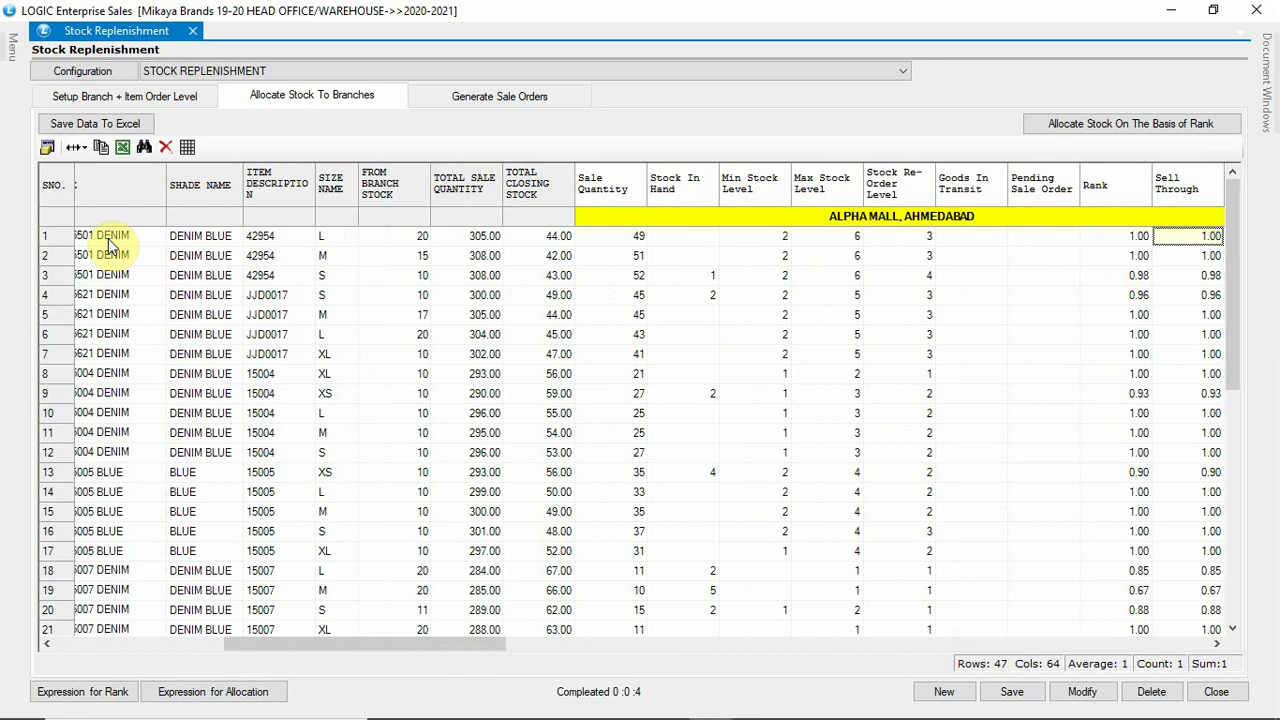
Step: Examine the first item's AMBIENCE GURGAON stock figures and Rank, continuing to the ISCON EMPORIO stock levels
{"action": "key", "text": "Right"}
{"action": "key", "text": "Right"}
{"action": "key", "text": "Right"}
{"action": "key", "text": "Right"}
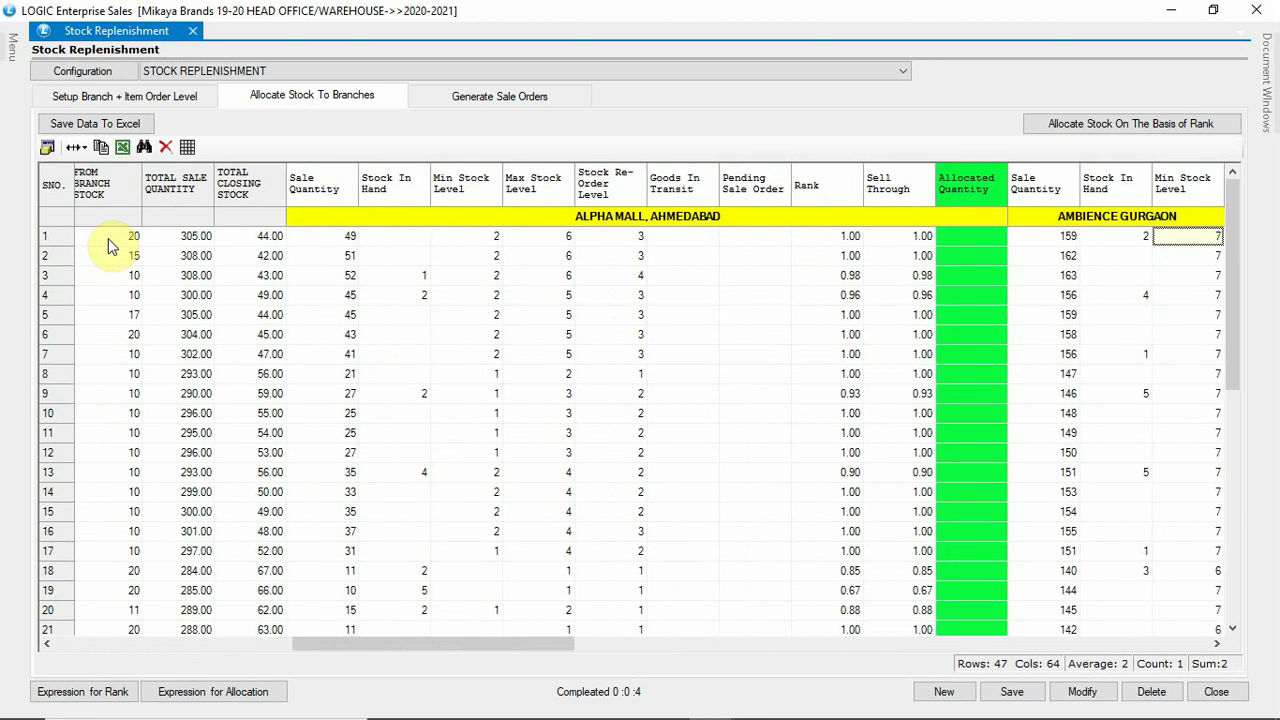
{"action": "key", "text": "Right"}
{"action": "key", "text": "Right"}
{"action": "key", "text": "Right"}
{"action": "key", "text": "Right"}
{"action": "key", "text": "Right"}
{"action": "key", "text": "Right"}
{"action": "key", "text": "Right"}
{"action": "key", "text": "Right"}
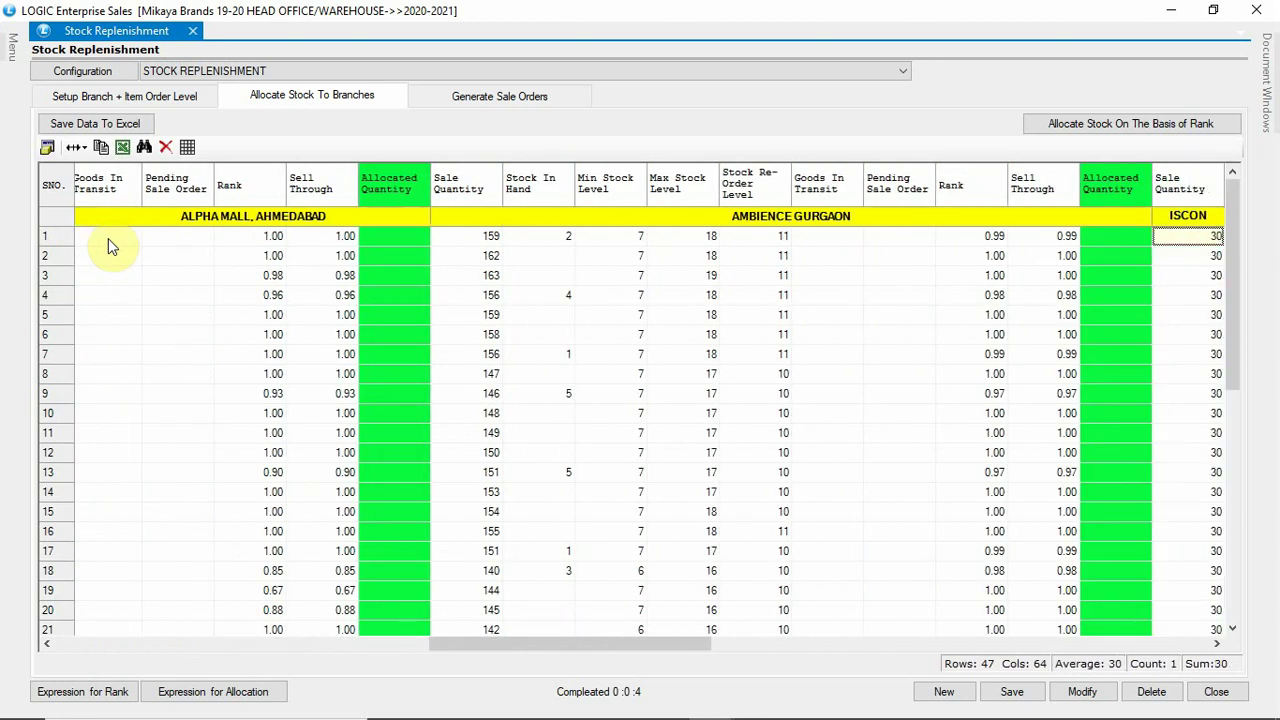
{"action": "key", "text": "Right"}
{"action": "key", "text": "Right"}
{"action": "key", "text": "Right"}
{"action": "key", "text": "Right"}
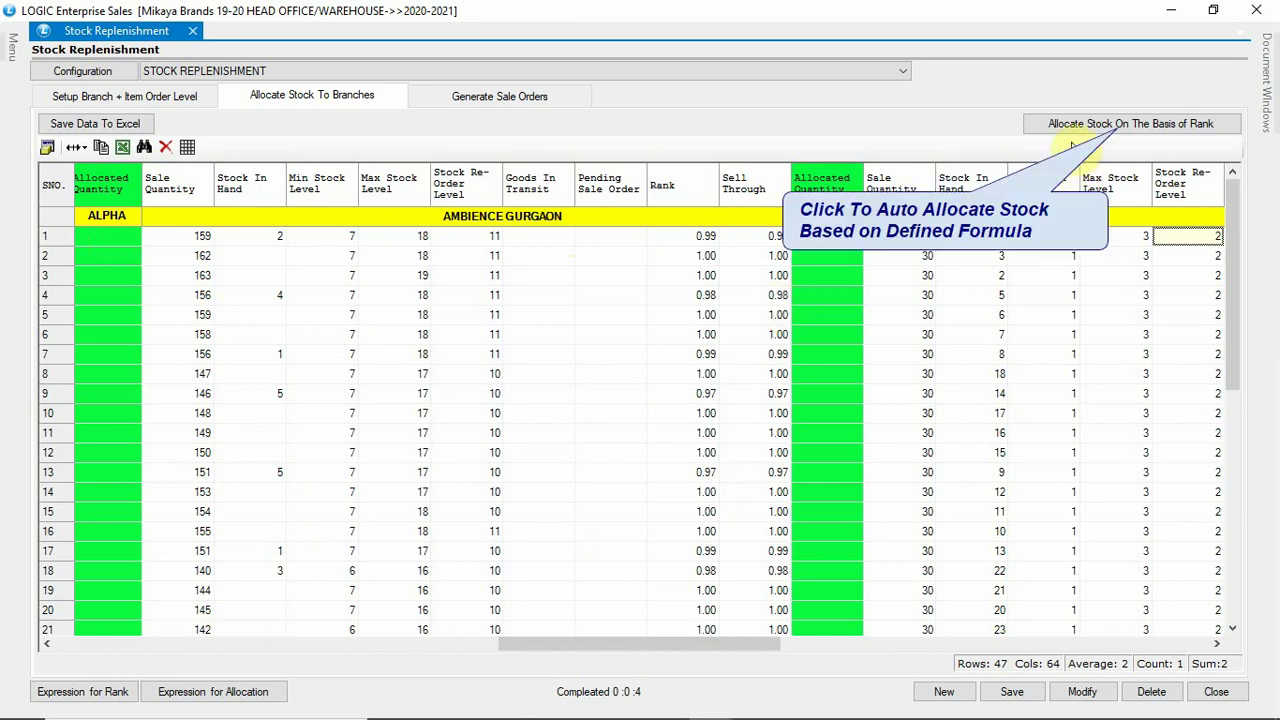
Step: Allocate the stock to the branches on the basis of rank and check the first item's From Branch Stock
{"action": "left_click", "coordinate": [1065, 128]}
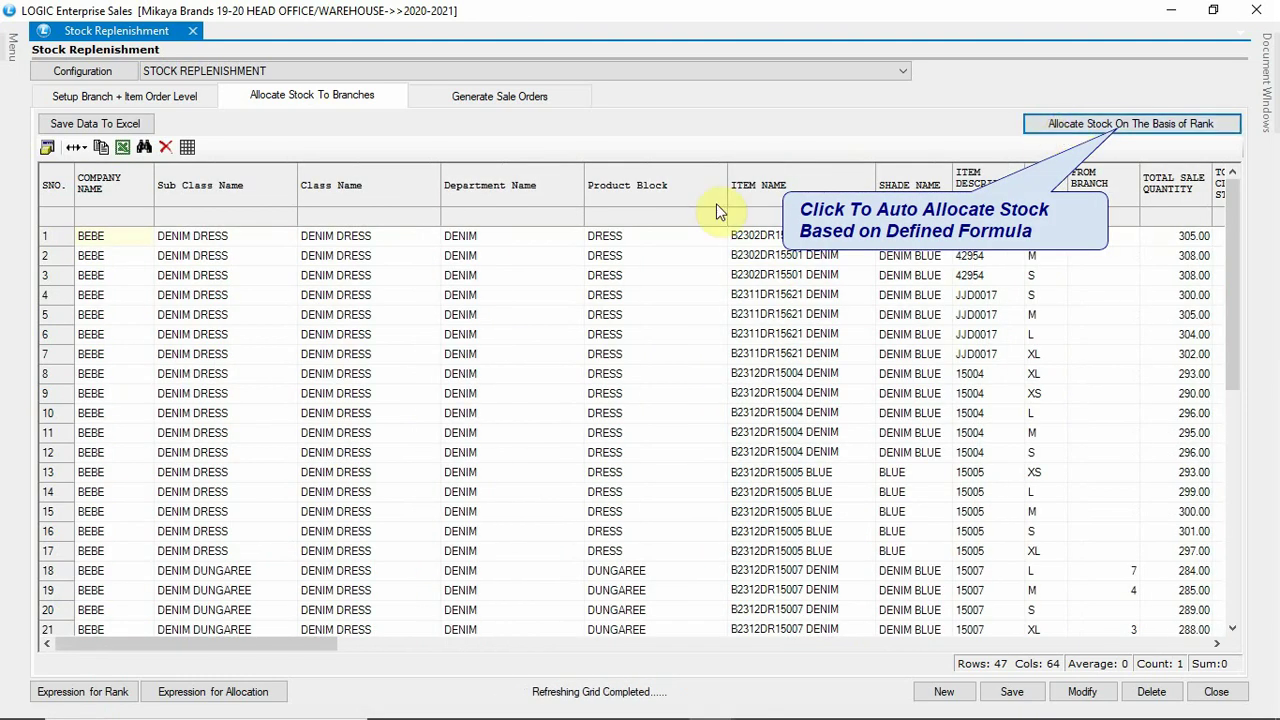
{"action": "key", "text": "Right"}
{"action": "key", "text": "Right"}
{"action": "key", "text": "Right"}
{"action": "key", "text": "Right"}
{"action": "key", "text": "Right"}
{"action": "key", "text": "Right"}
{"action": "key", "text": "Right"}
{"action": "key", "text": "Right"}
{"action": "key", "text": "Right"}
{"action": "key", "text": "Right"}
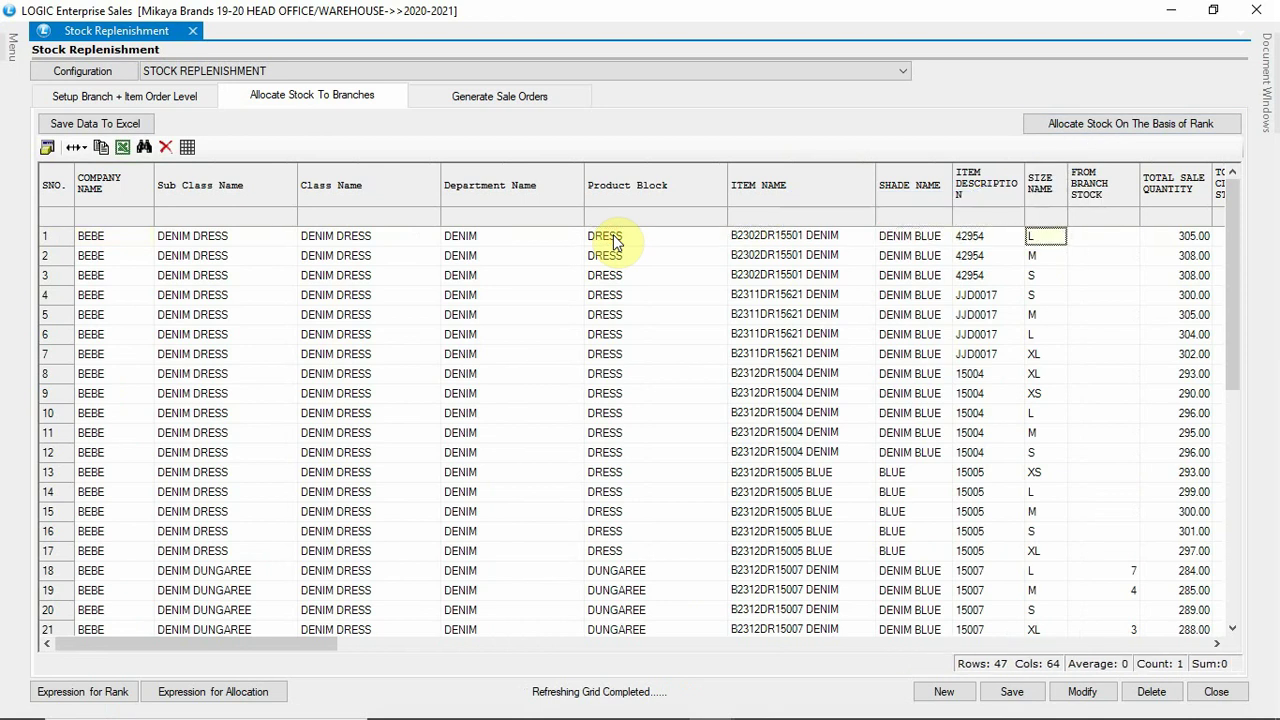
{"action": "key", "text": "Right"}
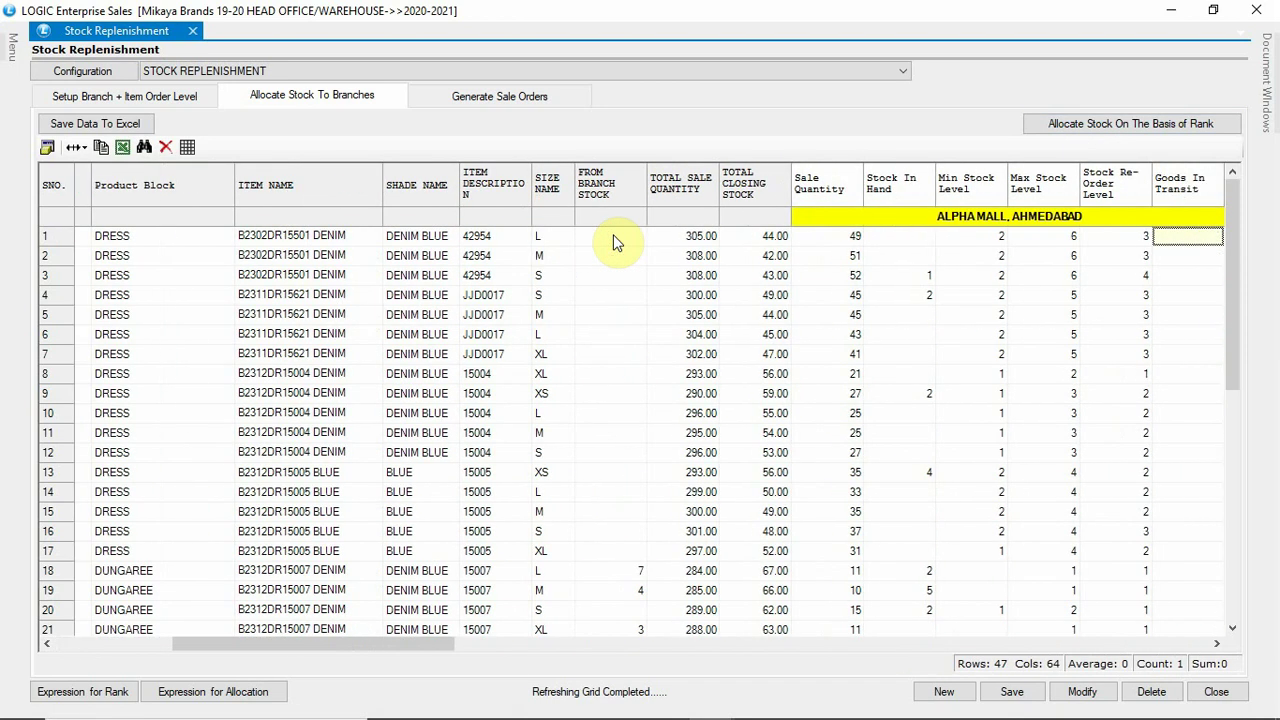
Step: Examine the Allocated Quantity of the first items for ALPHA MALL, AHMEDABAD against their stock levels and Rank
{"action": "key", "text": "Left"}
{"action": "key", "text": "Left"}
{"action": "key", "text": "Left"}
{"action": "key", "text": "Right"}
{"action": "key", "text": "Right"}
{"action": "key", "text": "Right"}
{"action": "key", "text": "Right"}
{"action": "key", "text": "Right"}
{"action": "key", "text": "Right"}
{"action": "key", "text": "Right"}
{"action": "key", "text": "Right"}
{"action": "key", "text": "Right"}
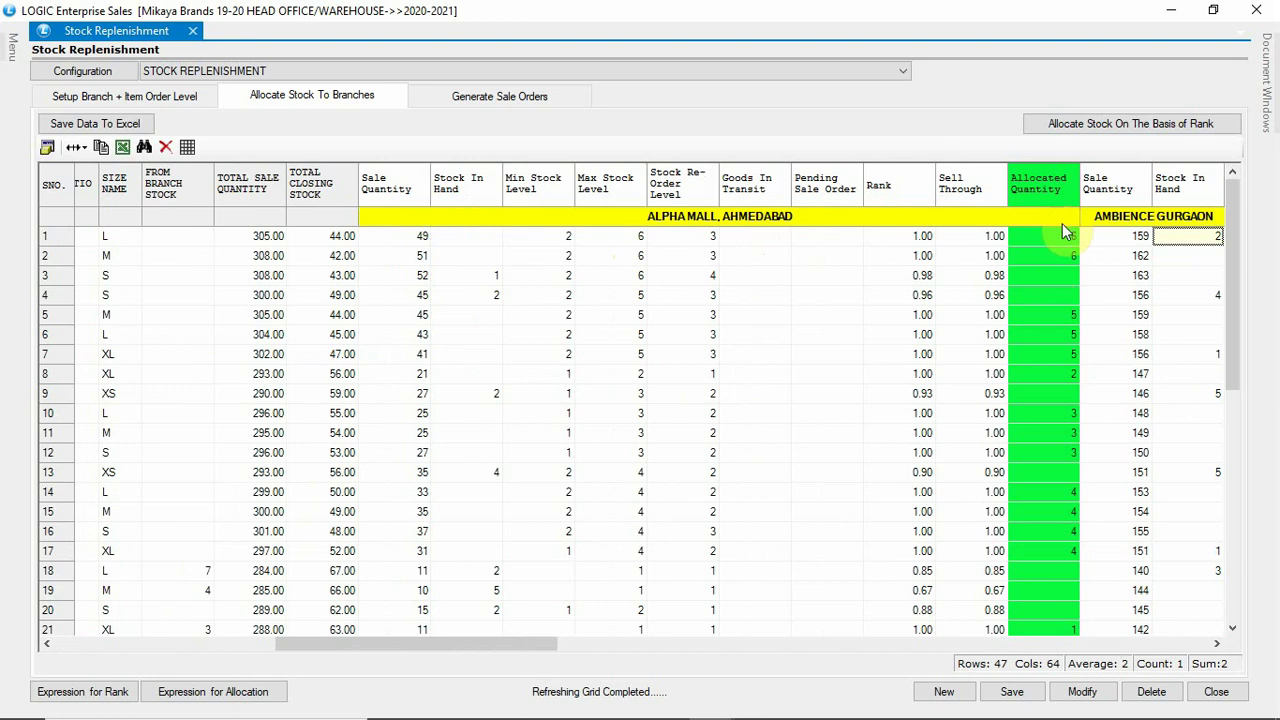
{"action": "key", "text": "Left"}
{"action": "key", "text": "Down"}
{"action": "key", "text": "Down"}
{"action": "key", "text": "Down"}
{"action": "key", "text": "Down"}
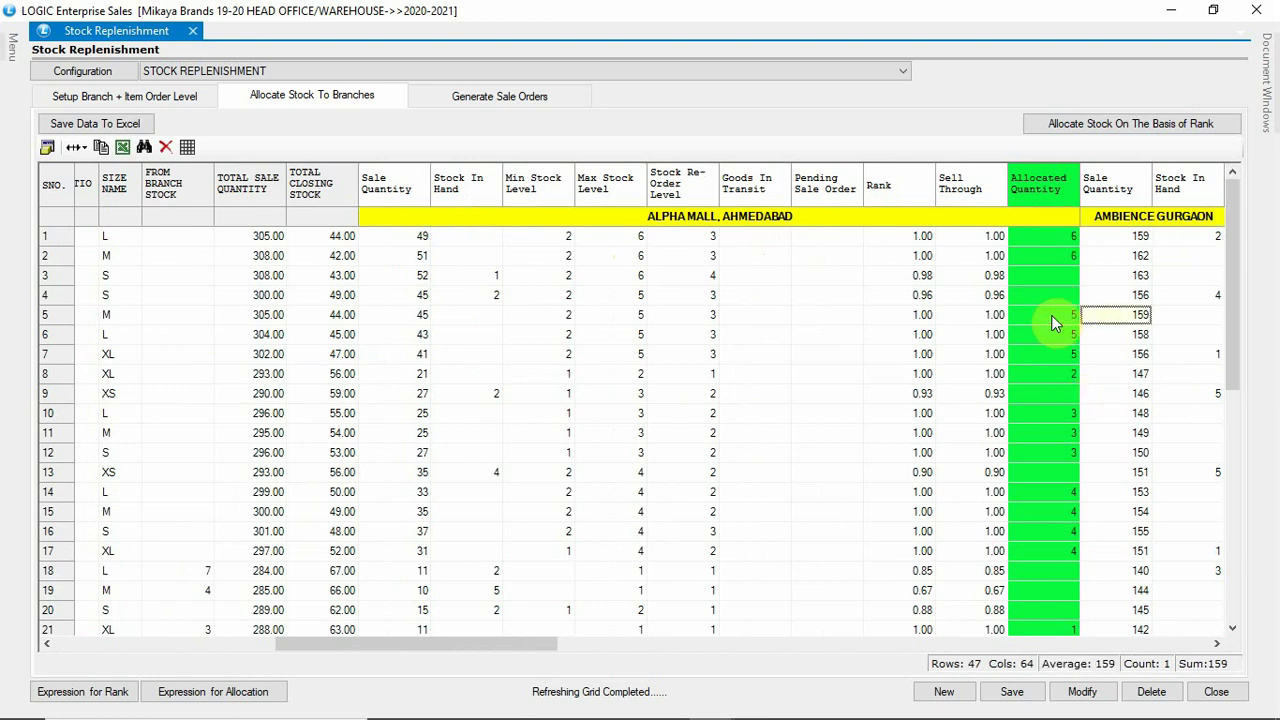
Step: Examine the first item's stock levels, Rank and Allocated Quantity for AMBIENCE GURGAON
{"action": "key", "text": "Right"}
{"action": "key", "text": "Right"}
{"action": "key", "text": "Right"}
{"action": "key", "text": "Right"}
{"action": "key", "text": "Up"}
{"action": "key", "text": "Up"}
{"action": "key", "text": "Up"}
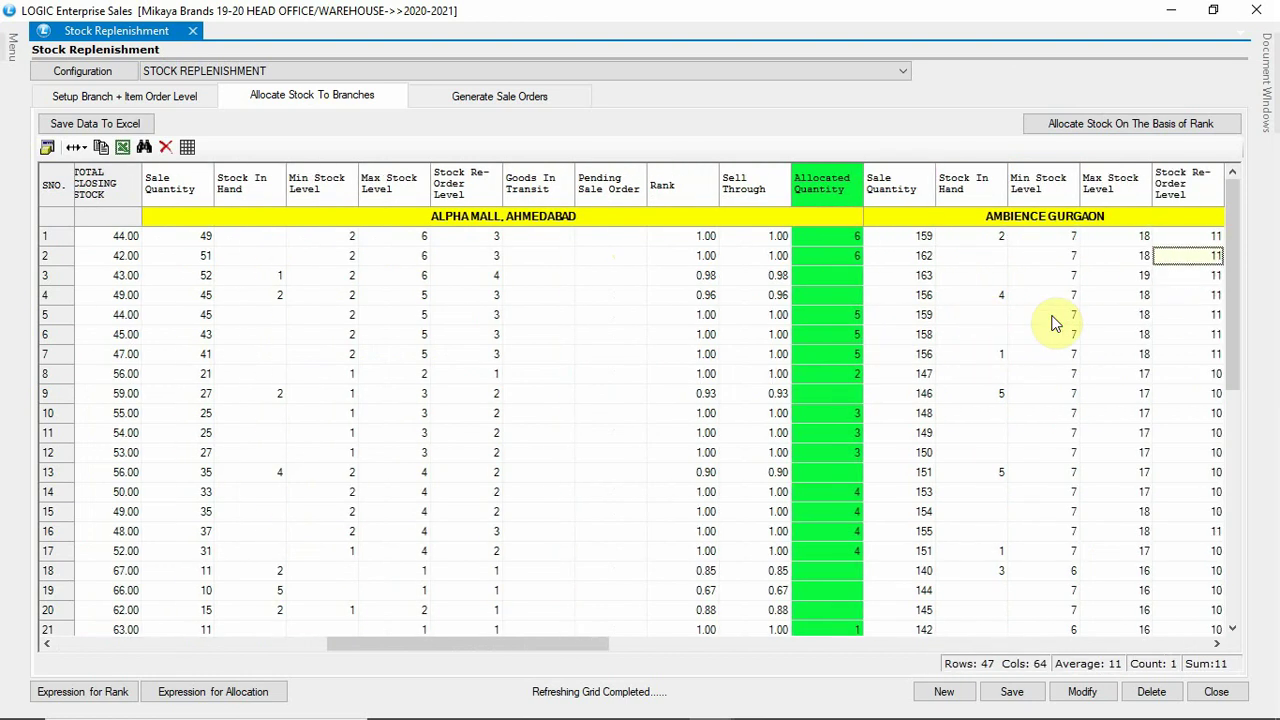
{"action": "key", "text": "Up"}
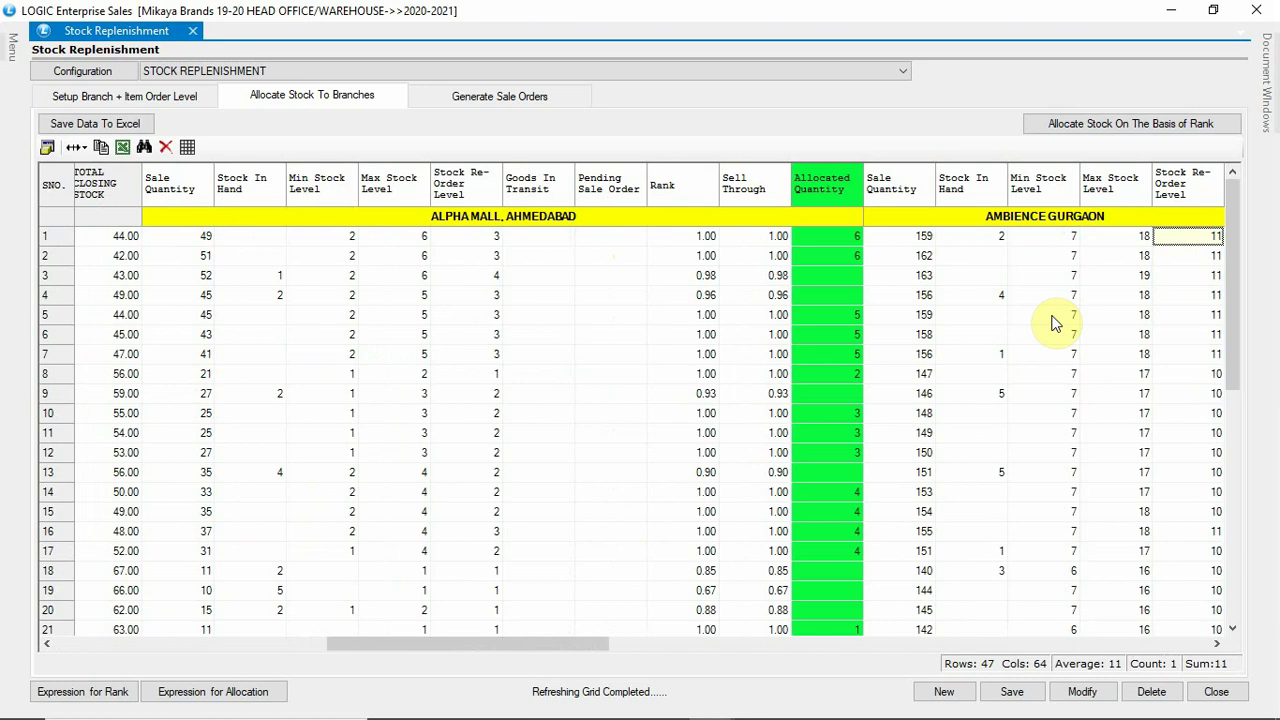
{"action": "key", "text": "Right"}
{"action": "key", "text": "Right"}
{"action": "key", "text": "Right"}
{"action": "key", "text": "Right"}
{"action": "key", "text": "Right"}
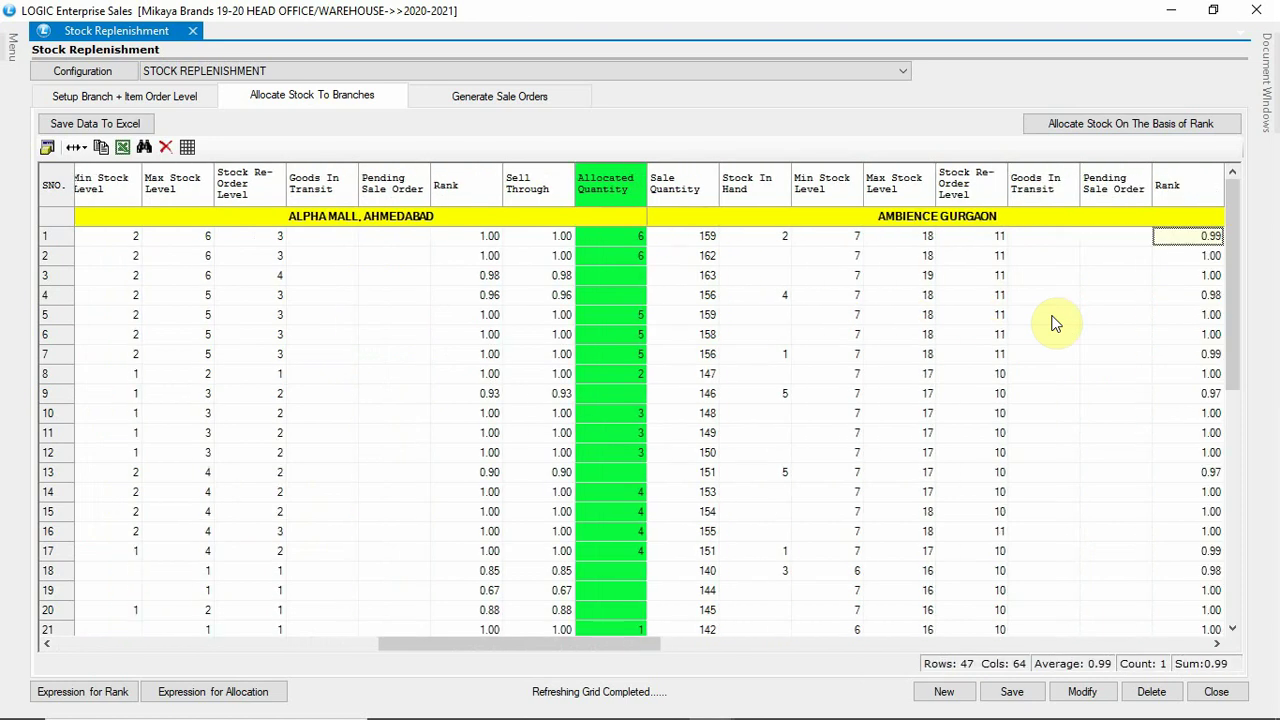
{"action": "key", "text": "Right"}
{"action": "key", "text": "Right"}
Step: Examine the first item's Sale Quantity, stock levels, Rank and Allocated Quantity for ISCON EMPORIO
{"action": "key", "text": "Right"}
{"action": "key", "text": "Right"}
{"action": "key", "text": "Right"}
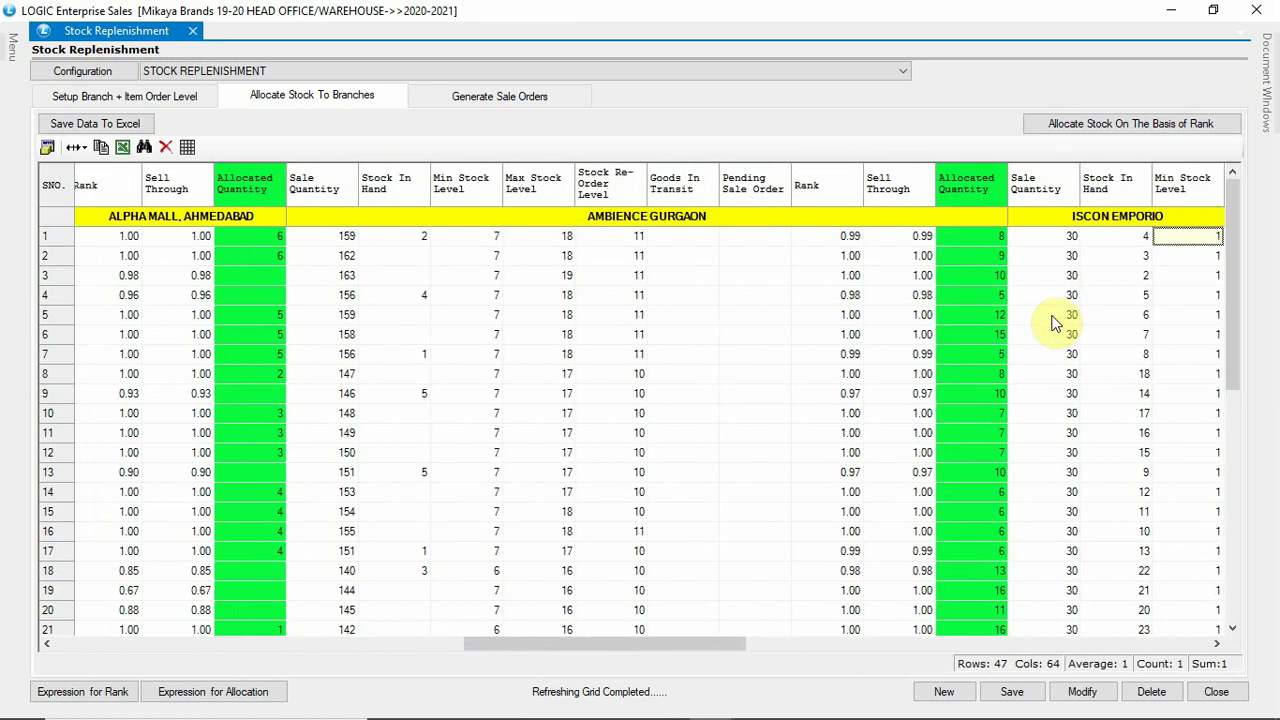
{"action": "key", "text": "Right"}
{"action": "key", "text": "Right"}
{"action": "key", "text": "Right"}
{"action": "key", "text": "Right"}
{"action": "key", "text": "Right"}
{"action": "key", "text": "Right"}
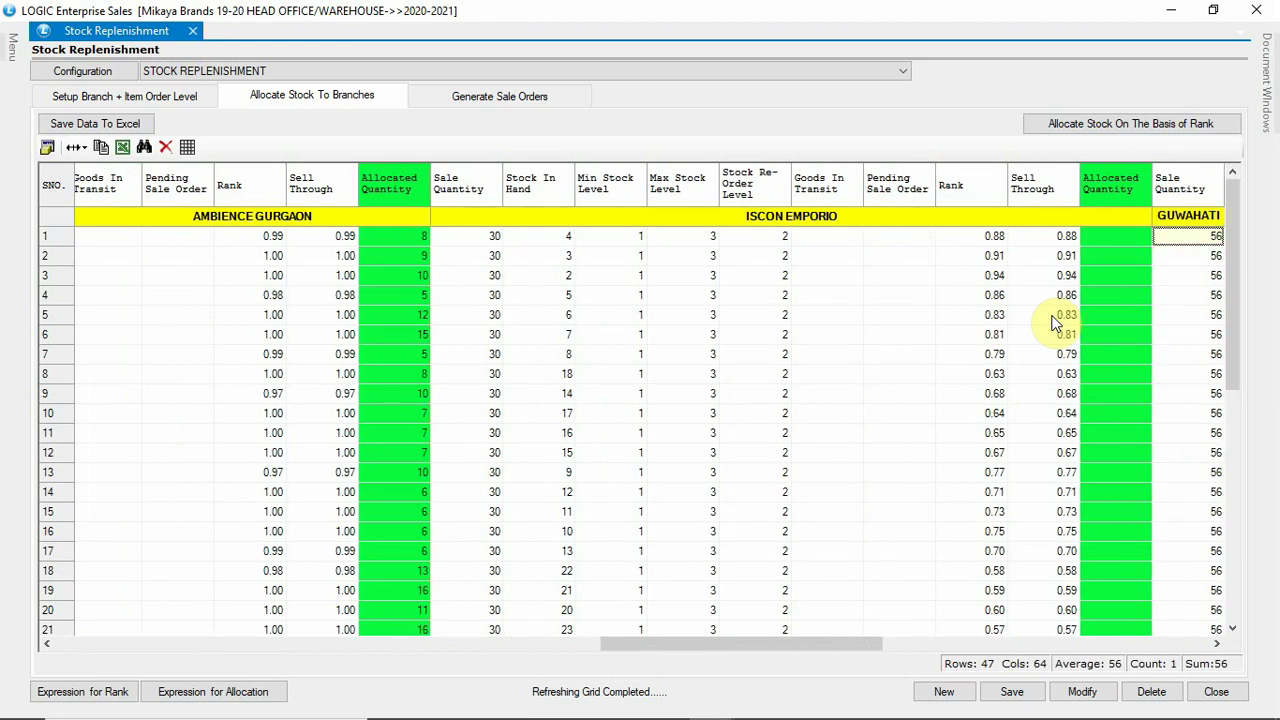
Step: Examine the first item's stock levels, Sell Through and Allocated Quantity for GUWAHATI CITY CENTER
{"action": "key", "text": "Right"}
{"action": "key", "text": "Right"}
{"action": "key", "text": "Right"}
{"action": "key", "text": "Right"}
{"action": "key", "text": "Right"}
{"action": "key", "text": "Right"}
{"action": "key", "text": "Right"}
{"action": "key", "text": "Right"}
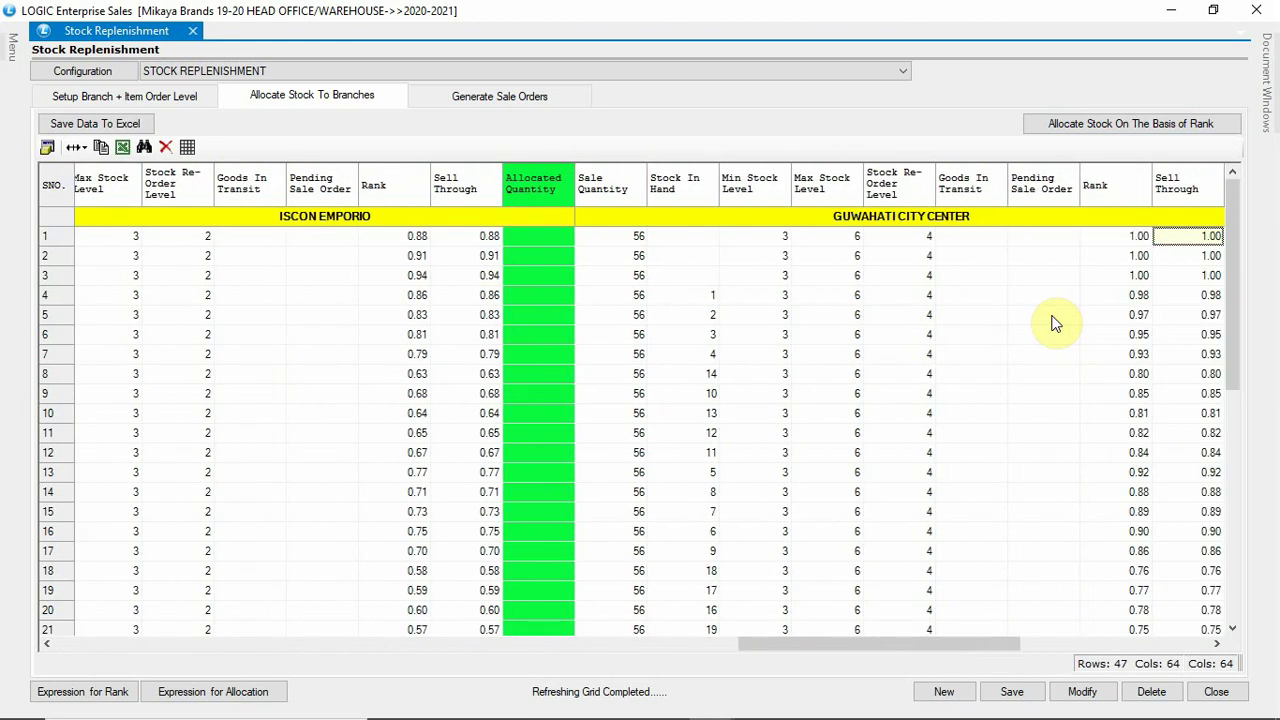
{"action": "key", "text": "Right"}
Step: Examine the first item's Sale Quantity, stock levels, Rank and Allocated Quantity for VR SURAT
{"action": "key", "text": "Right"}
{"action": "key", "text": "Right"}
{"action": "key", "text": "Right"}
{"action": "key", "text": "Right"}
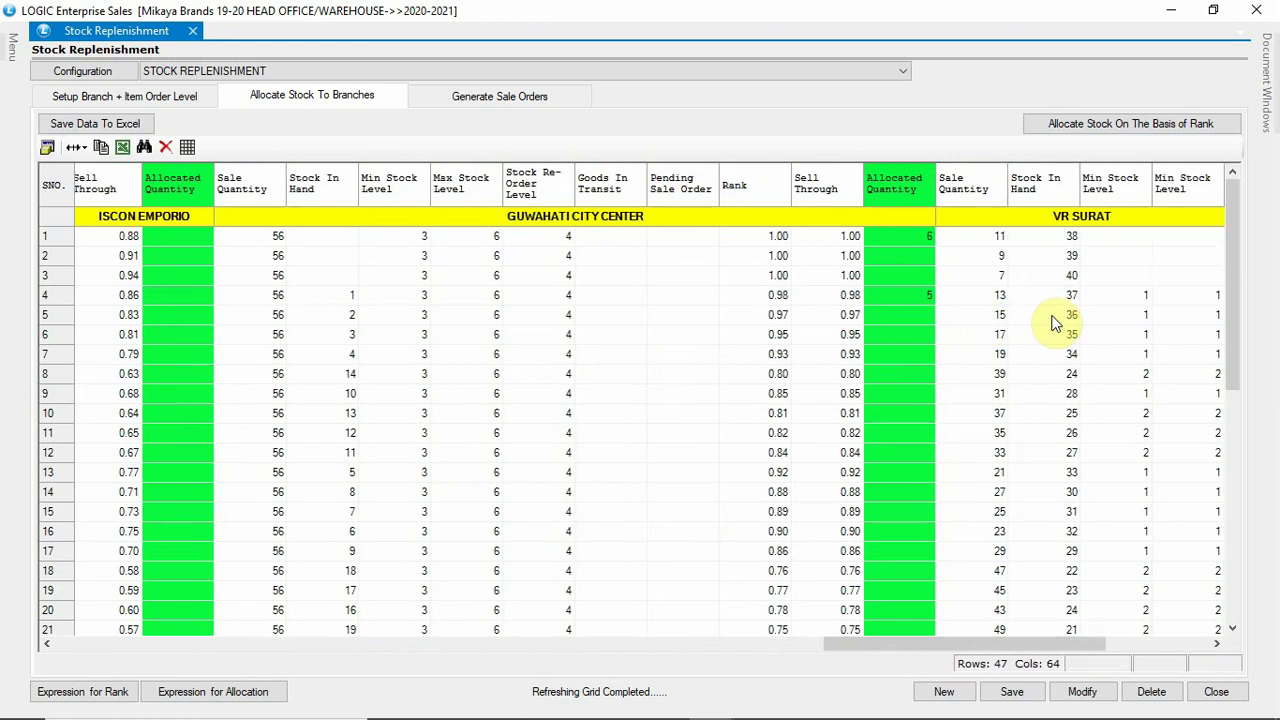
{"action": "key", "text": "Right"}
{"action": "key", "text": "Right"}
{"action": "key", "text": "Right"}
{"action": "key", "text": "Right"}
{"action": "key", "text": "Right"}
{"action": "key", "text": "Right"}
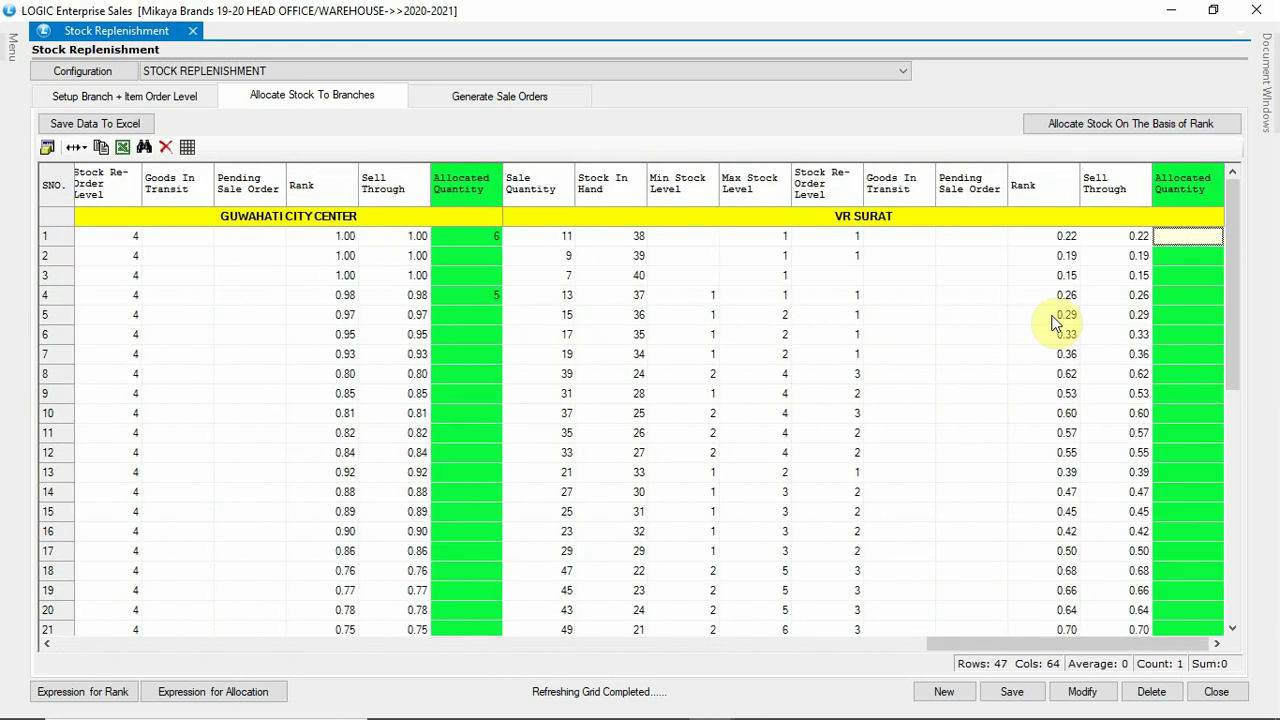
{"action": "key", "text": "Left"}
{"action": "key", "text": "Left"}
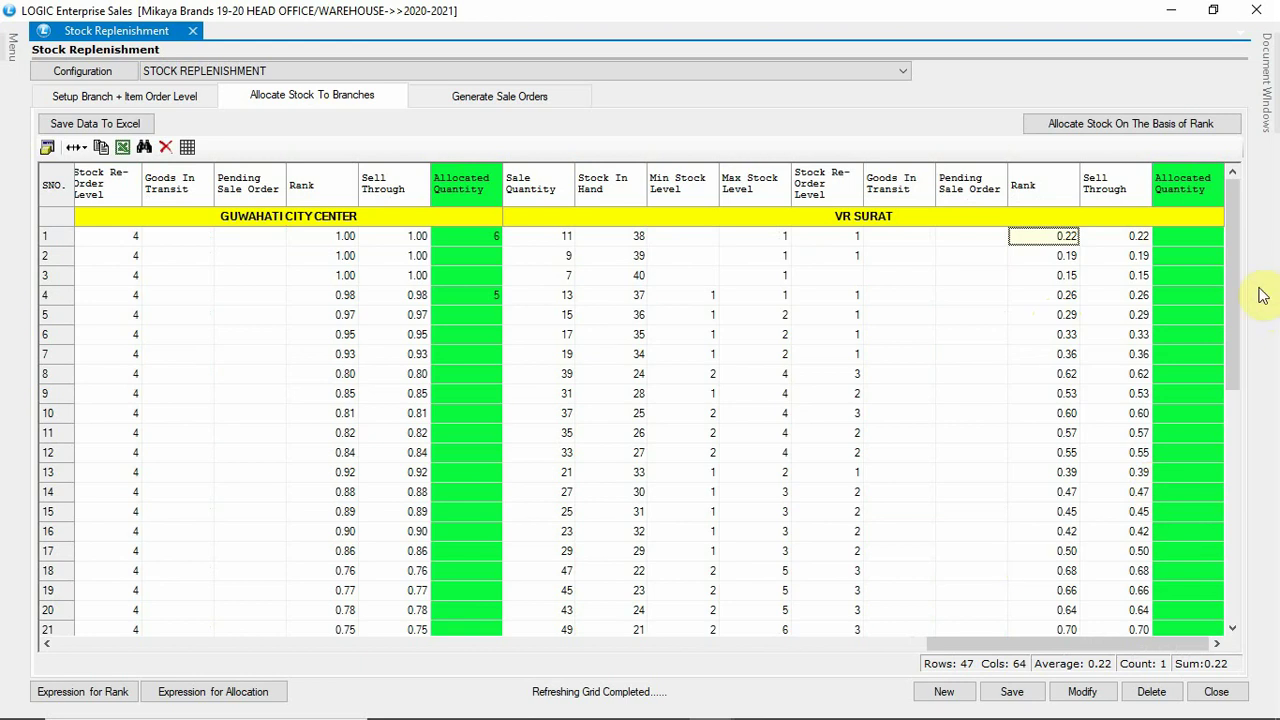
Step: In the totals row at the end of the allocation grid, examine the ALPHA MALL, AHMEDABAD totals through Allocated Quantity
{"action": "left_click_drag", "start_coordinate": [1237, 272], "coordinate": [1246, 560]}
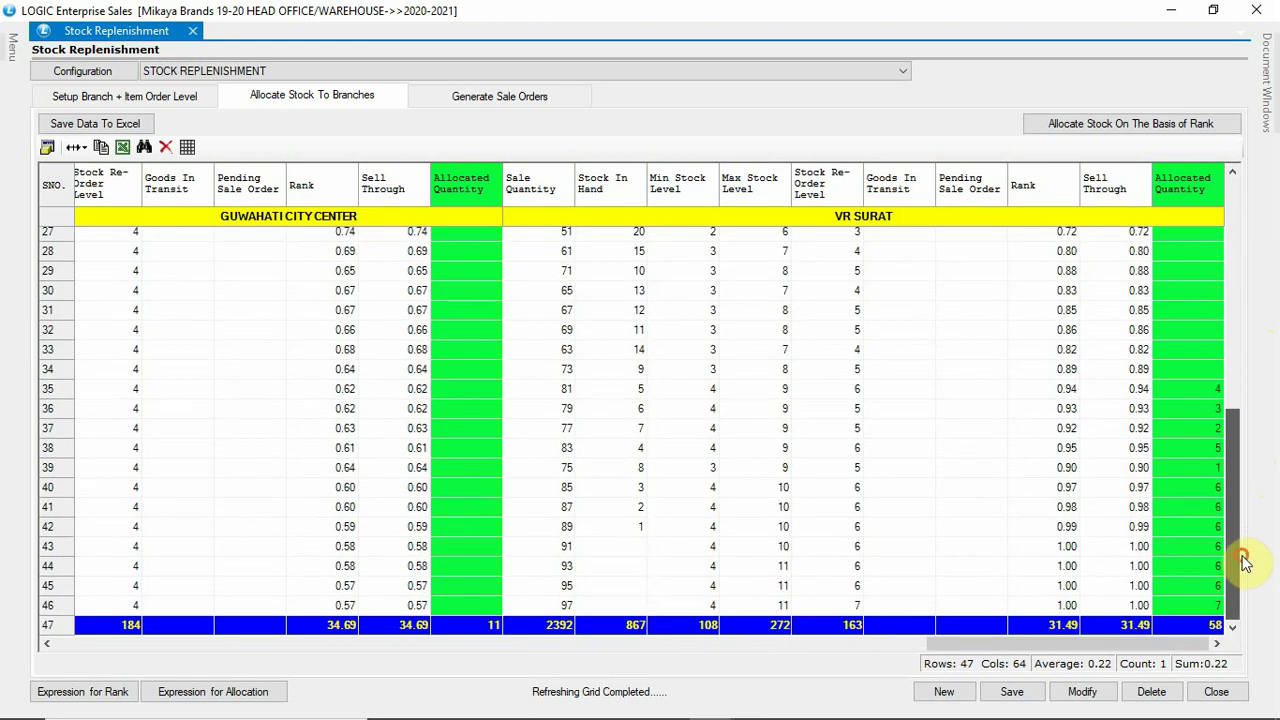
{"action": "left_click_drag", "start_coordinate": [1104, 648], "coordinate": [445, 628]}
{"action": "left_click", "coordinate": [418, 624]}
{"action": "key", "text": "Right"}
{"action": "key", "text": "Right"}
{"action": "key", "text": "Right"}
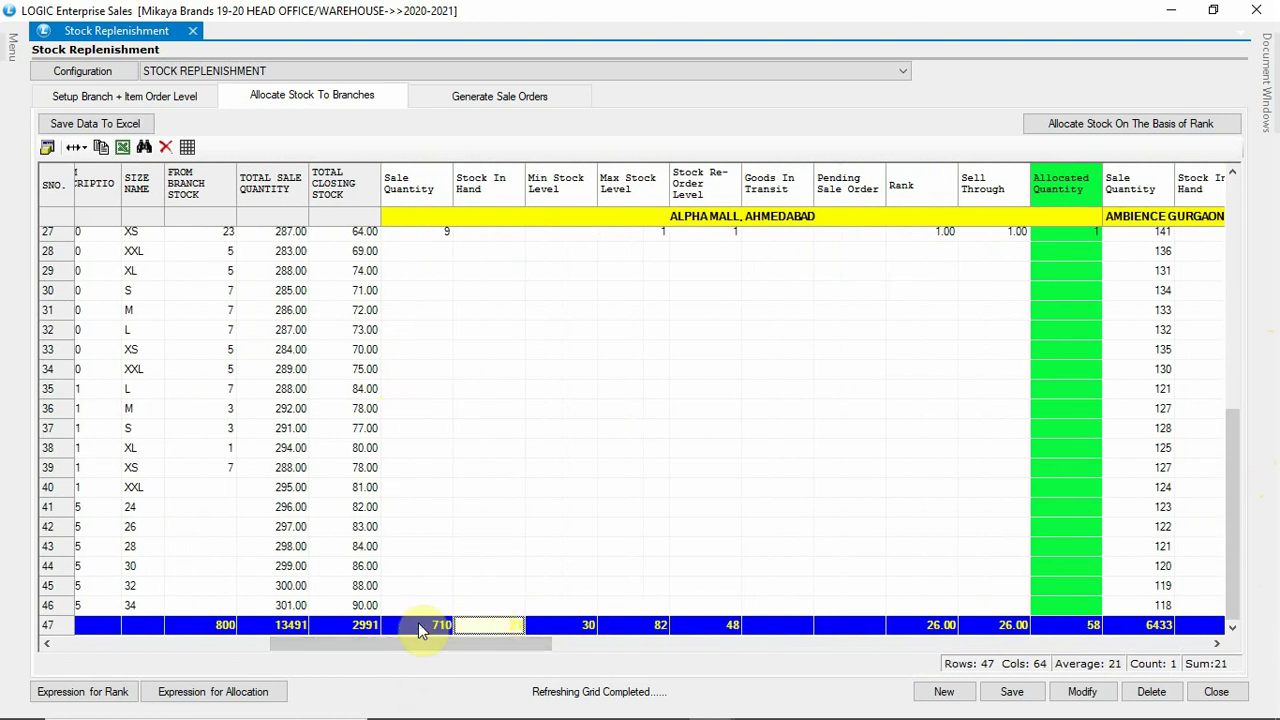
{"action": "key", "text": "Right"}
{"action": "key", "text": "Right"}
{"action": "key", "text": "Right"}
{"action": "key", "text": "Right"}
{"action": "key", "text": "Right"}
{"action": "key", "text": "Right"}
{"action": "key", "text": "Right"}
{"action": "key", "text": "Right"}
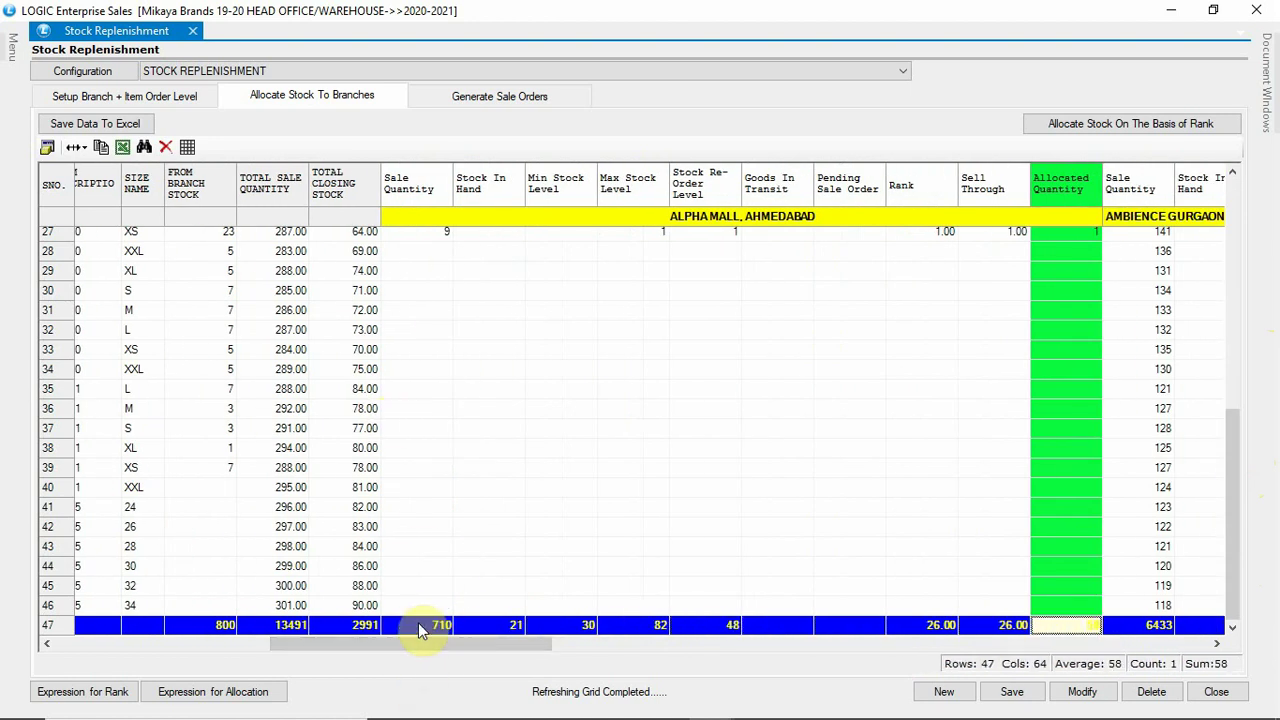
Step: Examine the AMBIENCE GURGAON totals from Sale Quantity through Allocated Quantity
{"action": "key", "text": "Right"}
{"action": "key", "text": "Right"}
{"action": "key", "text": "Right"}
{"action": "key", "text": "Right"}
{"action": "key", "text": "Right"}
{"action": "key", "text": "Right"}
{"action": "key", "text": "Right"}
{"action": "key", "text": "Right"}
{"action": "key", "text": "Right"}
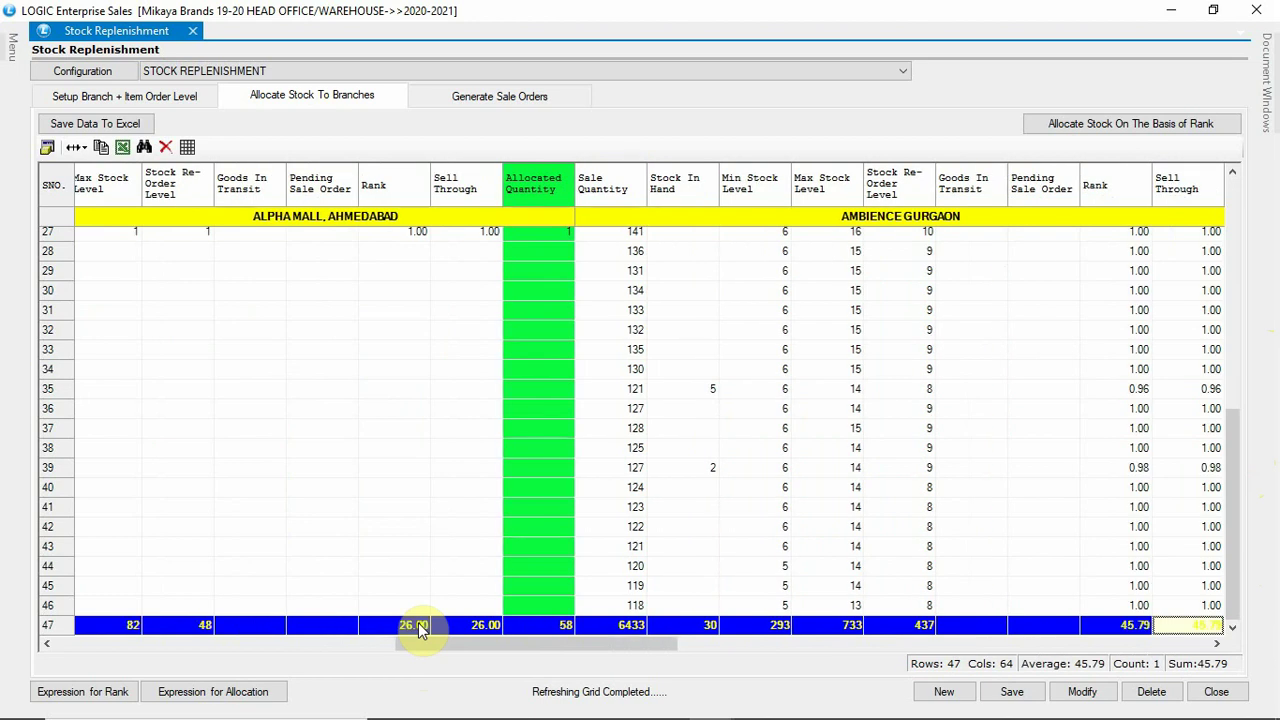
{"action": "key", "text": "Right"}
Step: Examine the ISCON EMPORIO totals from Sale Quantity through Allocated Quantity
{"action": "key", "text": "Right"}
{"action": "key", "text": "Right"}
{"action": "key", "text": "Right"}
{"action": "key", "text": "Right"}
{"action": "key", "text": "Right"}
{"action": "key", "text": "Right"}
{"action": "key", "text": "Right"}
{"action": "key", "text": "Right"}
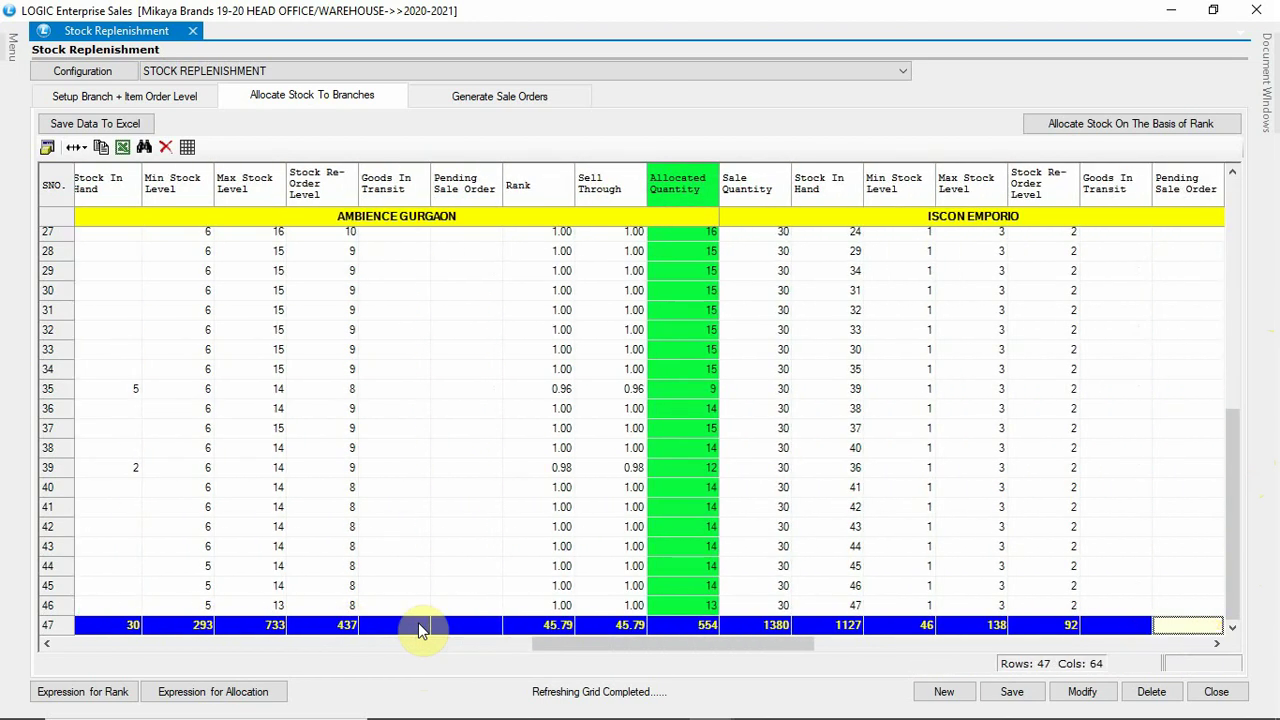
{"action": "key", "text": "Right"}
{"action": "key", "text": "Right"}
{"action": "key", "text": "Right"}
Step: Examine the GUWAHATI CITY CENTER totals for Sale Quantity, Stock In Hand and the stock levels
{"action": "key", "text": "Right"}
{"action": "key", "text": "Right"}
{"action": "key", "text": "Right"}
{"action": "key", "text": "Right"}
{"action": "key", "text": "Right"}
{"action": "key", "text": "Right"}
{"action": "key", "text": "Right"}
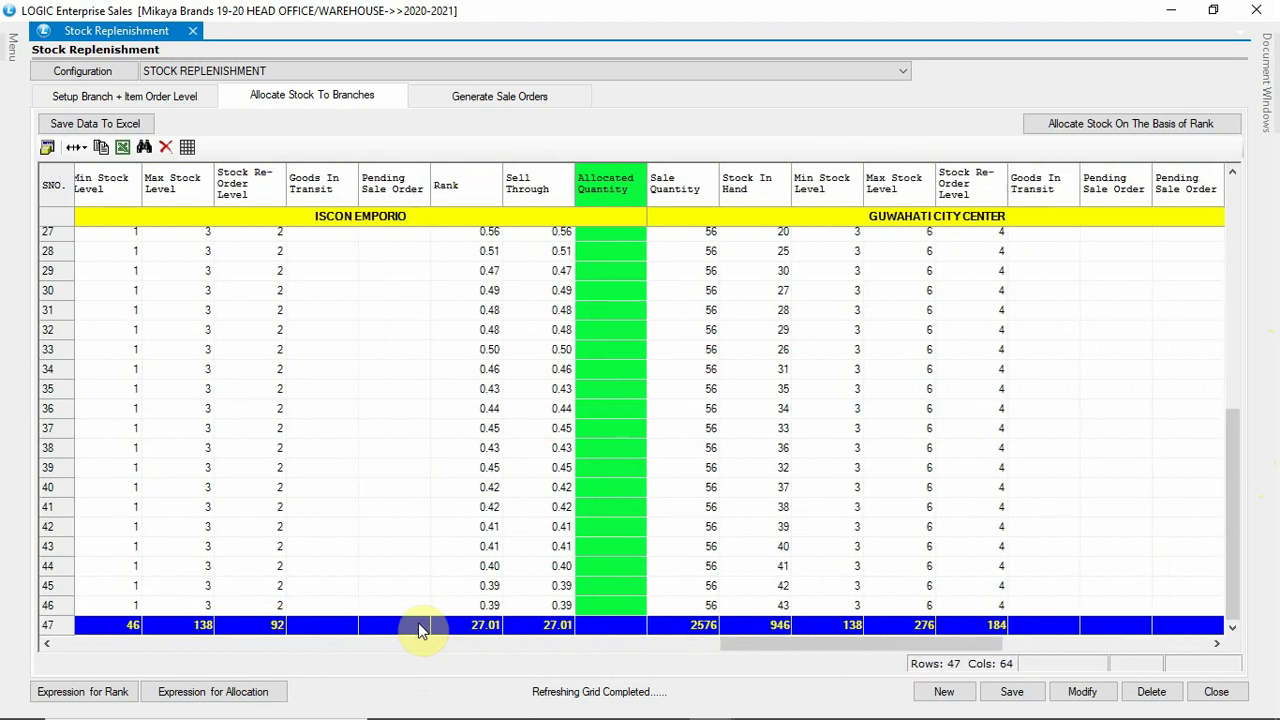
Step: Examine the remaining GUWAHATI CITY CENTER totals and the VR SURAT totals through the last Allocated Quantity
{"action": "key", "text": "Right"}
{"action": "key", "text": "Right"}
{"action": "key", "text": "Right"}
{"action": "key", "text": "Right"}
{"action": "key", "text": "Right"}
{"action": "key", "text": "Right"}
{"action": "key", "text": "Right"}
{"action": "key", "text": "Right"}
{"action": "key", "text": "Right"}
{"action": "key", "text": "Right"}
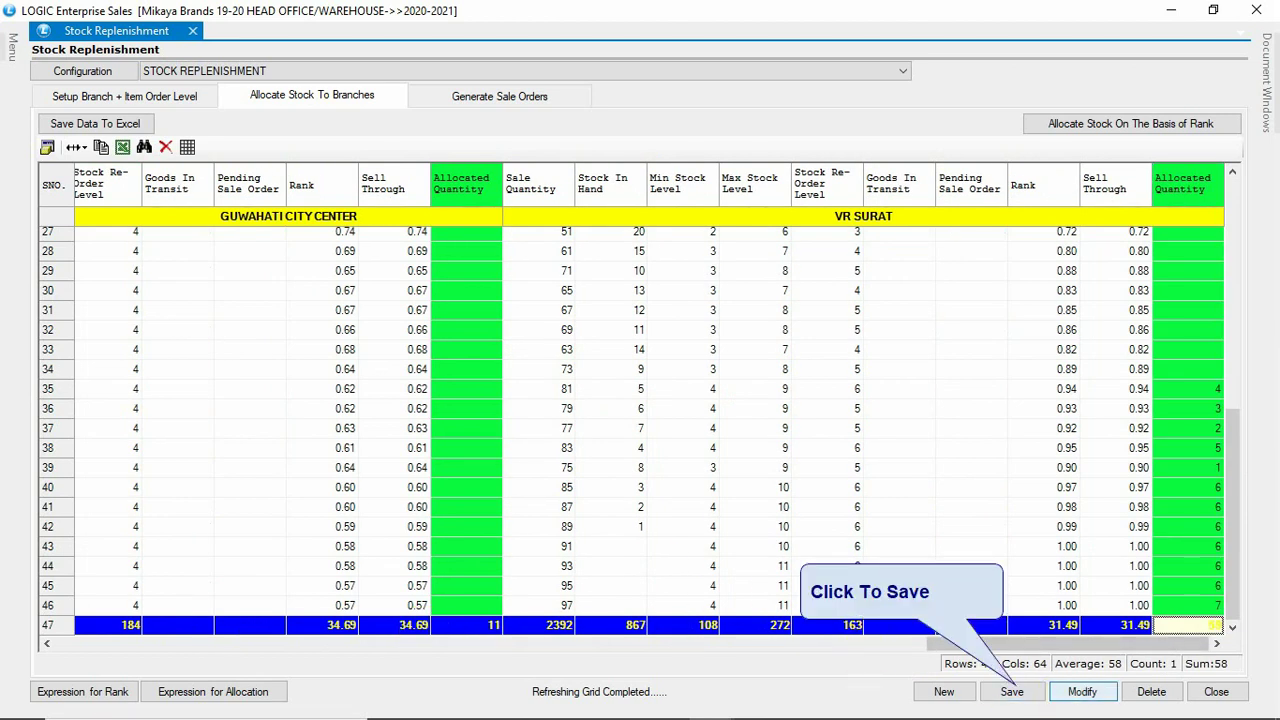
Step: Save the stock allocation for the branches and confirm the changes
{"action": "left_click", "coordinate": [1013, 692]}
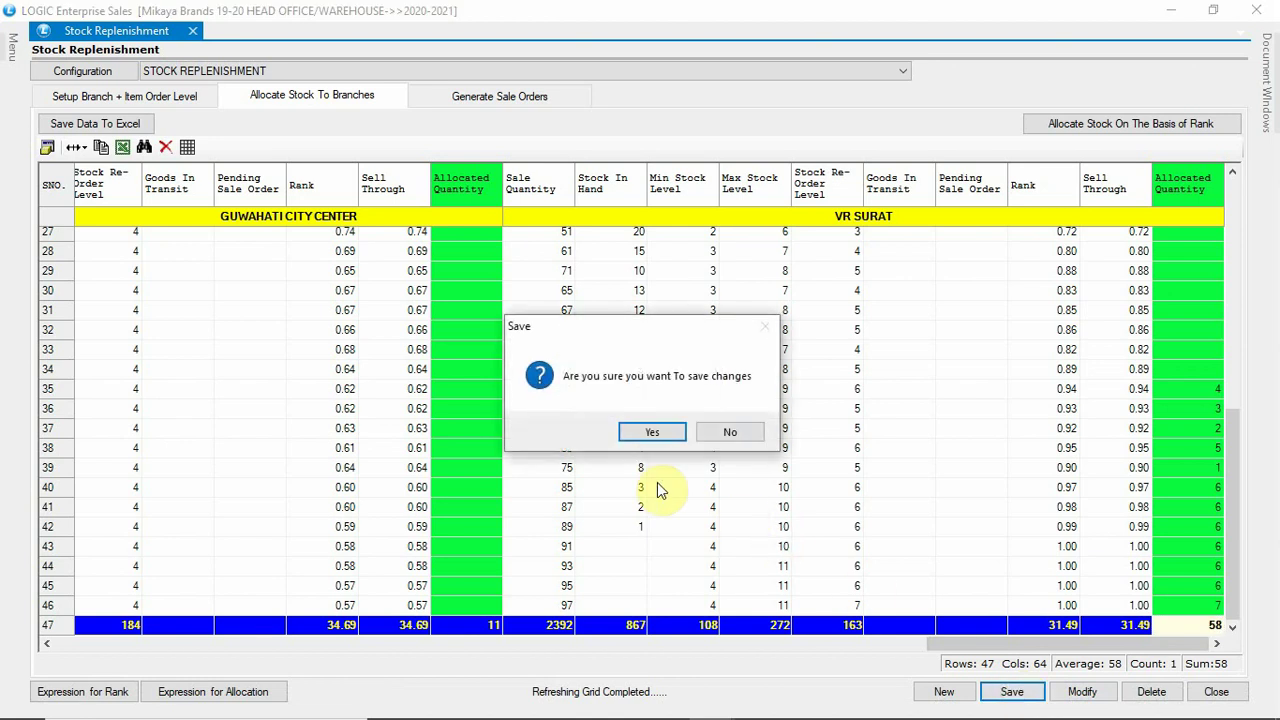
{"action": "left_click", "coordinate": [648, 434]}
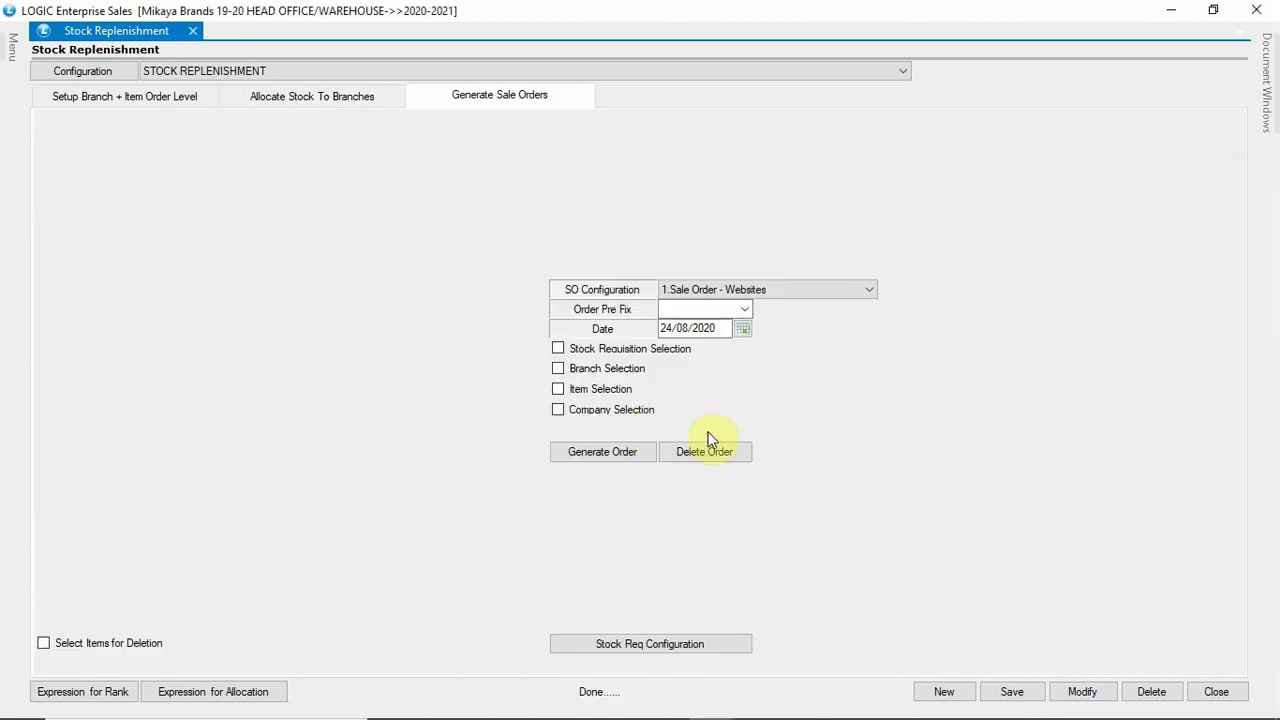
Step: Set the sale order generation to the Sale Order - Branch Transfer configuration with the order prefix ESO
{"action": "left_click", "coordinate": [718, 291]}
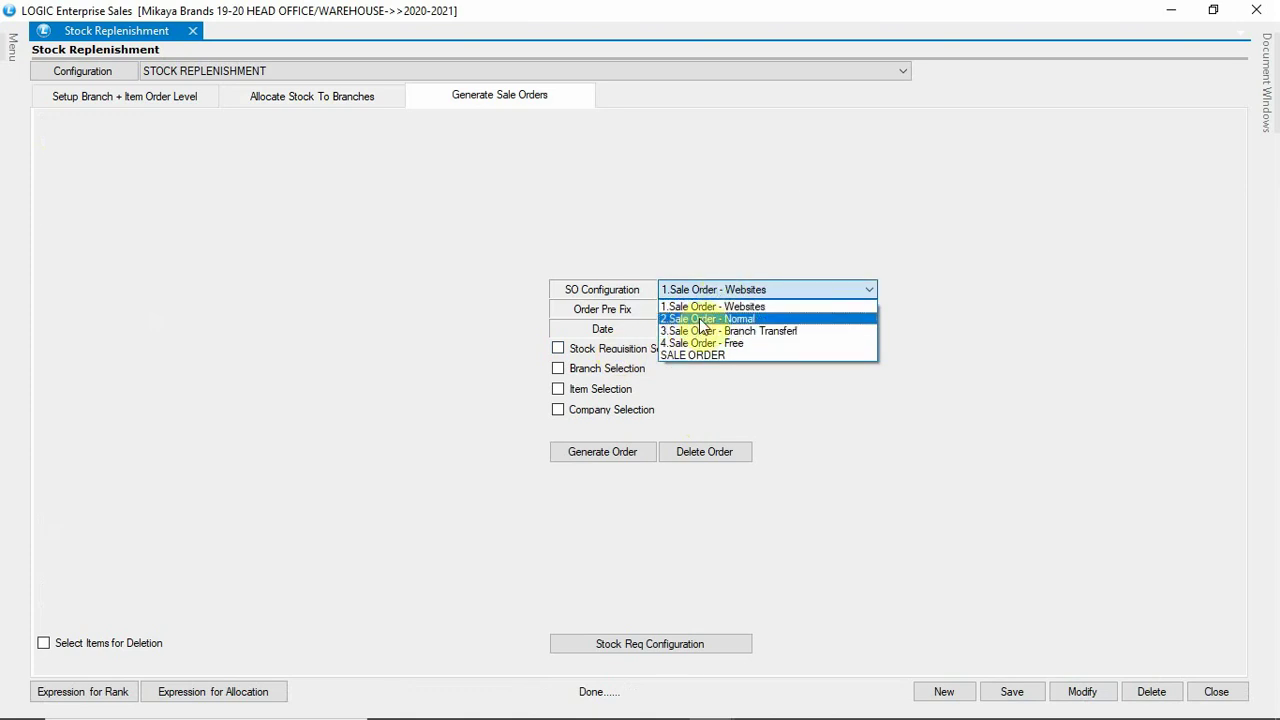
{"action": "left_click", "coordinate": [700, 331]}
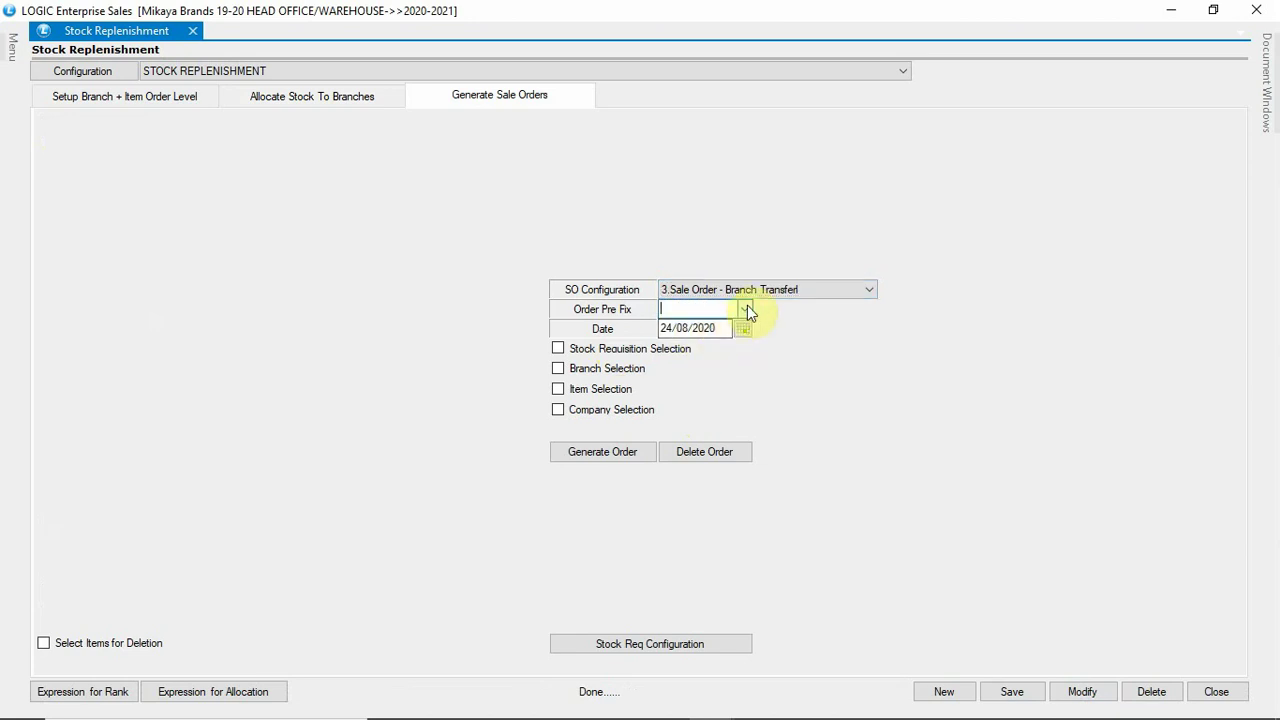
{"action": "left_click", "coordinate": [746, 308]}
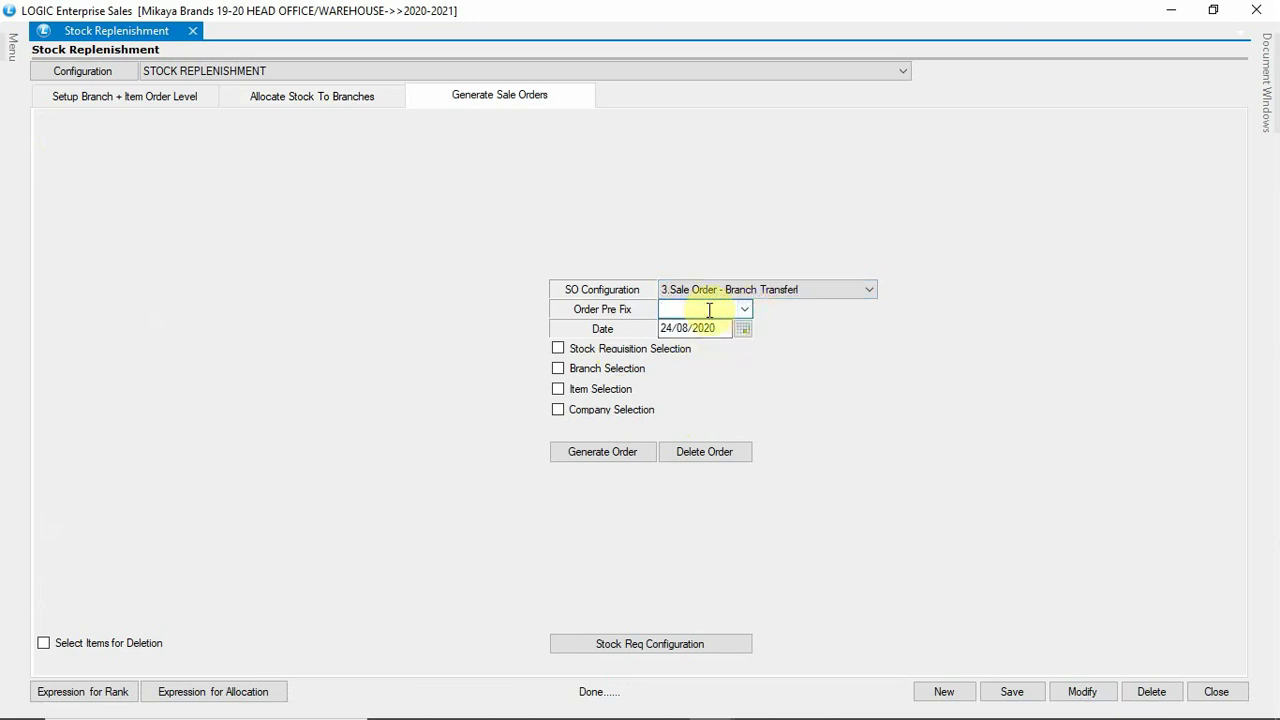
{"action": "type", "text": "ESO"}
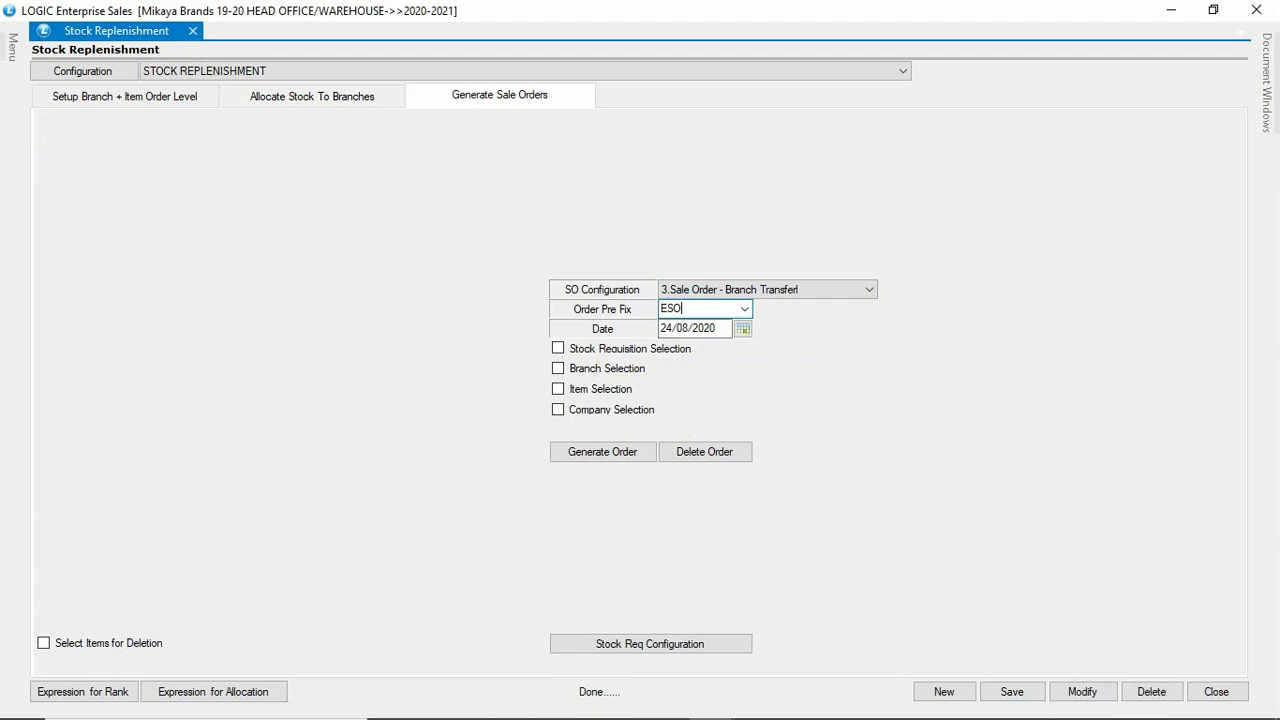
{"action": "key", "text": "Tab"}
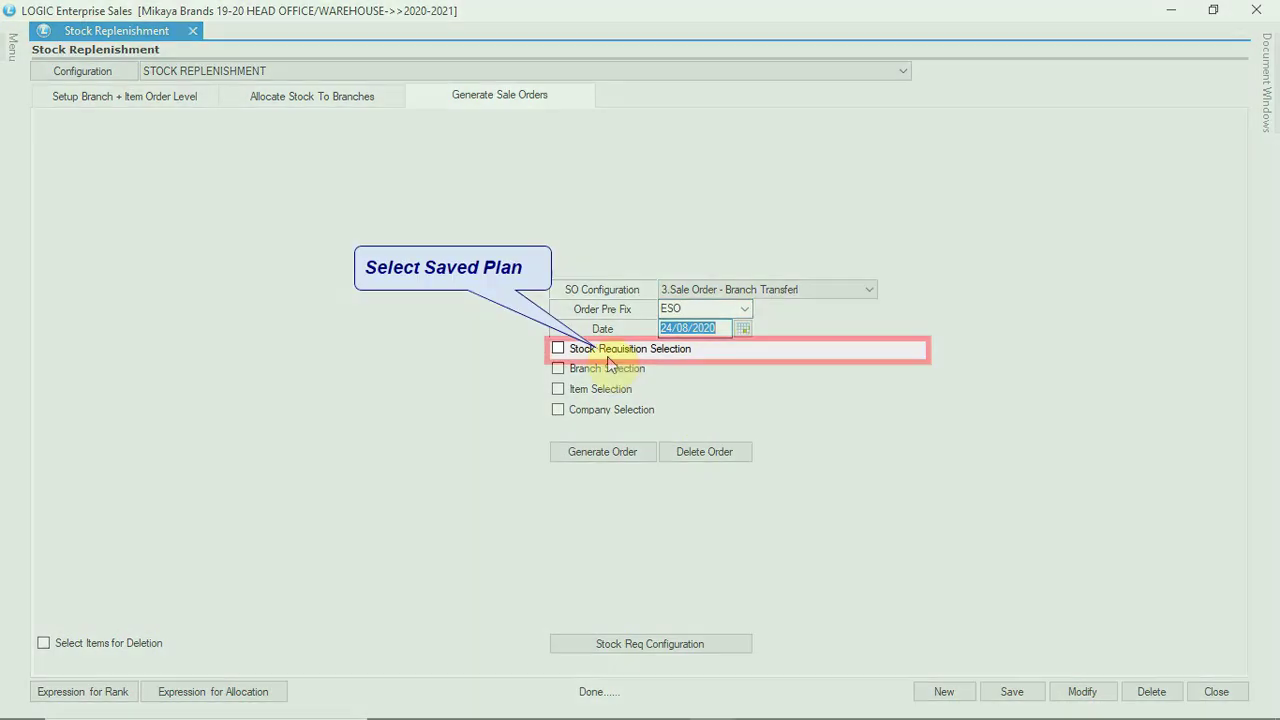
Step: Restrict the order generation to the saved pending stock requisition, PLAN voucher 1 dated 24/08/2020
{"action": "left_click", "coordinate": [605, 358]}
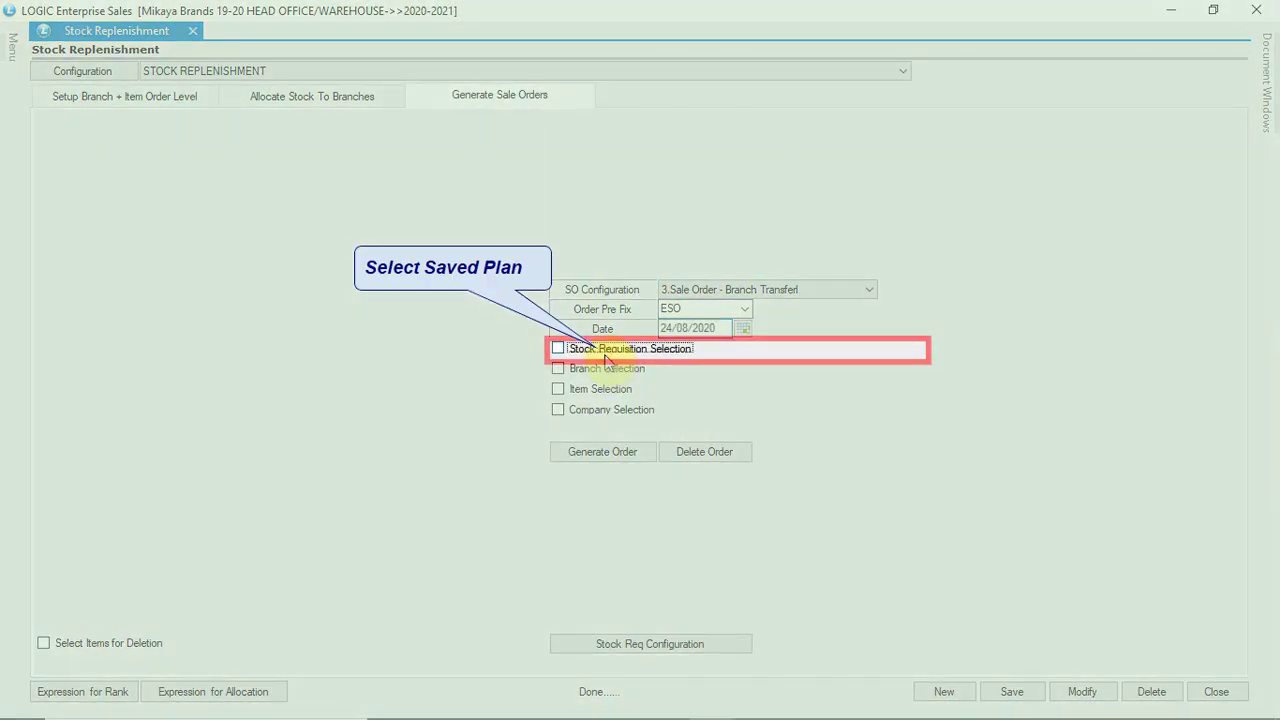
{"action": "left_click", "coordinate": [605, 356]}
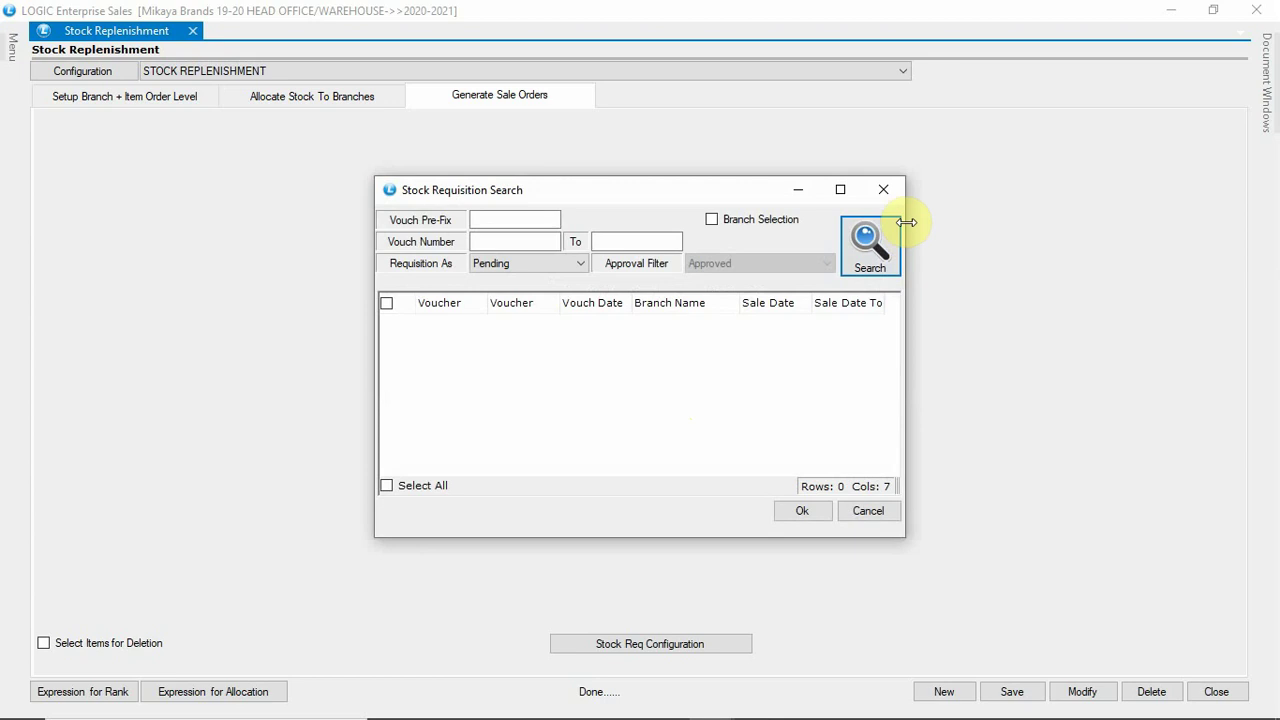
{"action": "left_click", "coordinate": [870, 245]}
{"action": "left_click", "coordinate": [387, 322]}
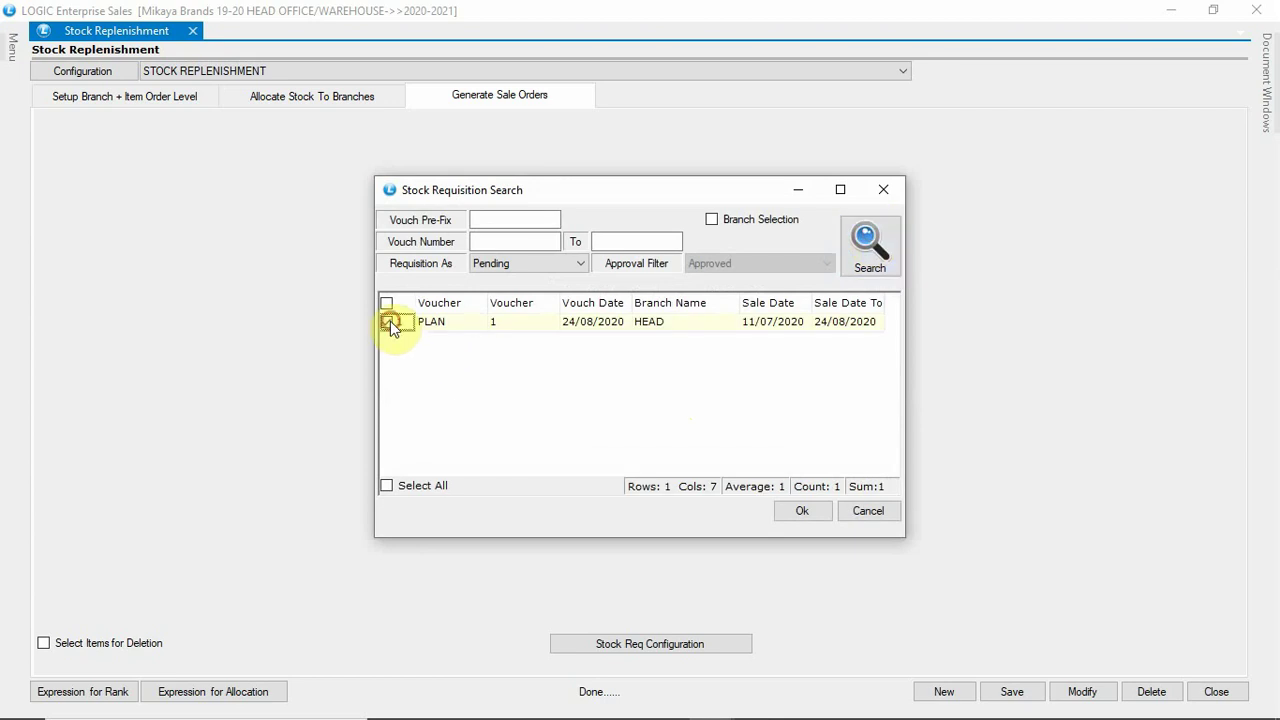
{"action": "left_click", "coordinate": [800, 511]}
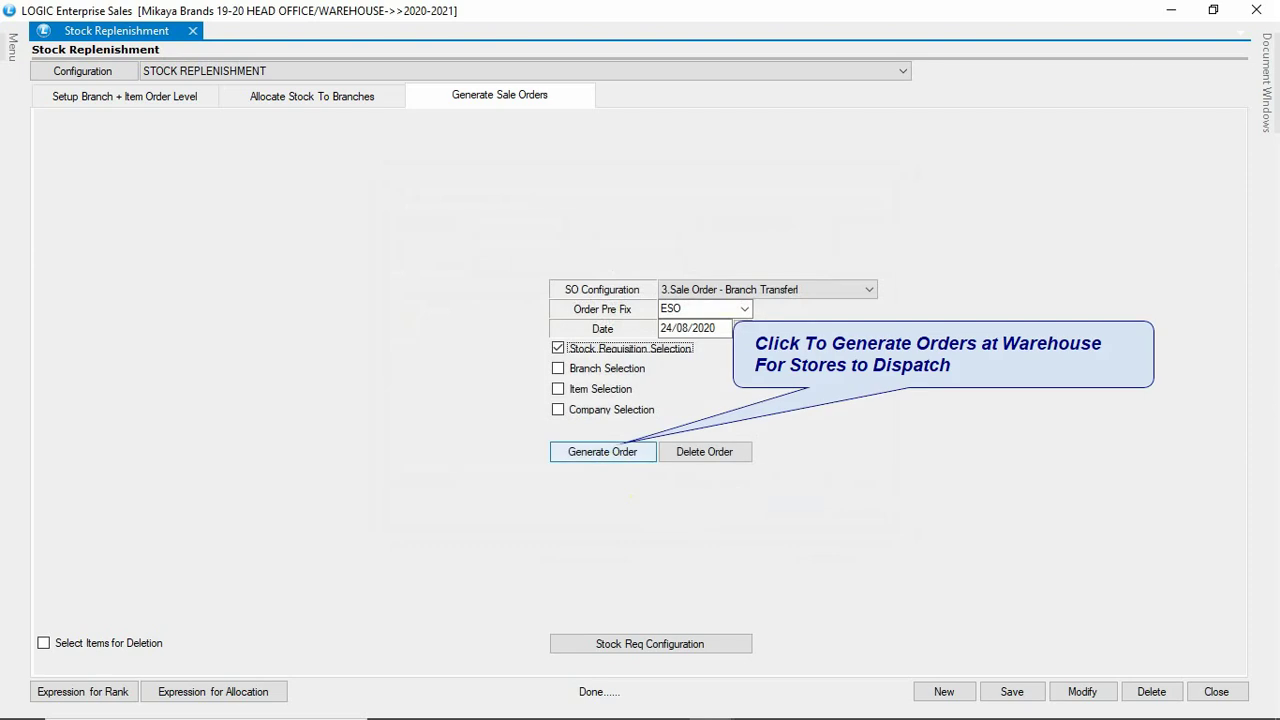
Step: Generate the branch sale orders from the selected plan, select all of them and save them
{"action": "left_click", "coordinate": [599, 453]}
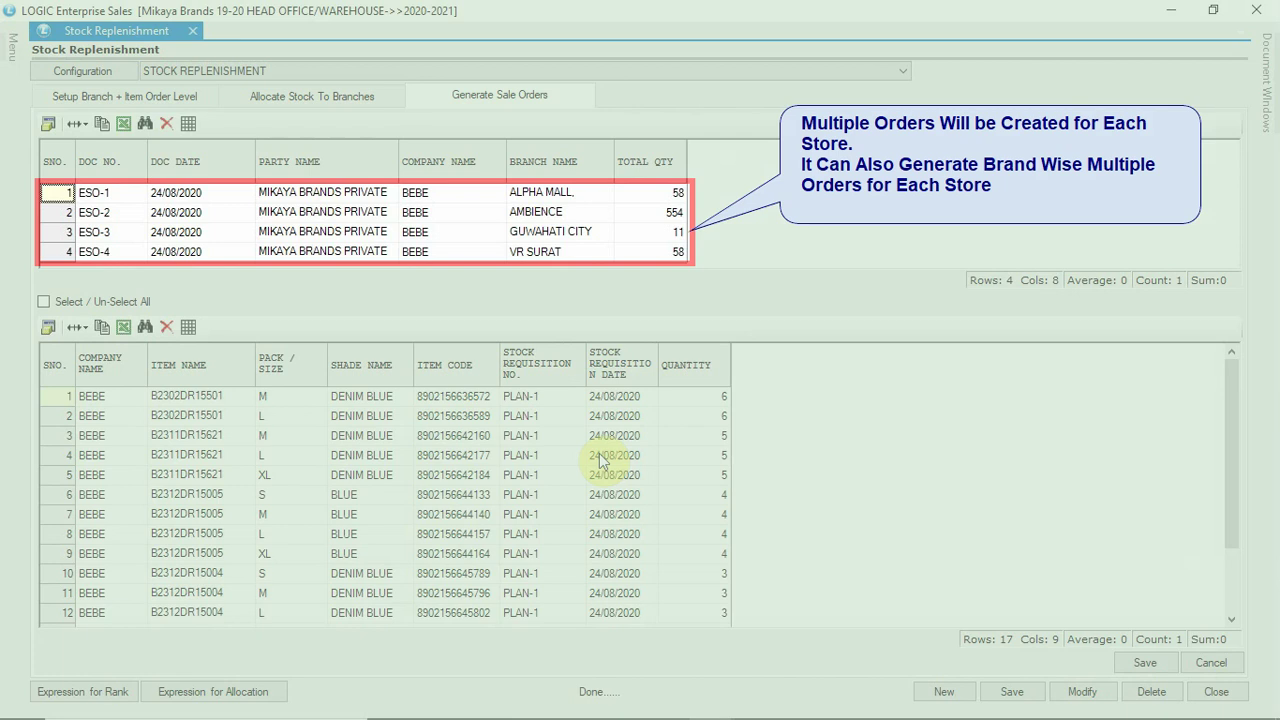
{"action": "left_click", "coordinate": [105, 301]}
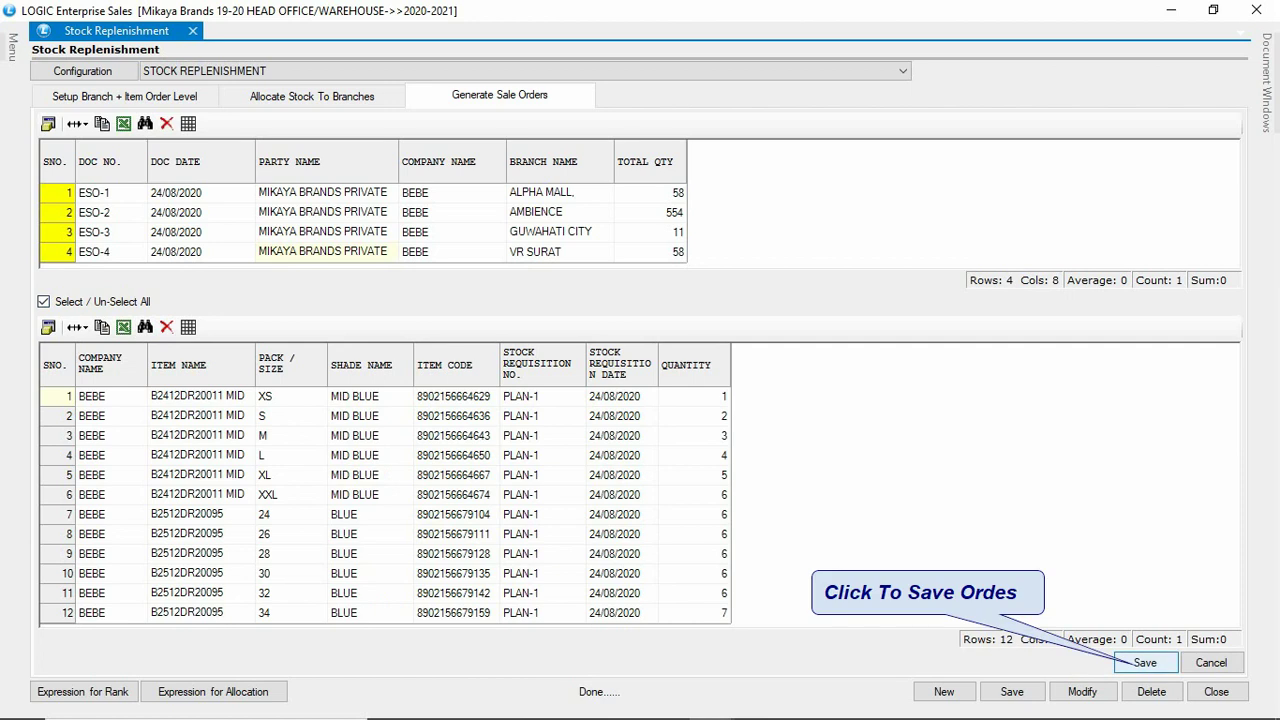
{"action": "left_click", "coordinate": [1145, 662]}
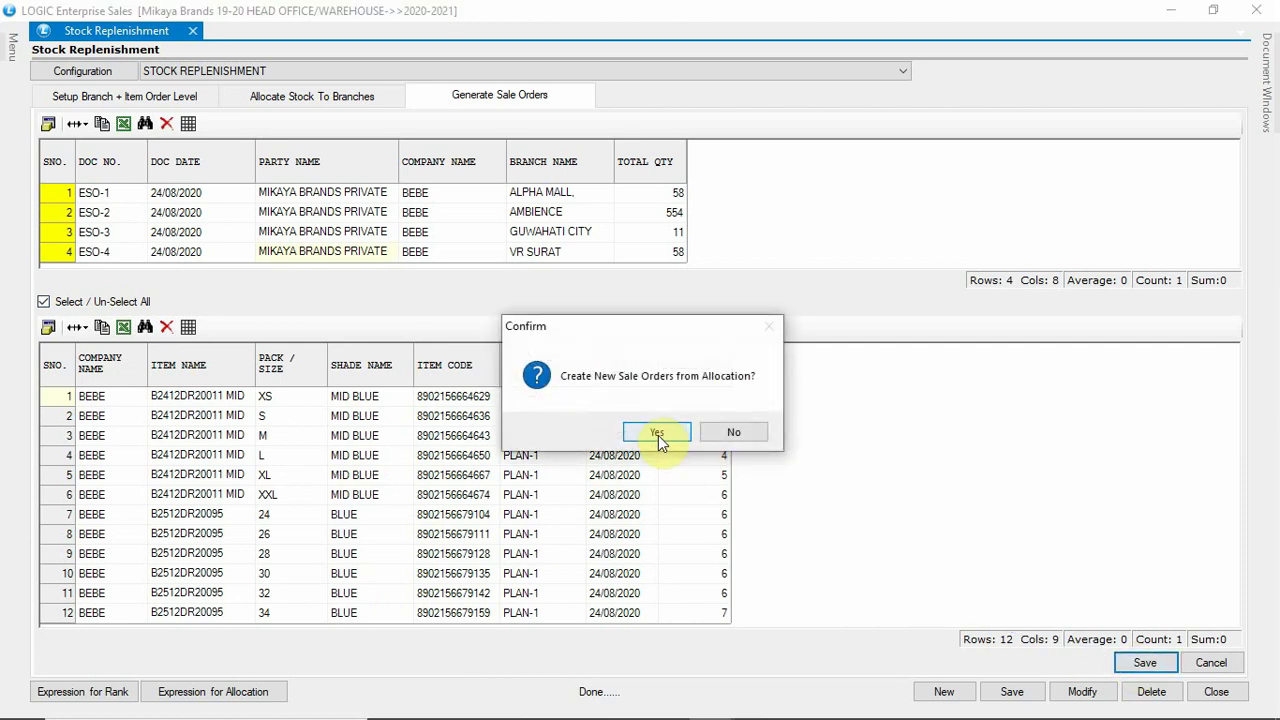